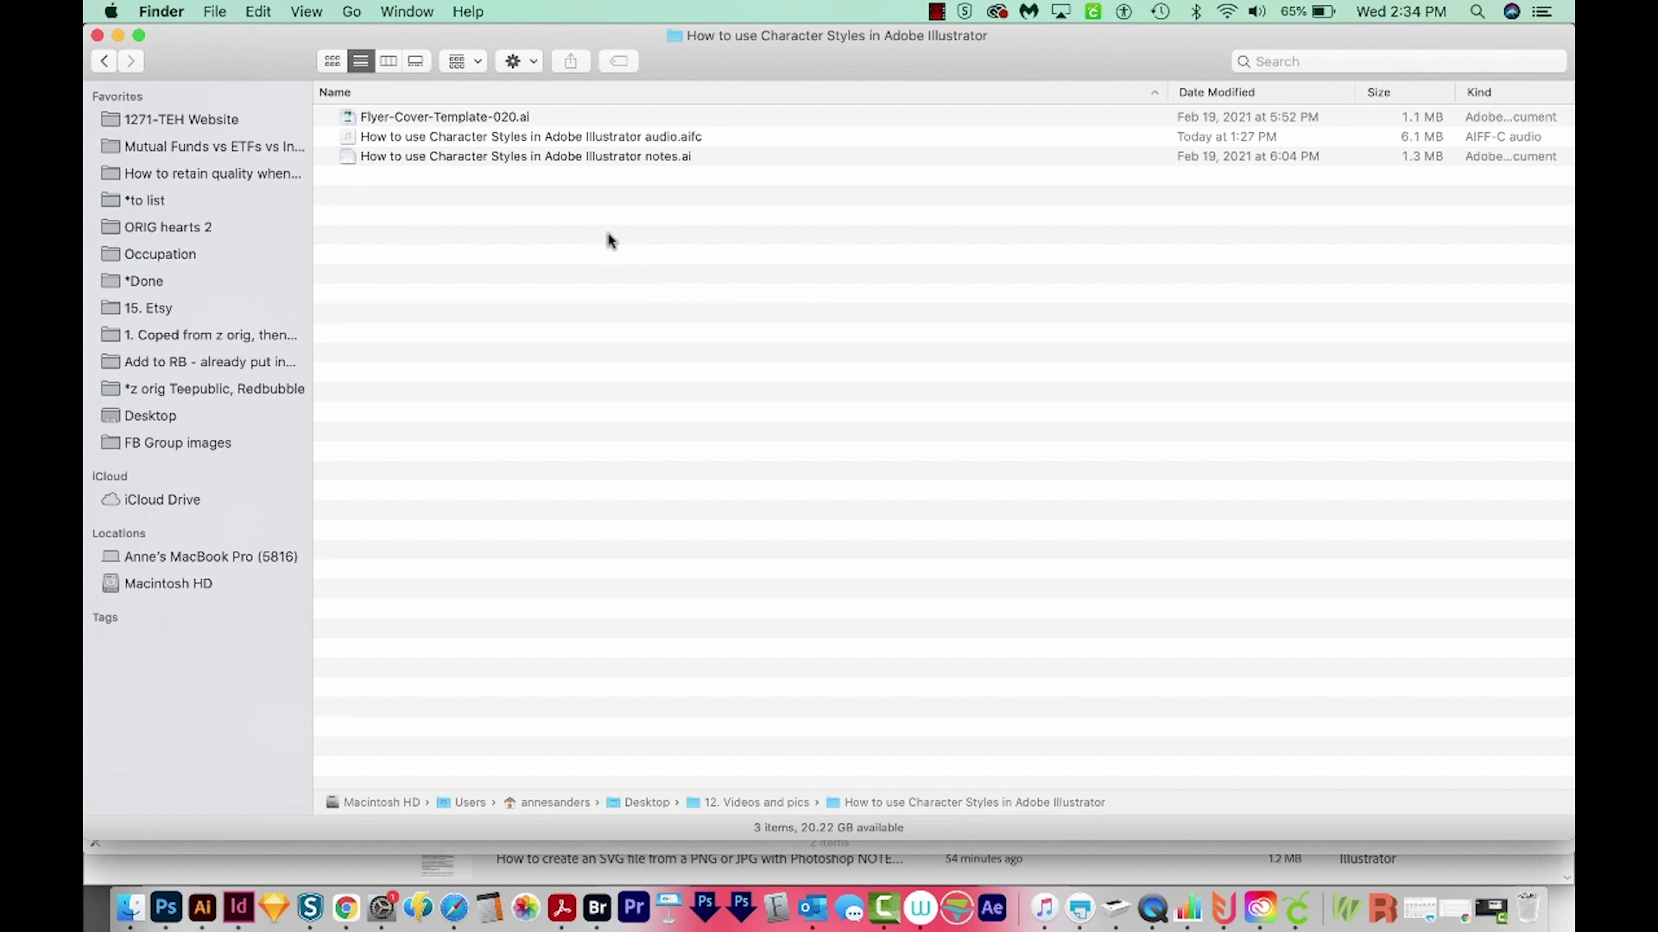
- Open Flyer-Cover-Template-020.ai from Finder in Illustrator
{"action": "double_click", "coordinate": [438, 120]}
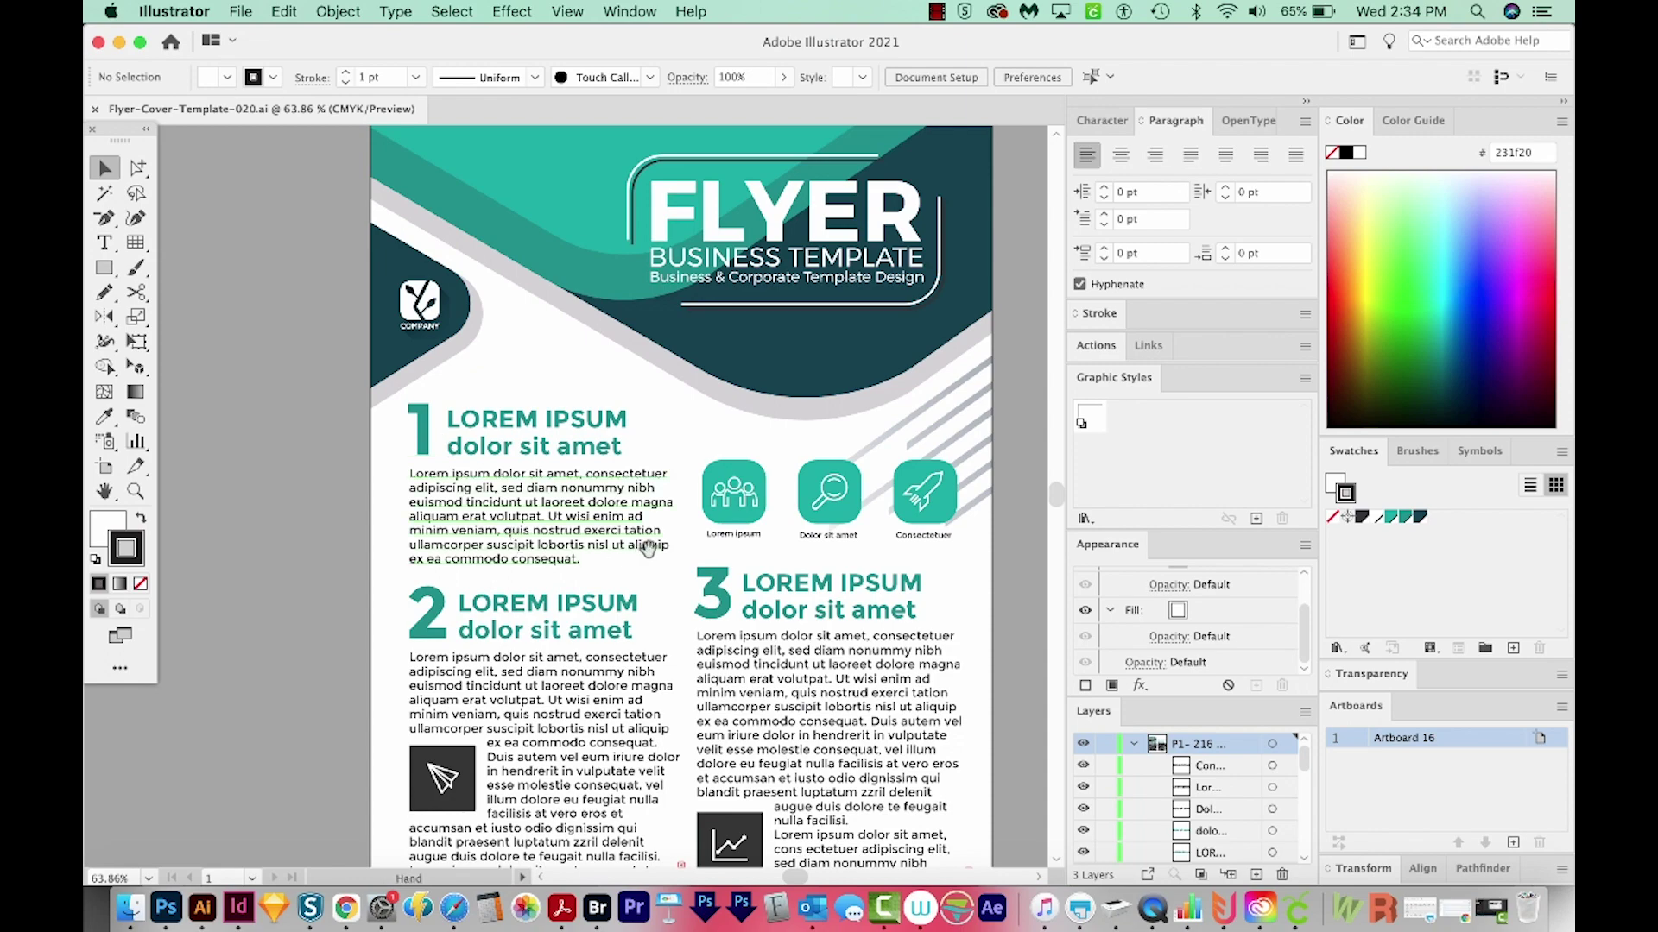
- Pan the flyer and open the numeral '1' heading frame for text editing
{"action": "left_click_drag", "start_coordinate": [643, 555], "coordinate": [565, 514]}
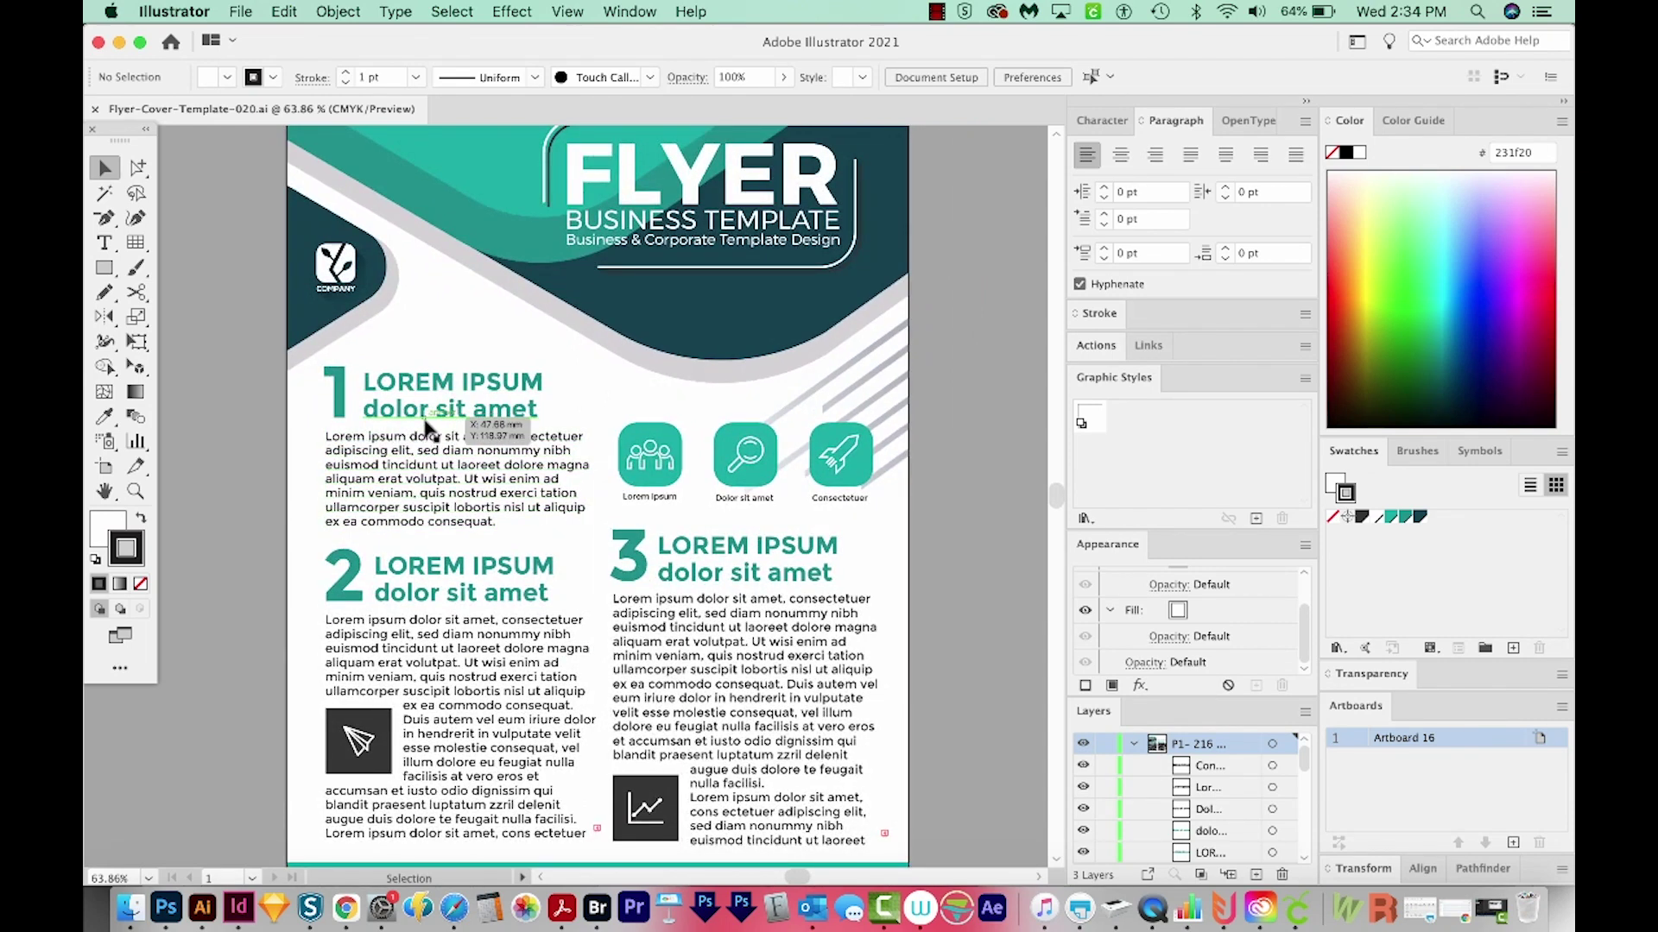
{"action": "left_click", "coordinate": [391, 404]}
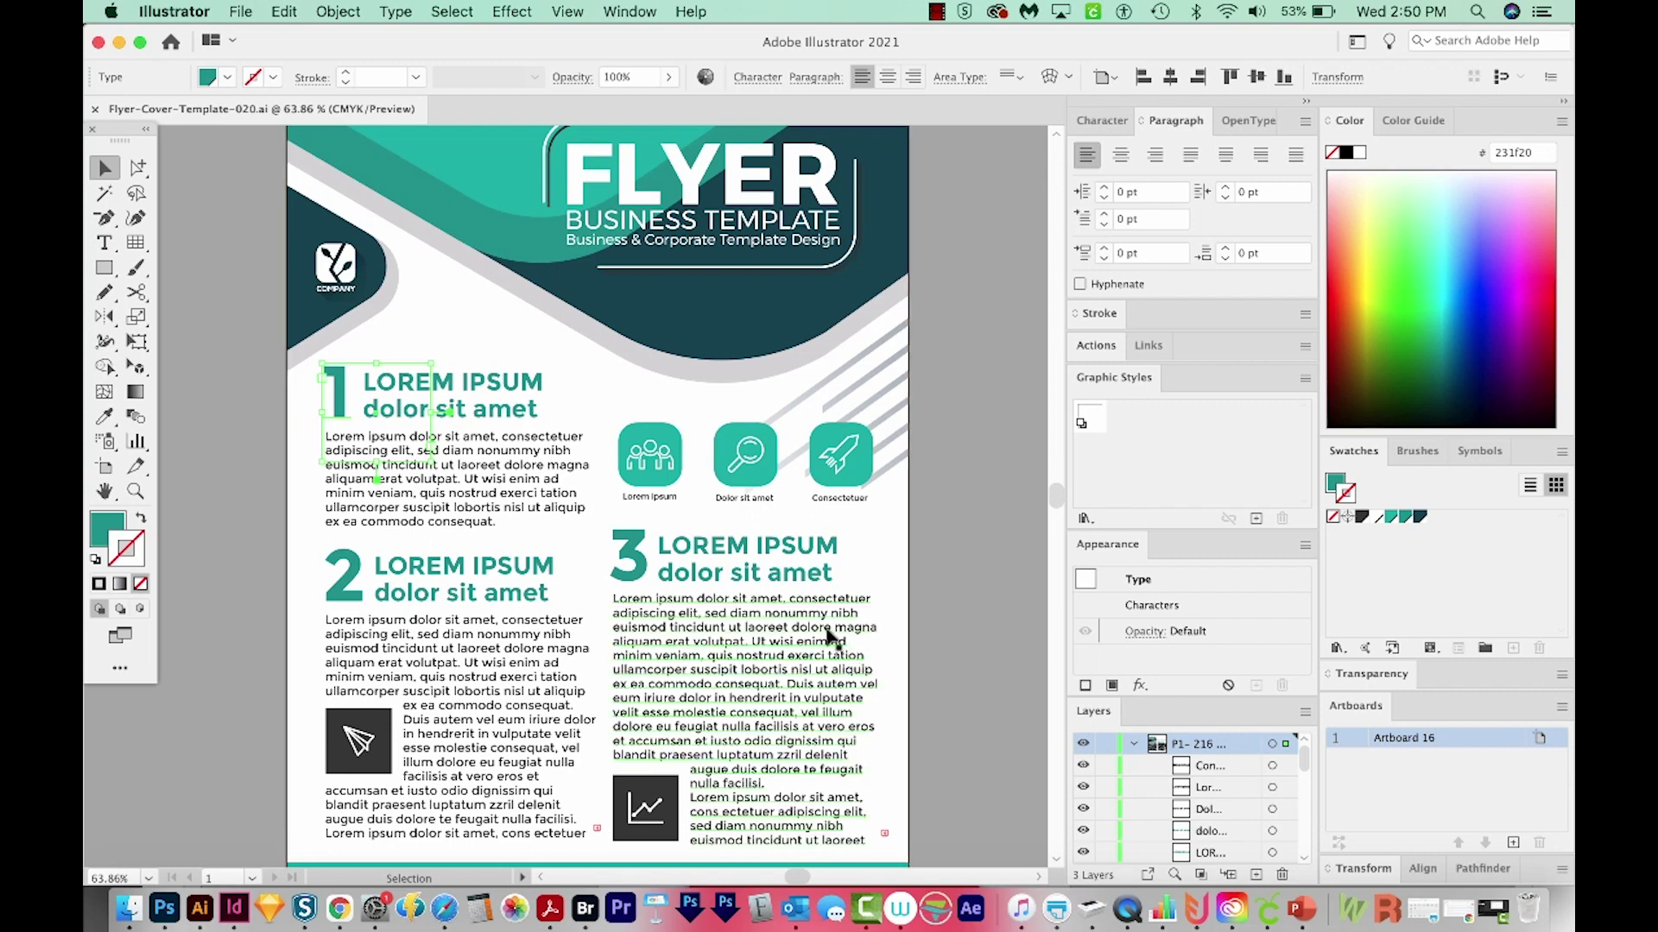
{"action": "double_click", "coordinate": [352, 414]}
- Fill the highlighted numeral 1 with dark slate green #40605e
{"action": "left_click_drag", "start_coordinate": [353, 386], "coordinate": [312, 399]}
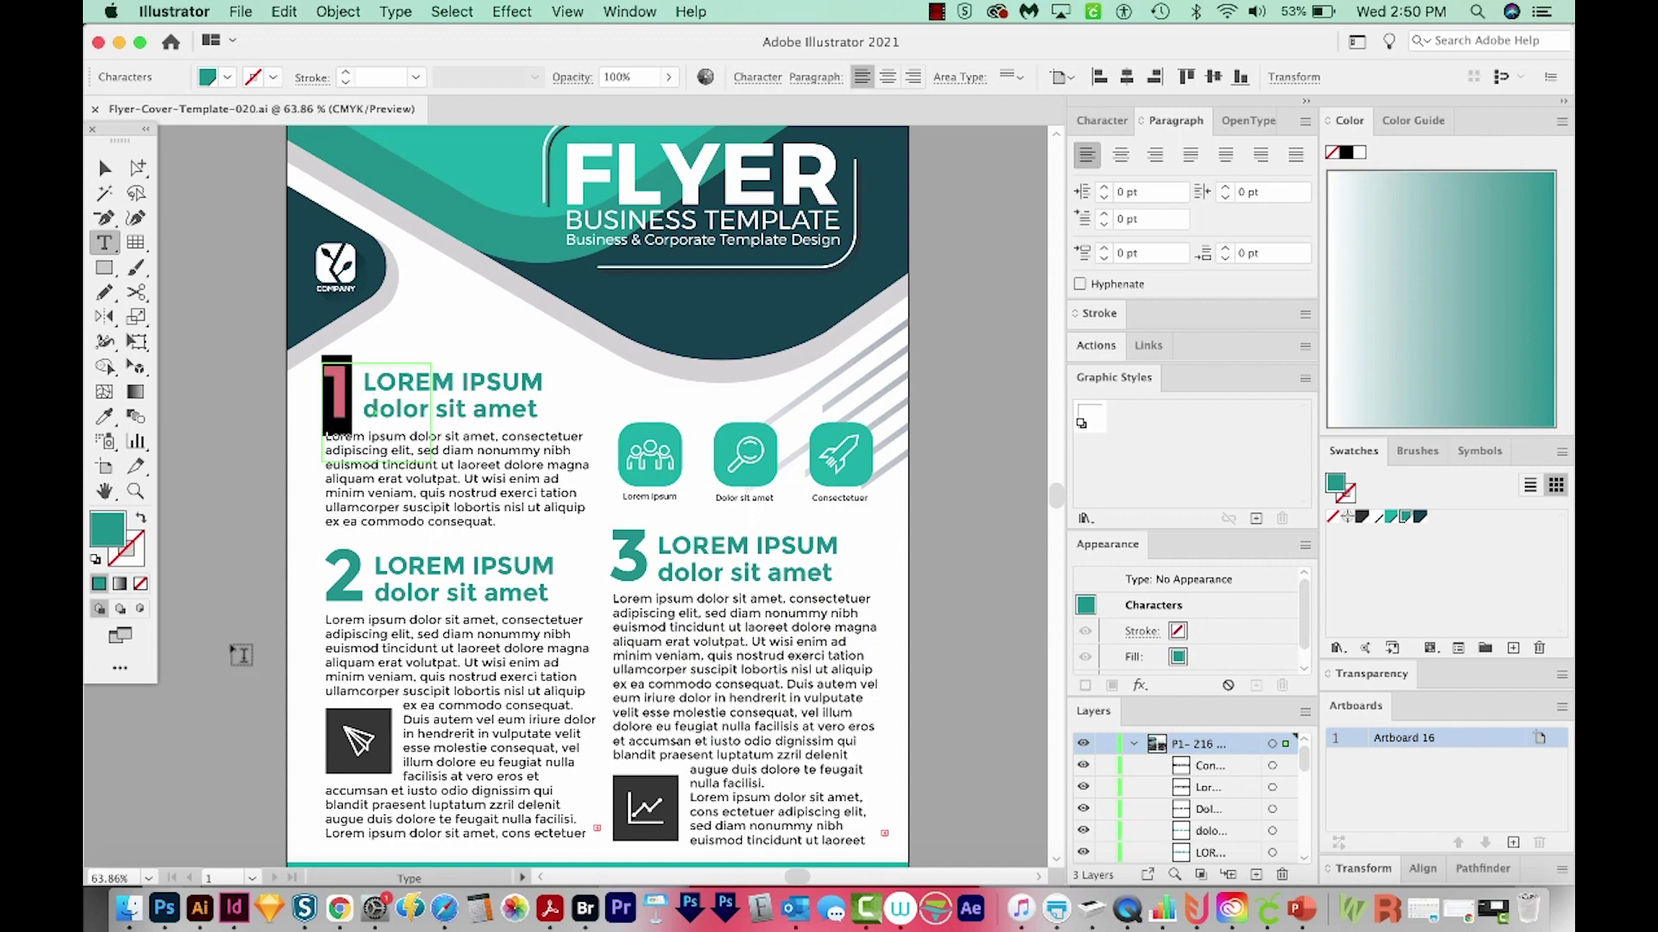
{"action": "double_click", "coordinate": [111, 529]}
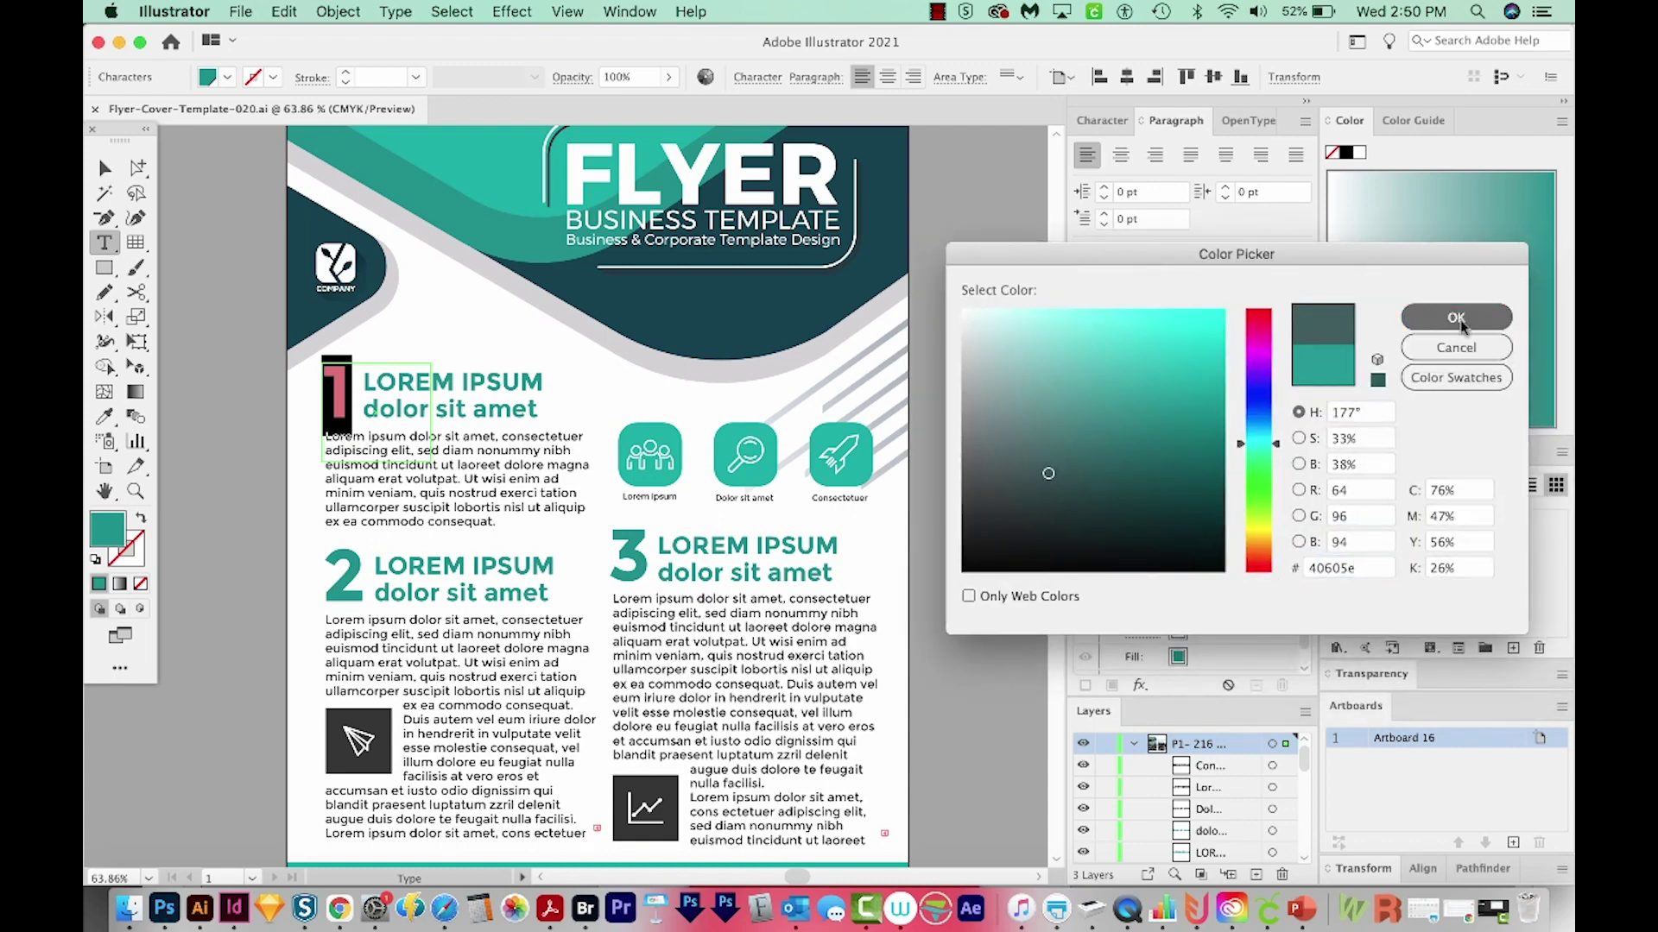
{"action": "left_click", "coordinate": [1457, 318]}
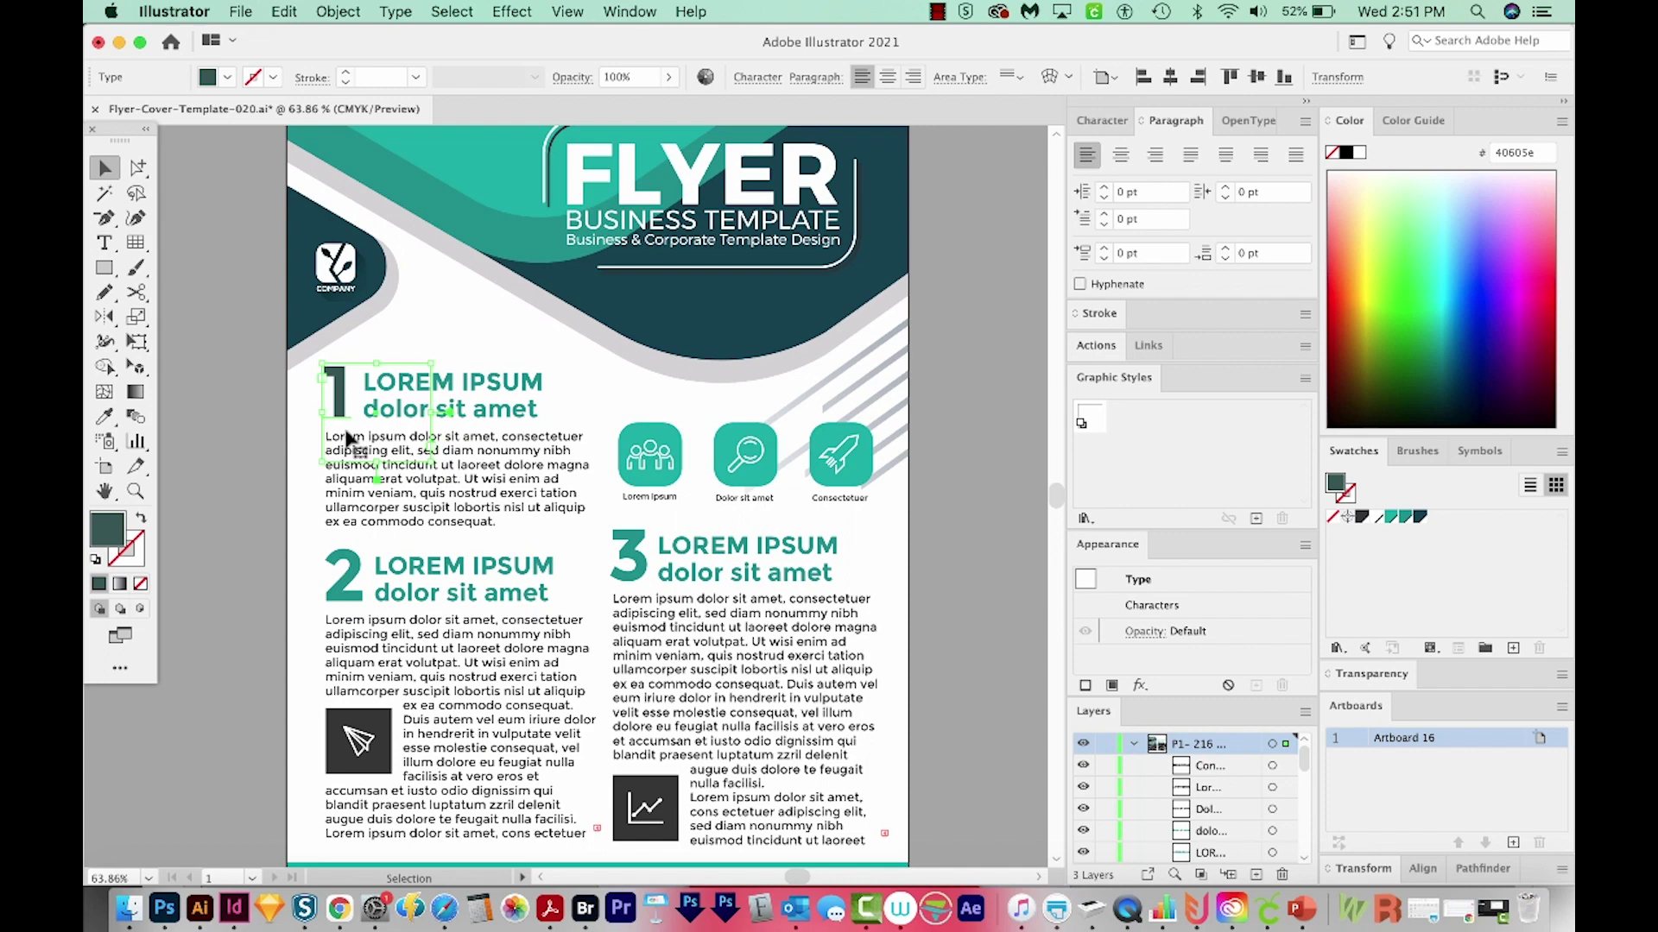
{"action": "left_click", "coordinate": [349, 589]}
- Eyedrop the dark slate colour onto numerals 2 and 3, then revert them to teal
{"action": "left_click", "coordinate": [626, 561], "text": "shift"}
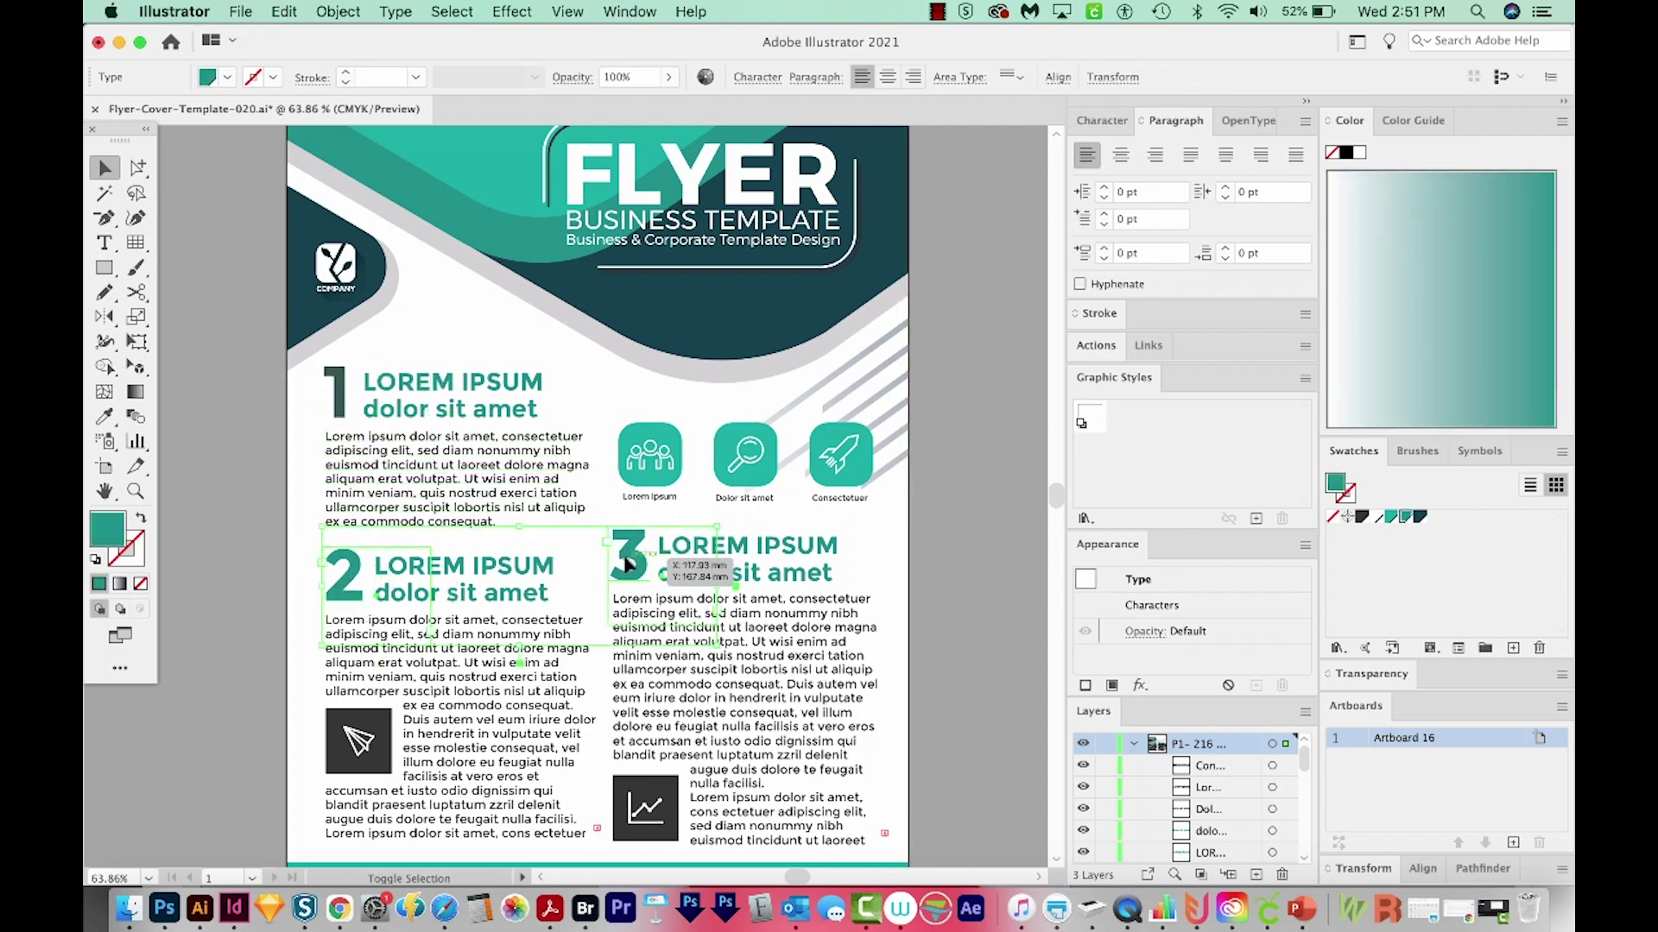
{"action": "left_click", "coordinate": [106, 416]}
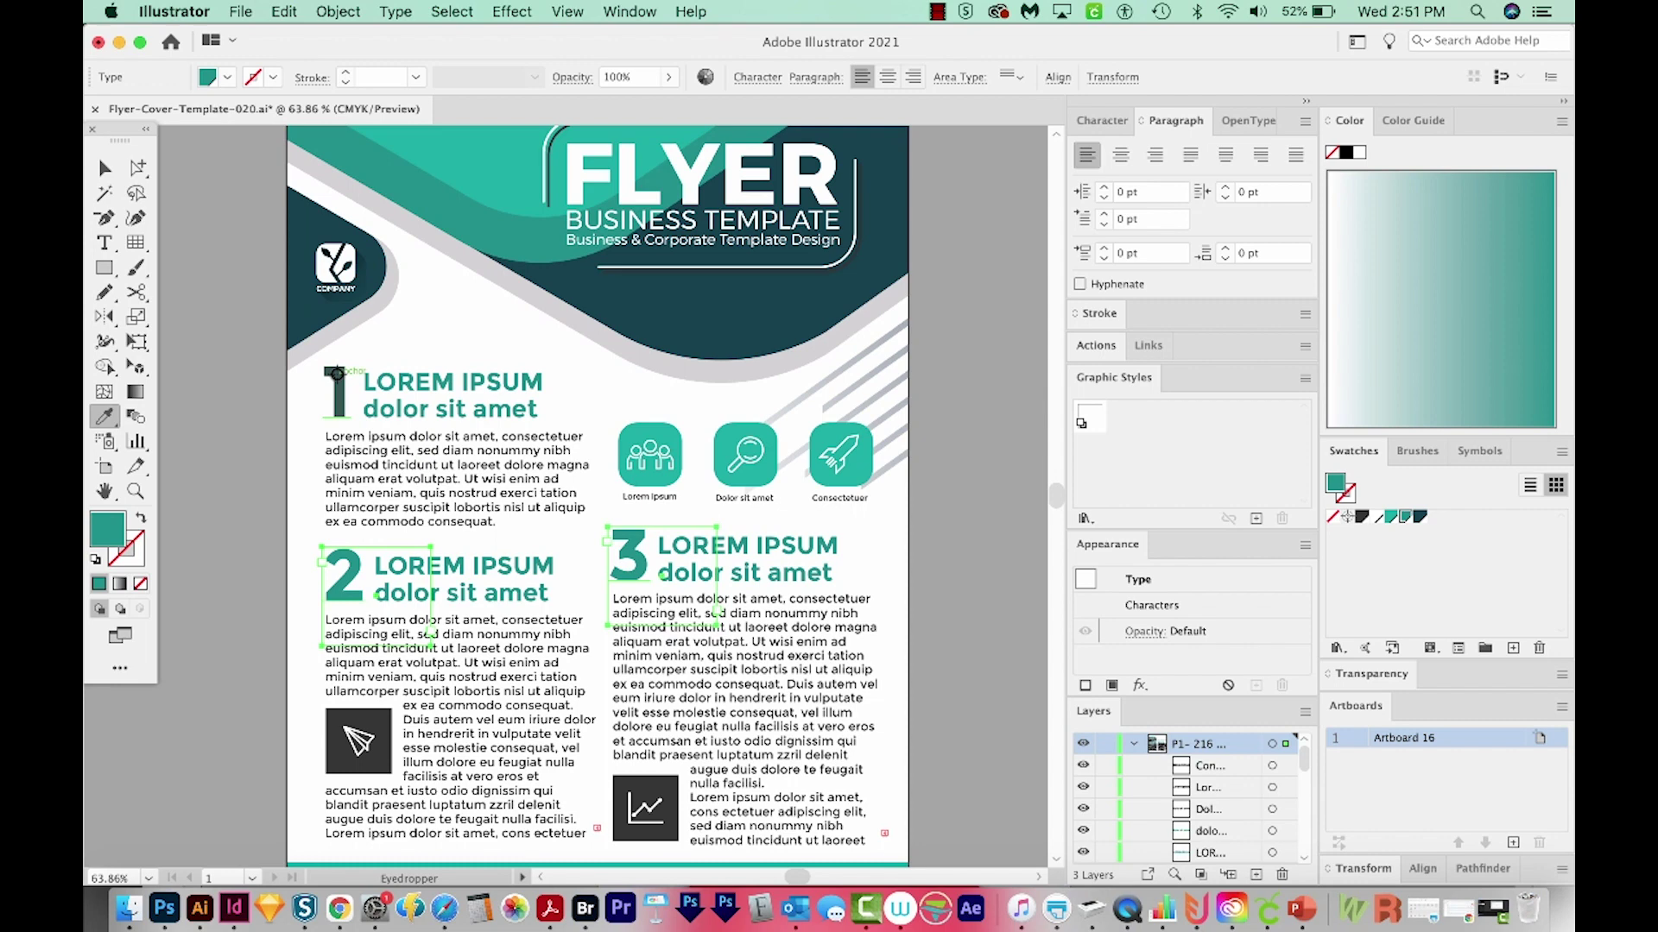
{"action": "left_click", "coordinate": [336, 389]}
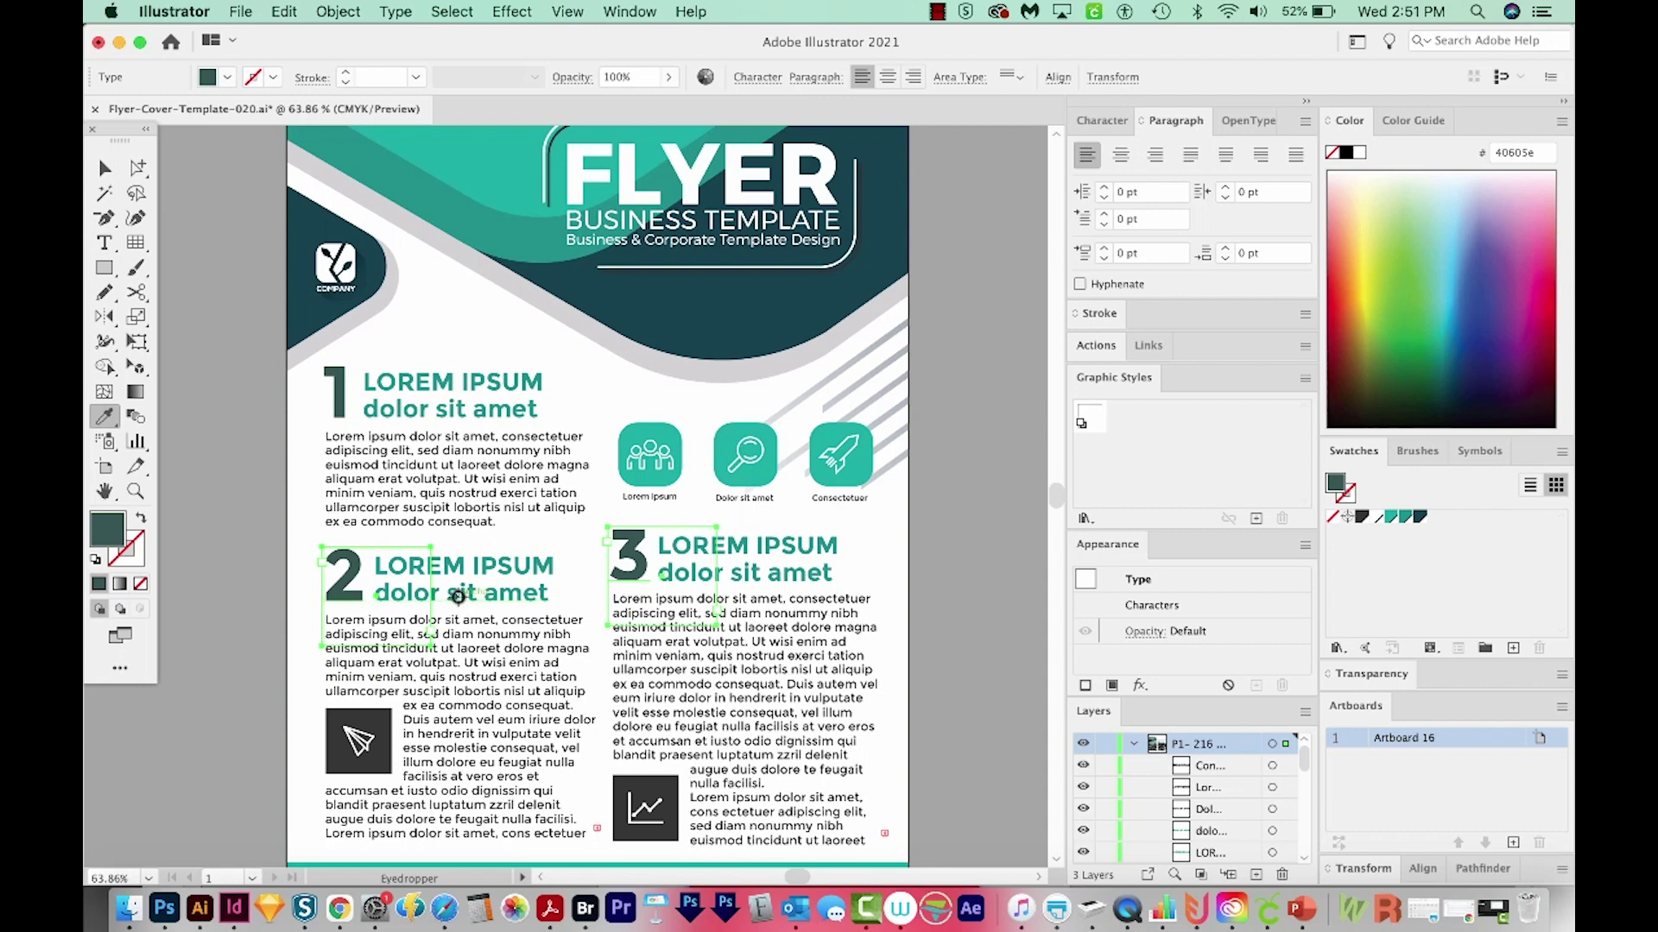
{"action": "left_click", "coordinate": [458, 596]}
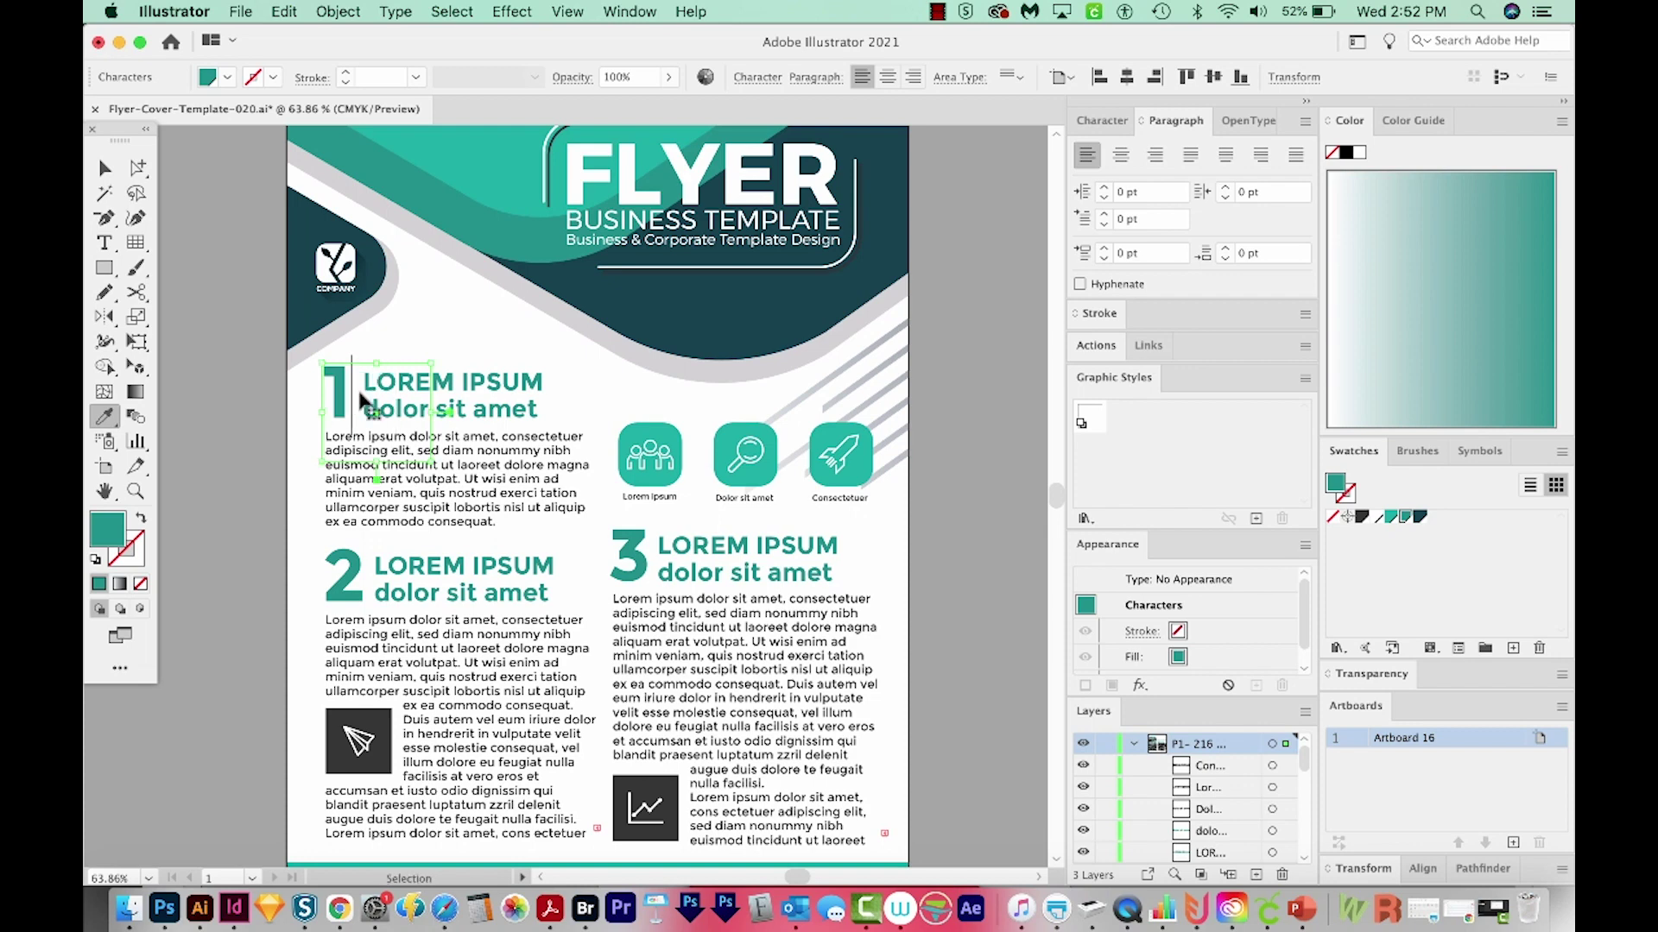
- Create a character style named 'Numbers' from the selected numeral 1
{"action": "key", "text": "t"}
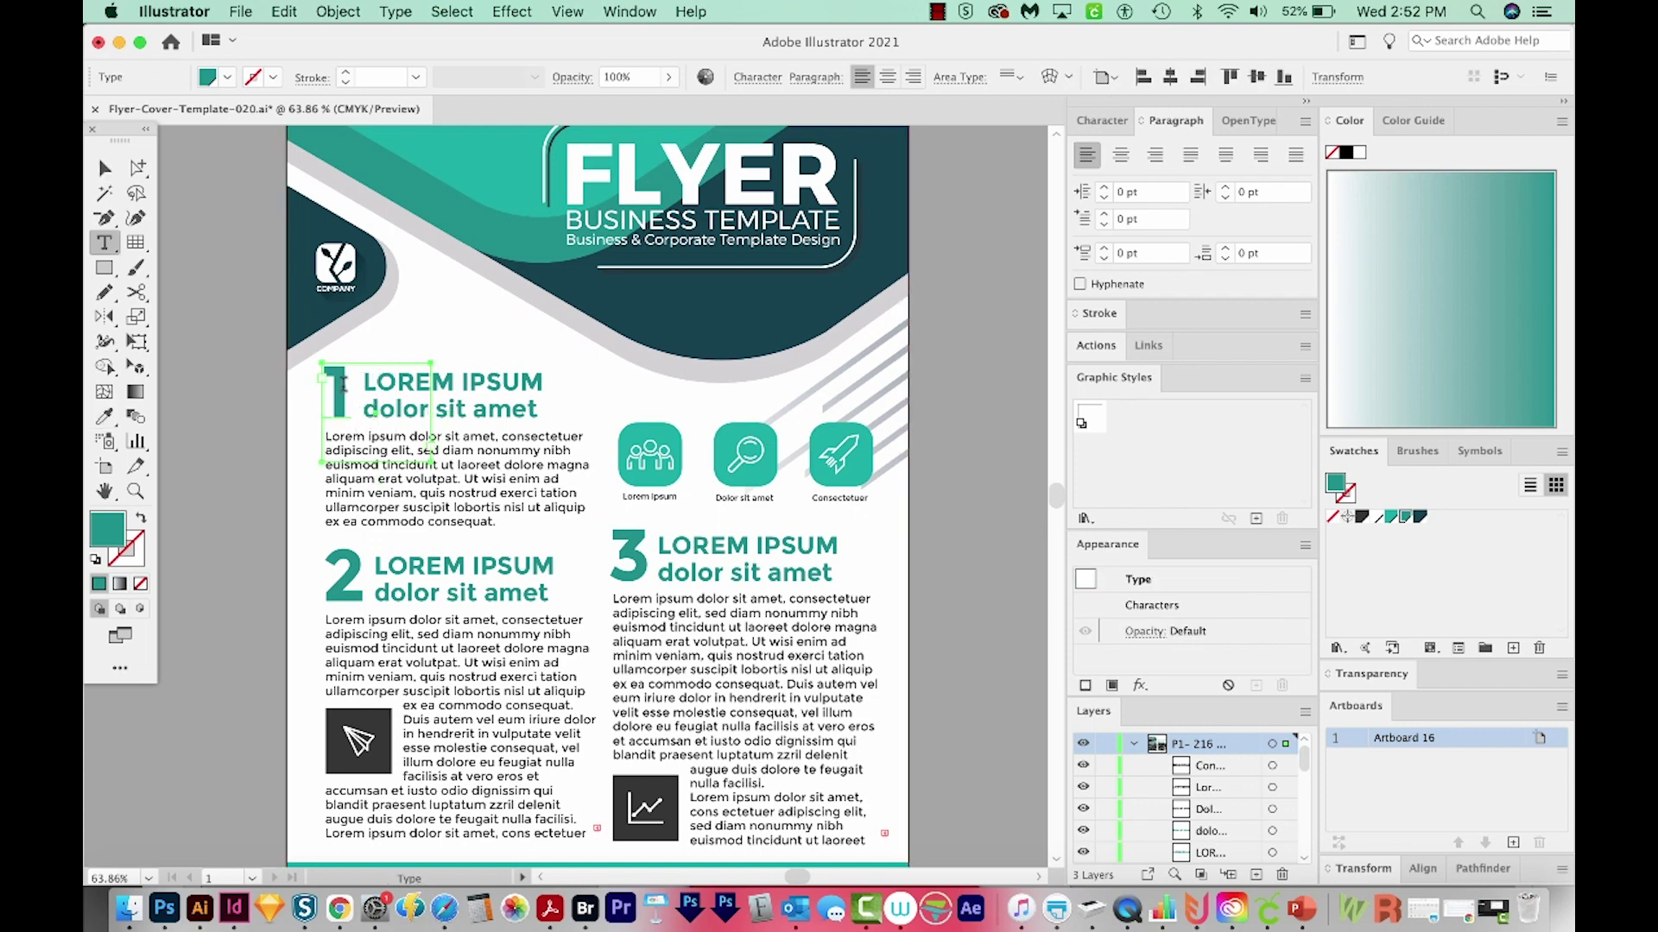
{"action": "double_click", "coordinate": [341, 386]}
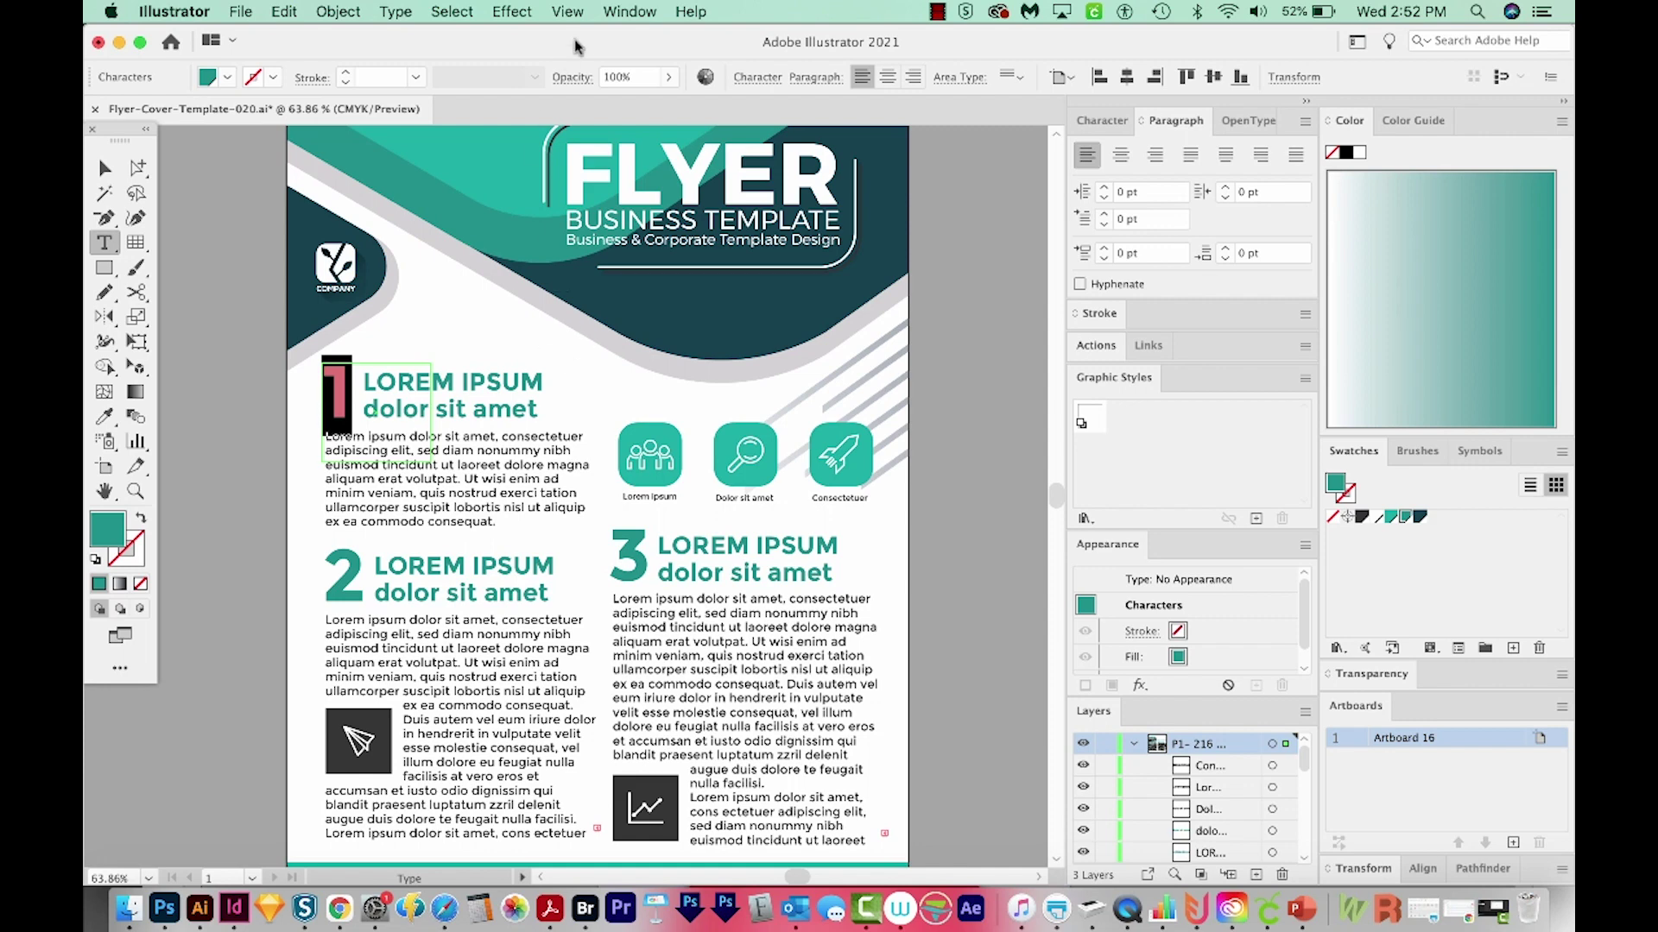
{"action": "left_click", "coordinate": [629, 11]}
{"action": "mouse_move", "coordinate": [673, 756]}
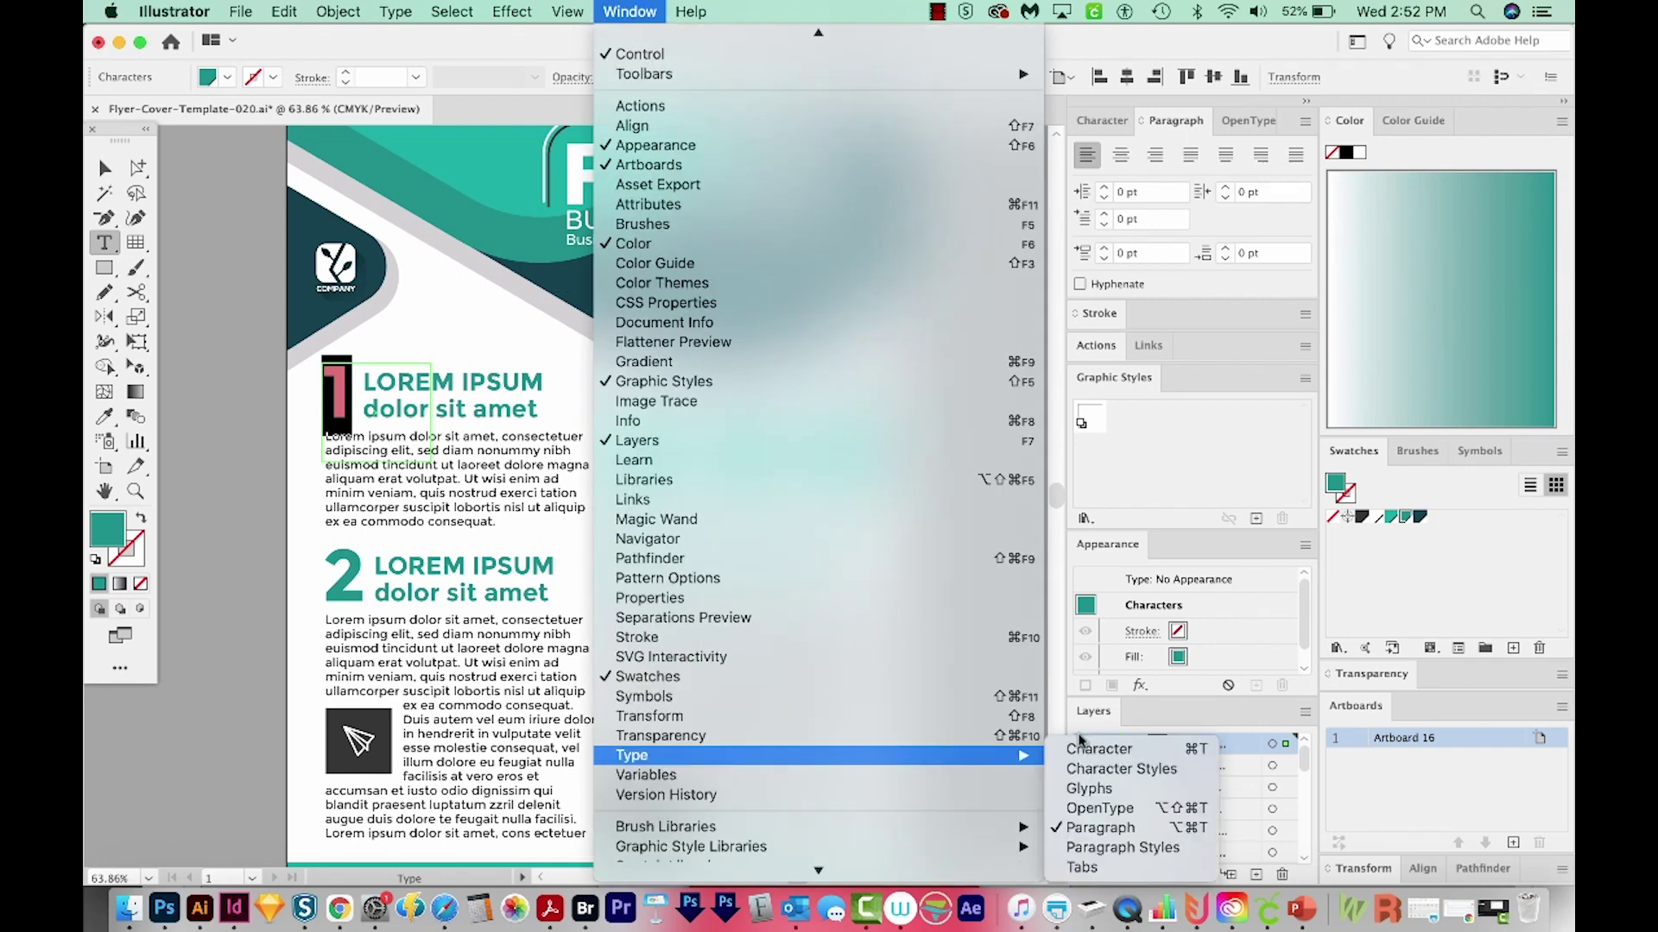
{"action": "left_click", "coordinate": [1095, 769]}
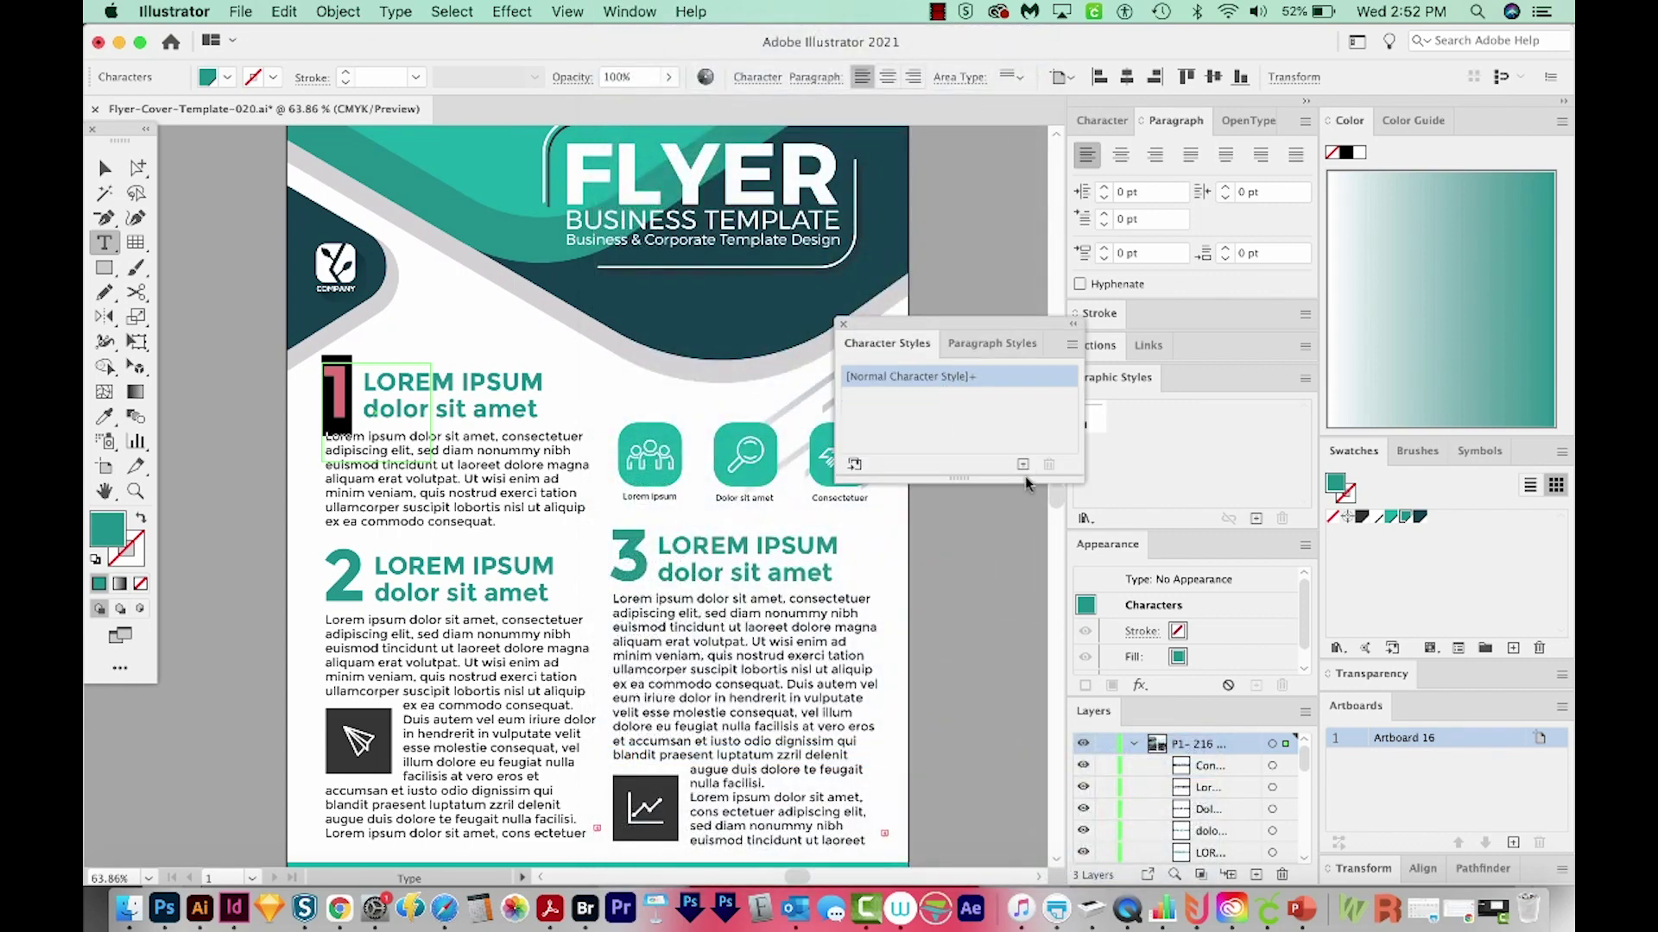
{"action": "left_click", "coordinate": [1023, 464]}
{"action": "double_click", "coordinate": [887, 399]}
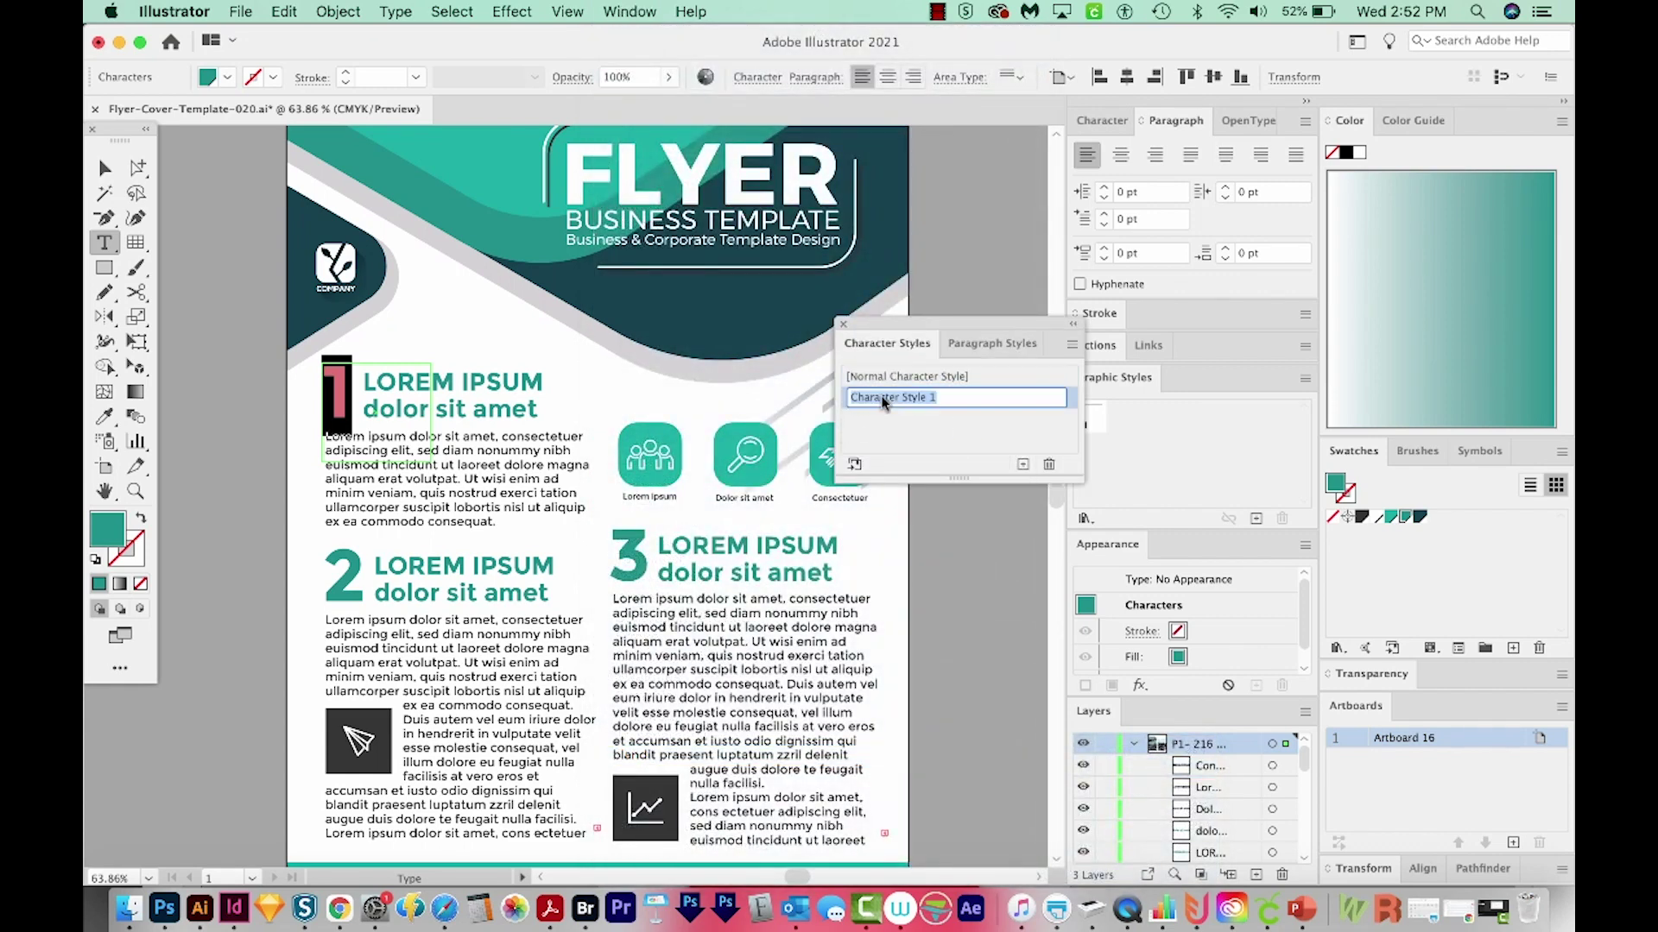
{"action": "type", "text": "NU"}
{"action": "type", "text": "ers"}
{"action": "key", "text": "Return"}
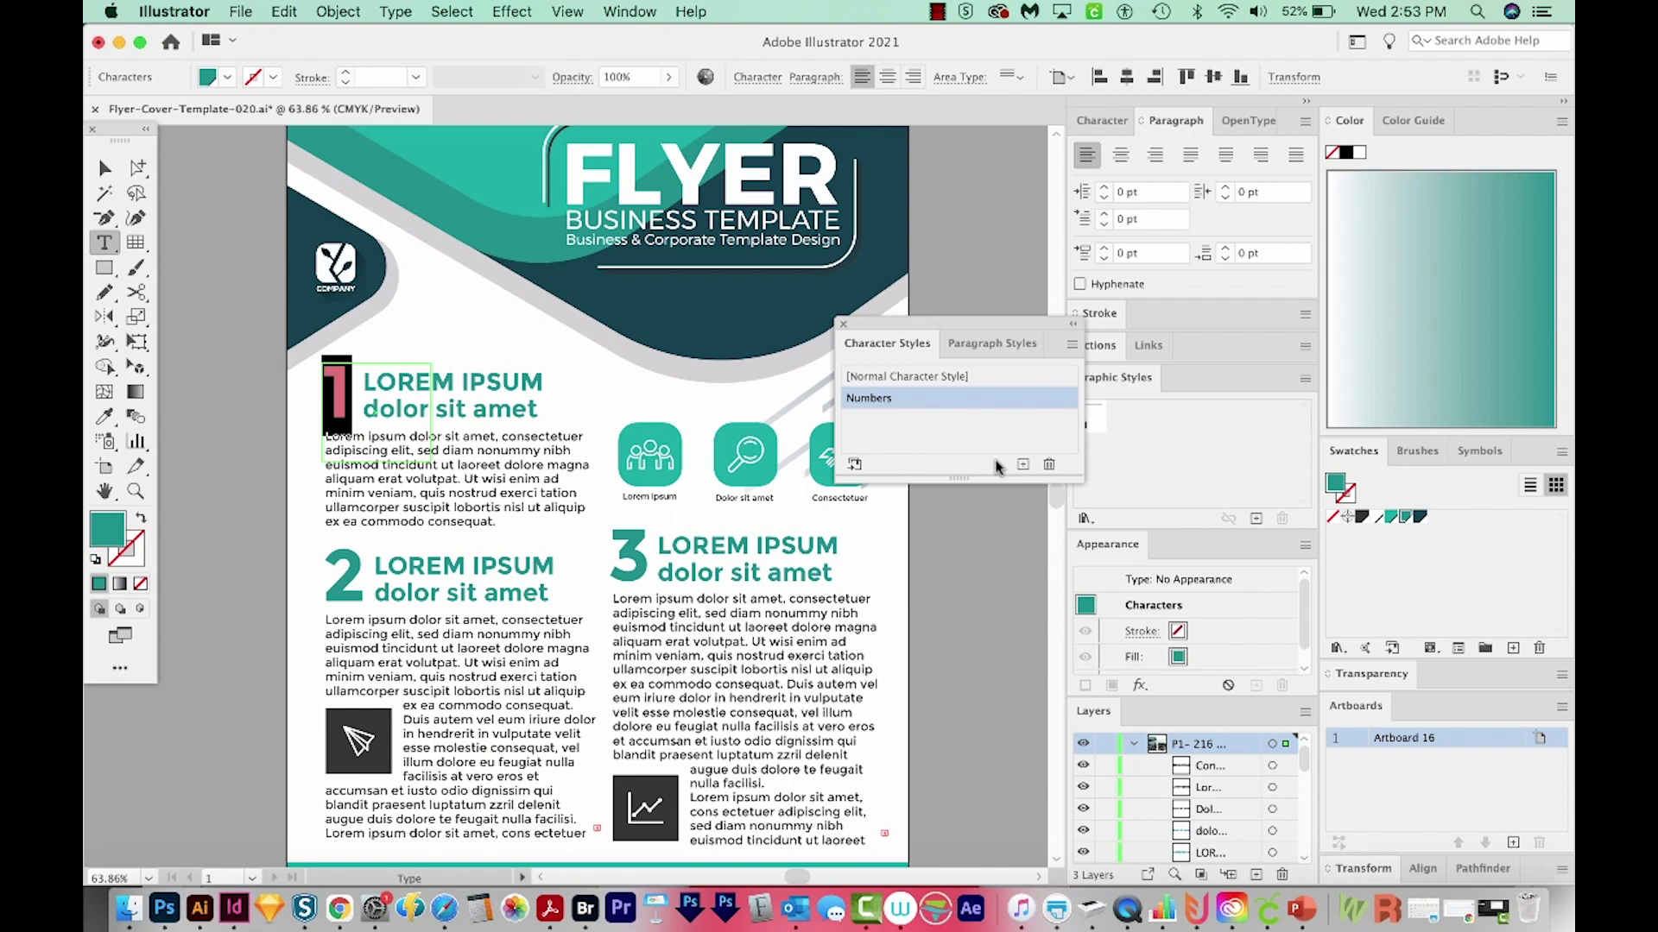
{"action": "key", "text": "Escape"}
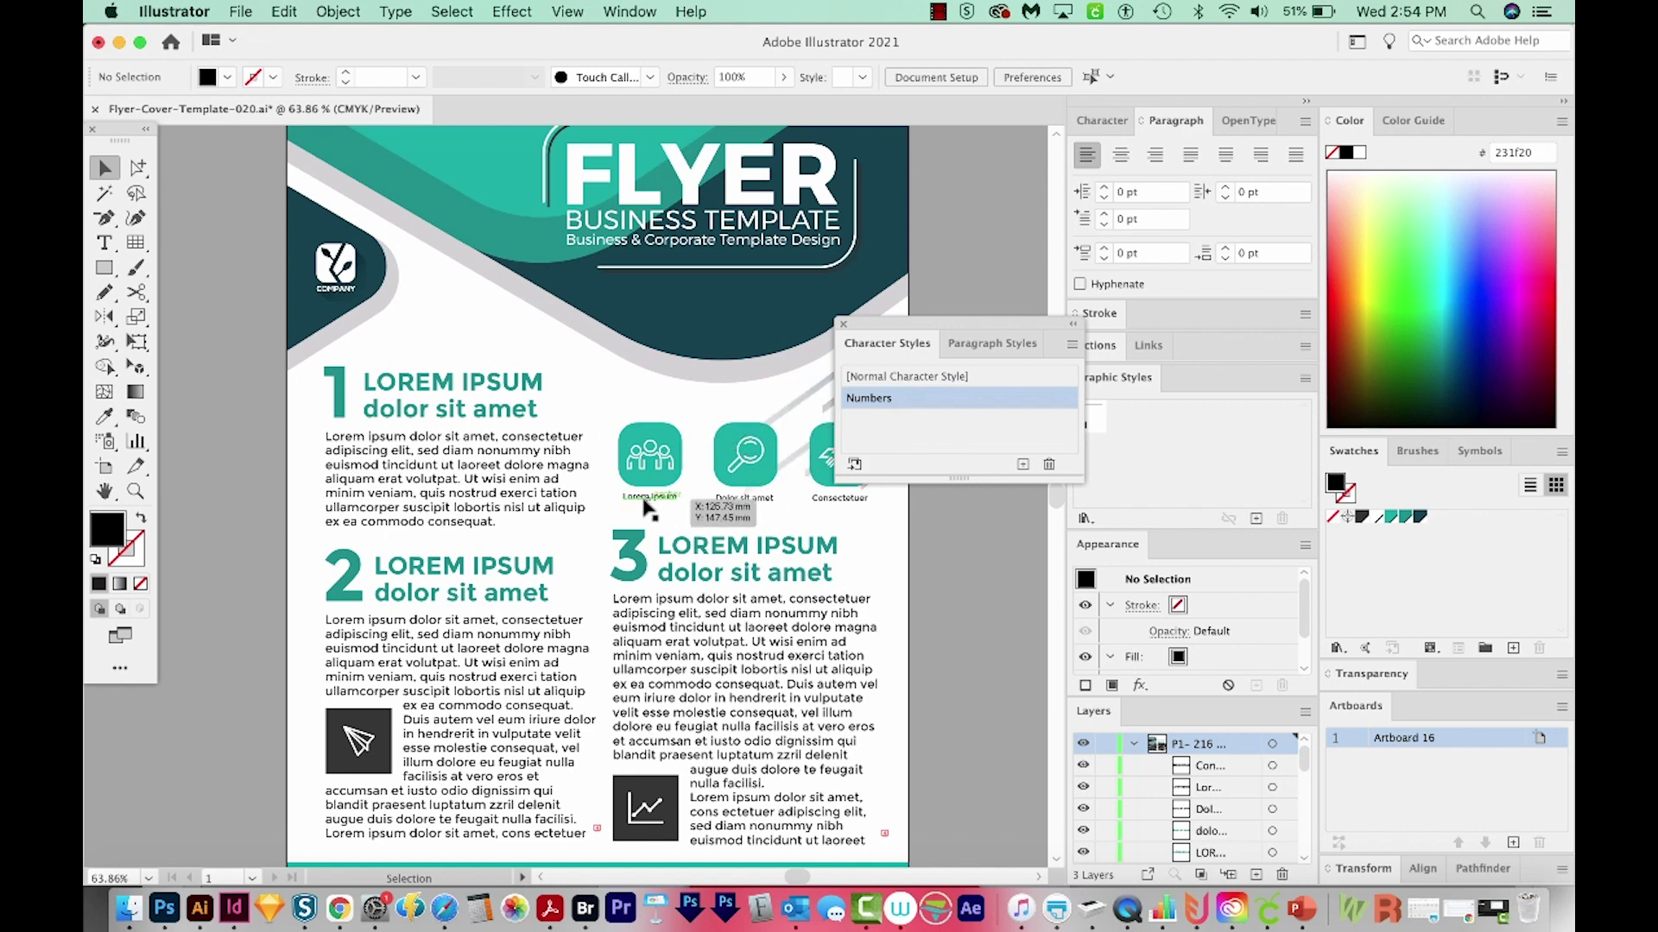
{"action": "left_click", "coordinate": [535, 431]}
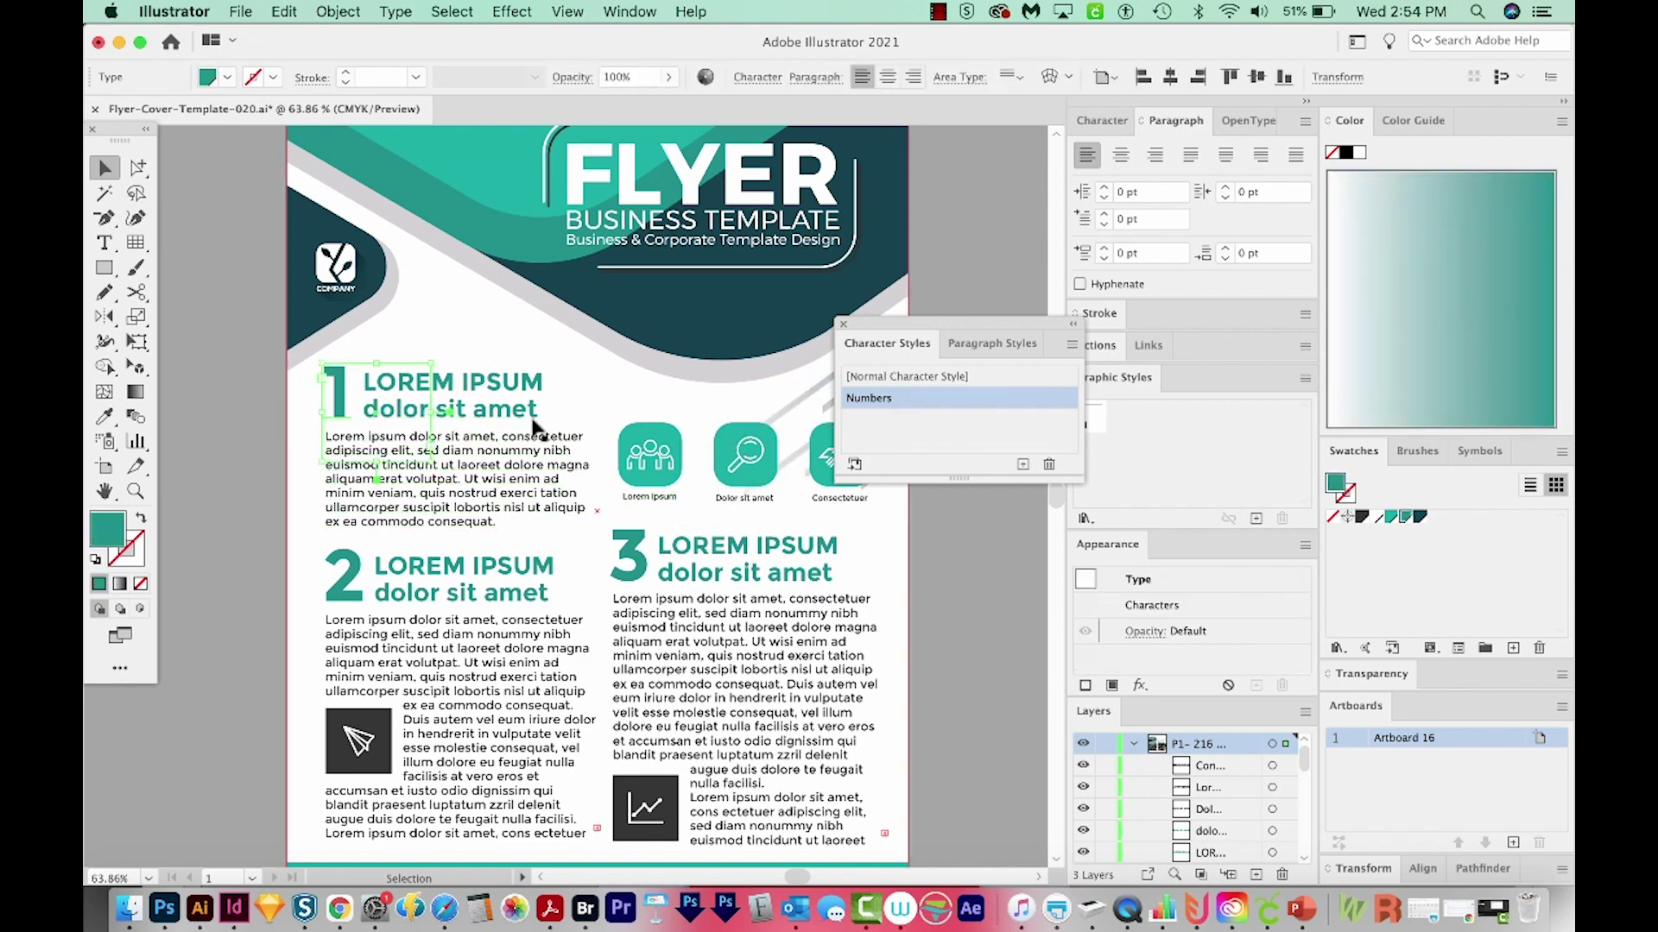
{"action": "left_click", "coordinate": [943, 381]}
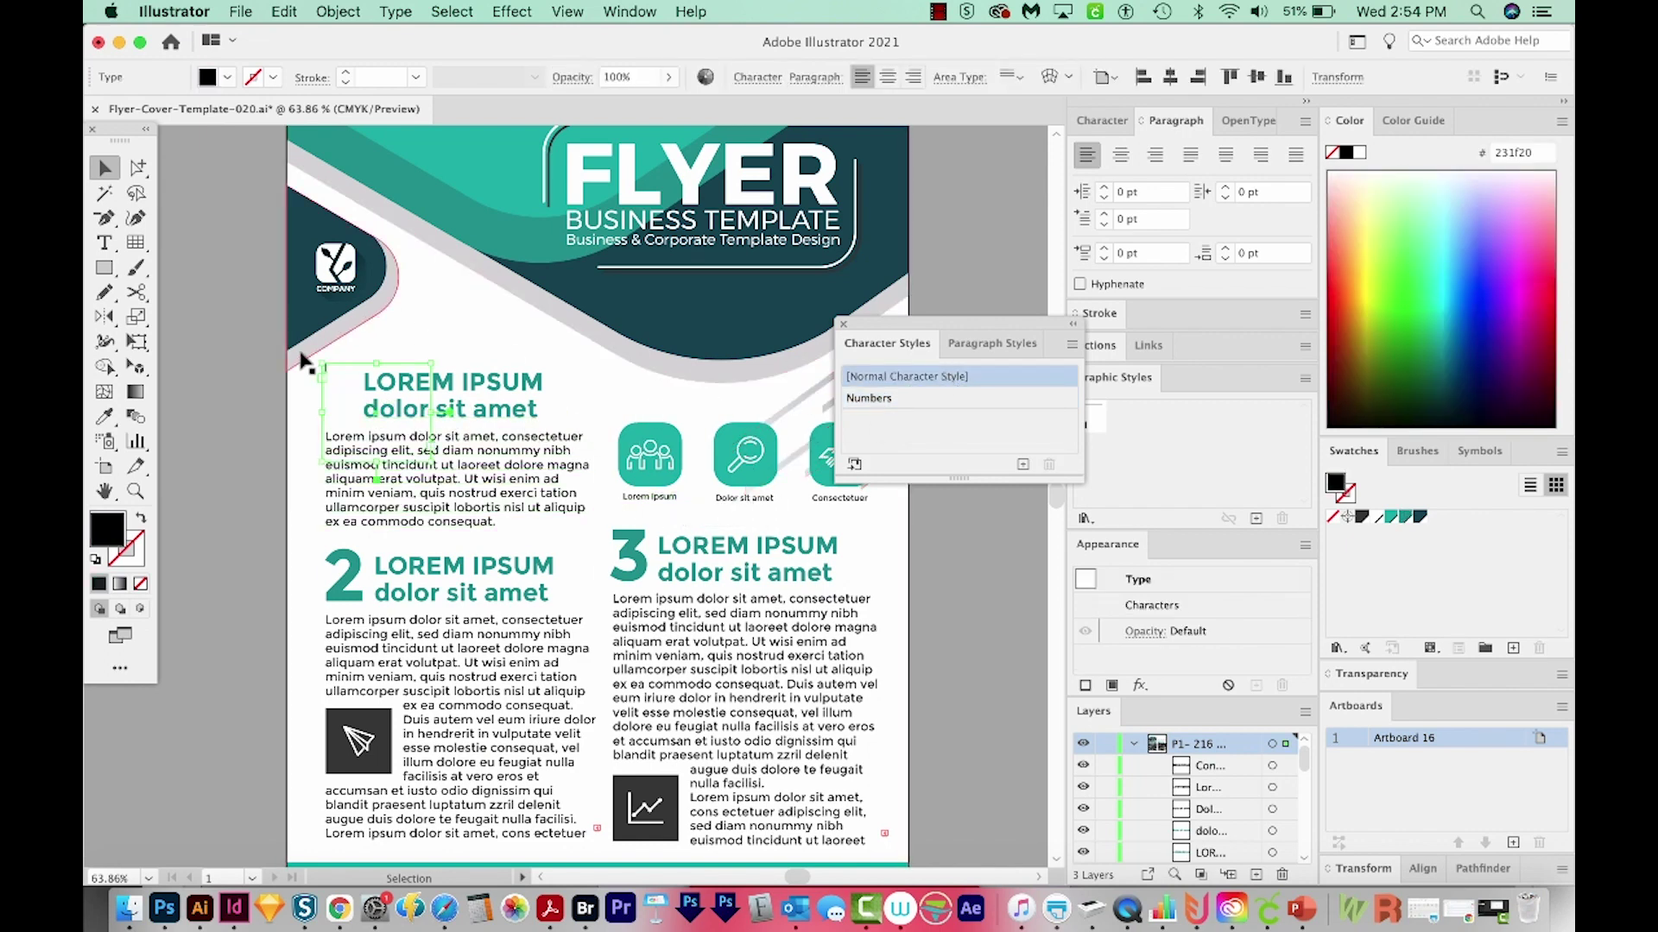
{"action": "key", "text": "z"}
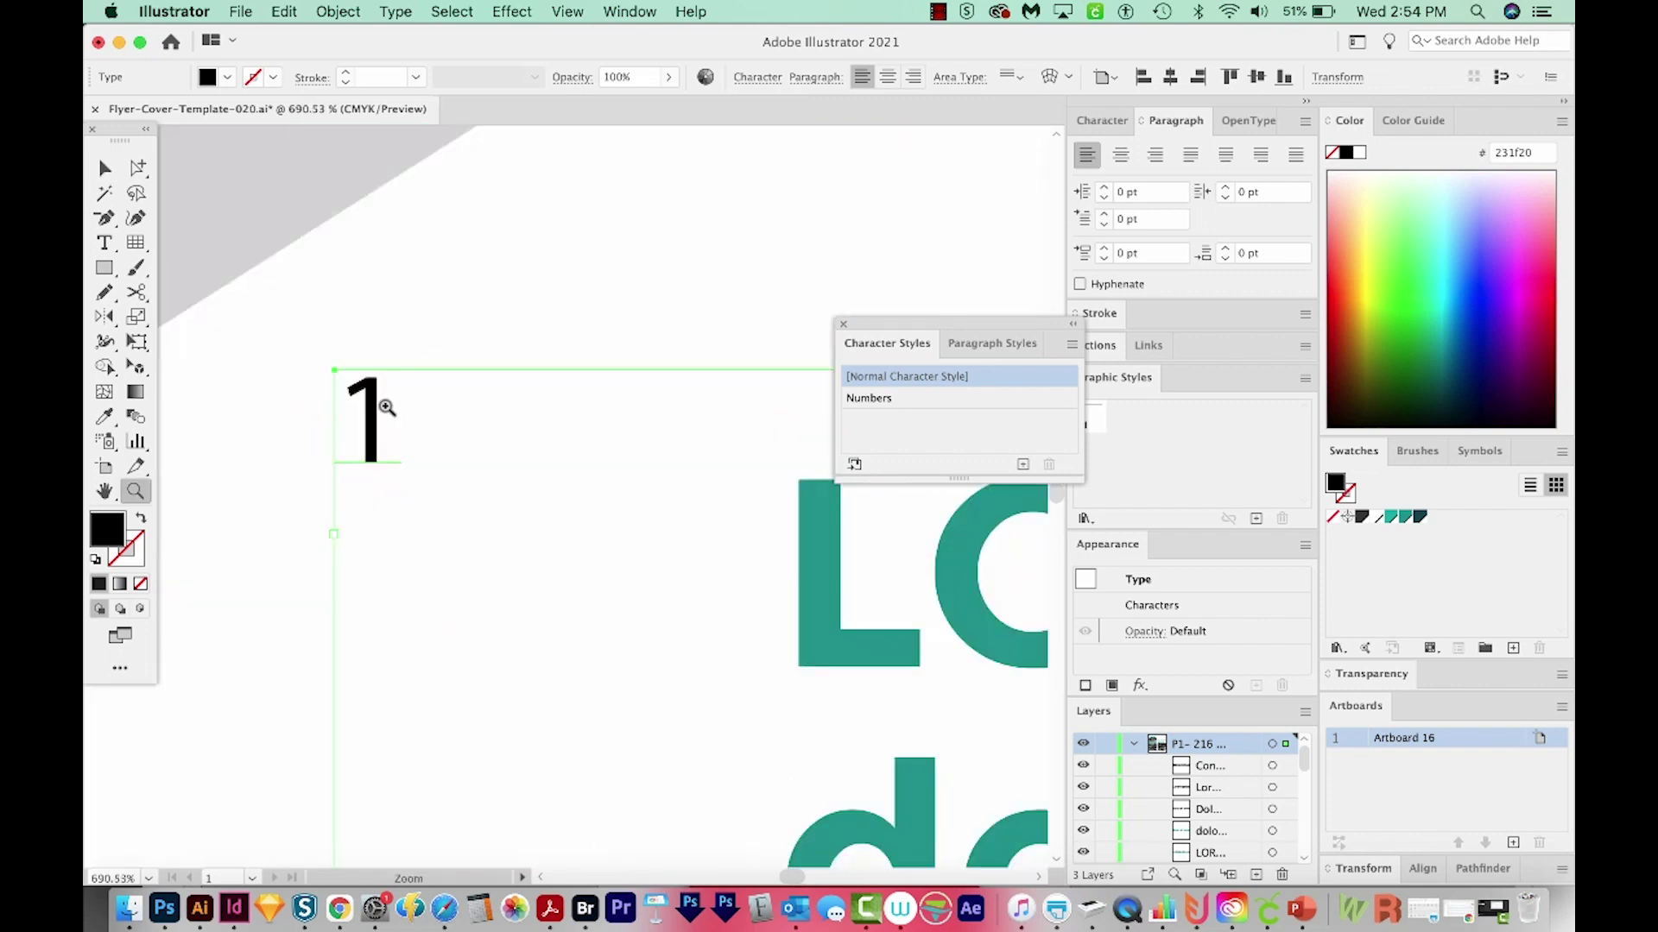
{"action": "left_click_drag", "start_coordinate": [304, 355], "coordinate": [389, 407]}
{"action": "key", "text": "ctrl+t"}
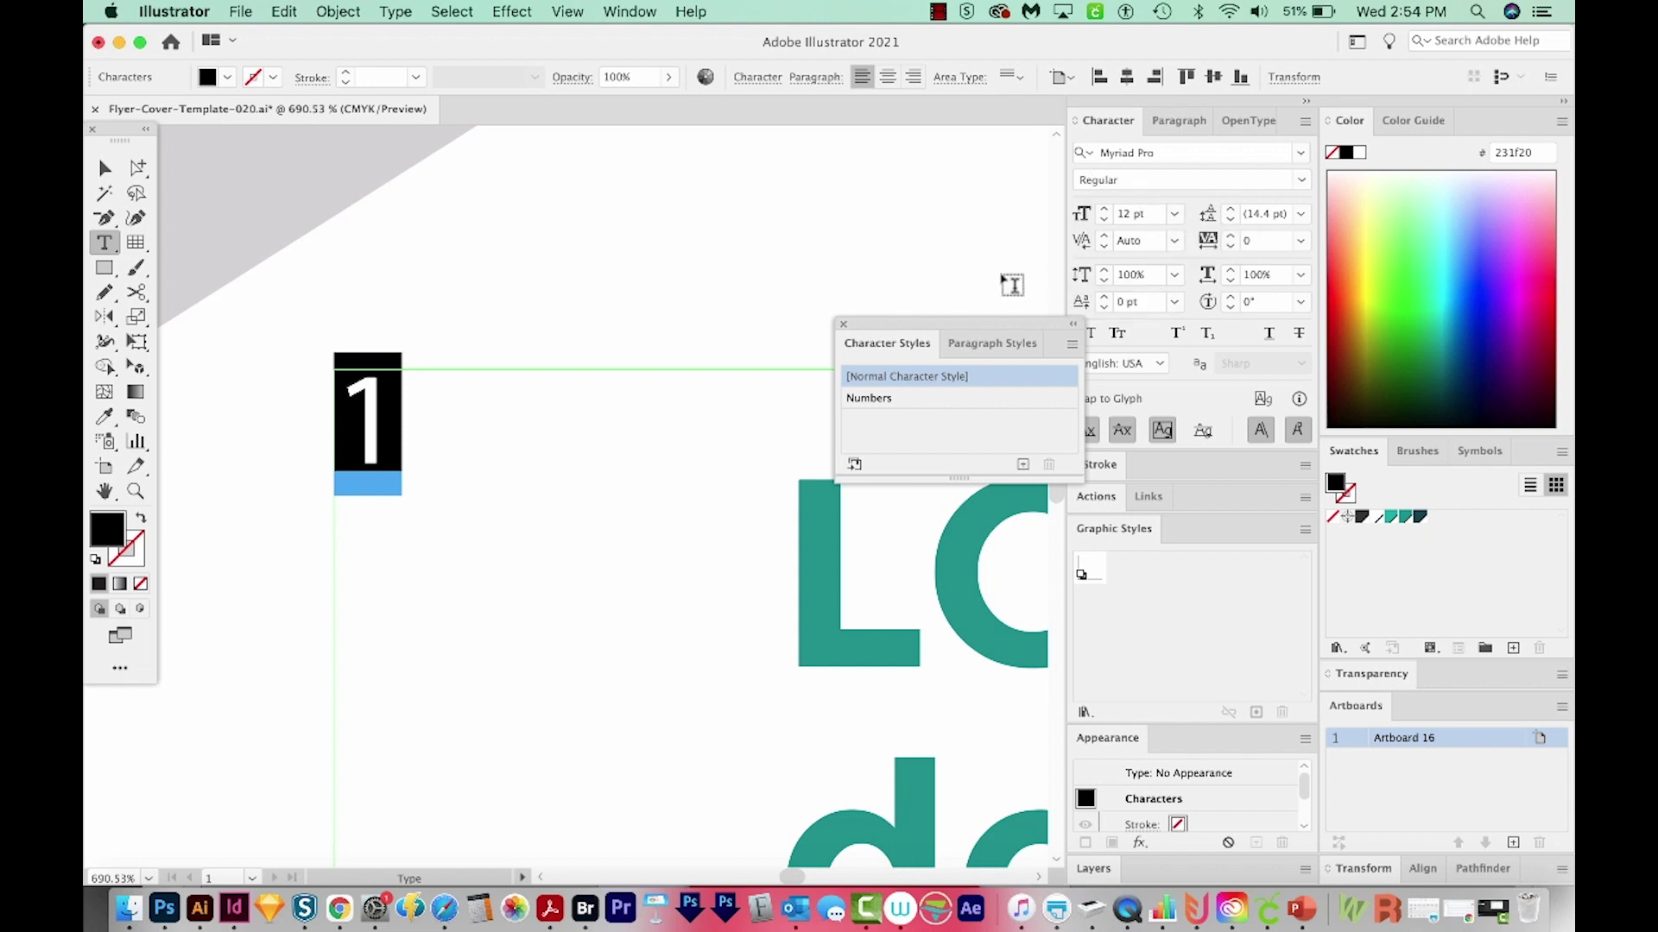
{"action": "key", "text": "ctrl+0"}
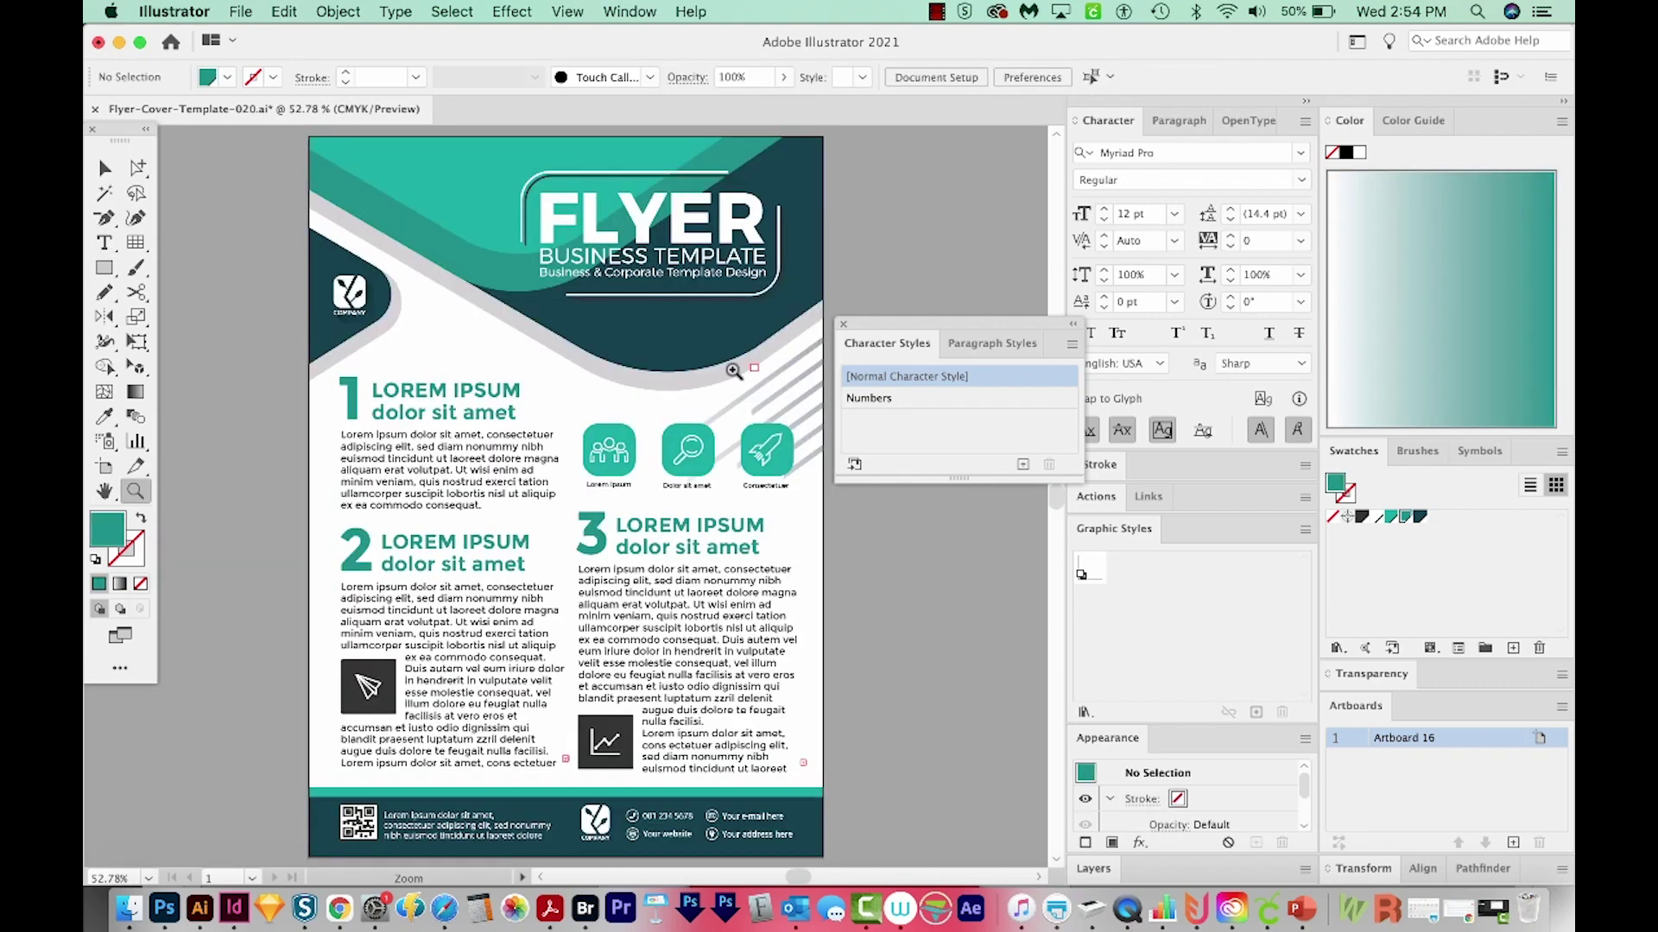
- Open the Numbers style options at Basic Character Formats
{"action": "left_click", "coordinate": [936, 399]}
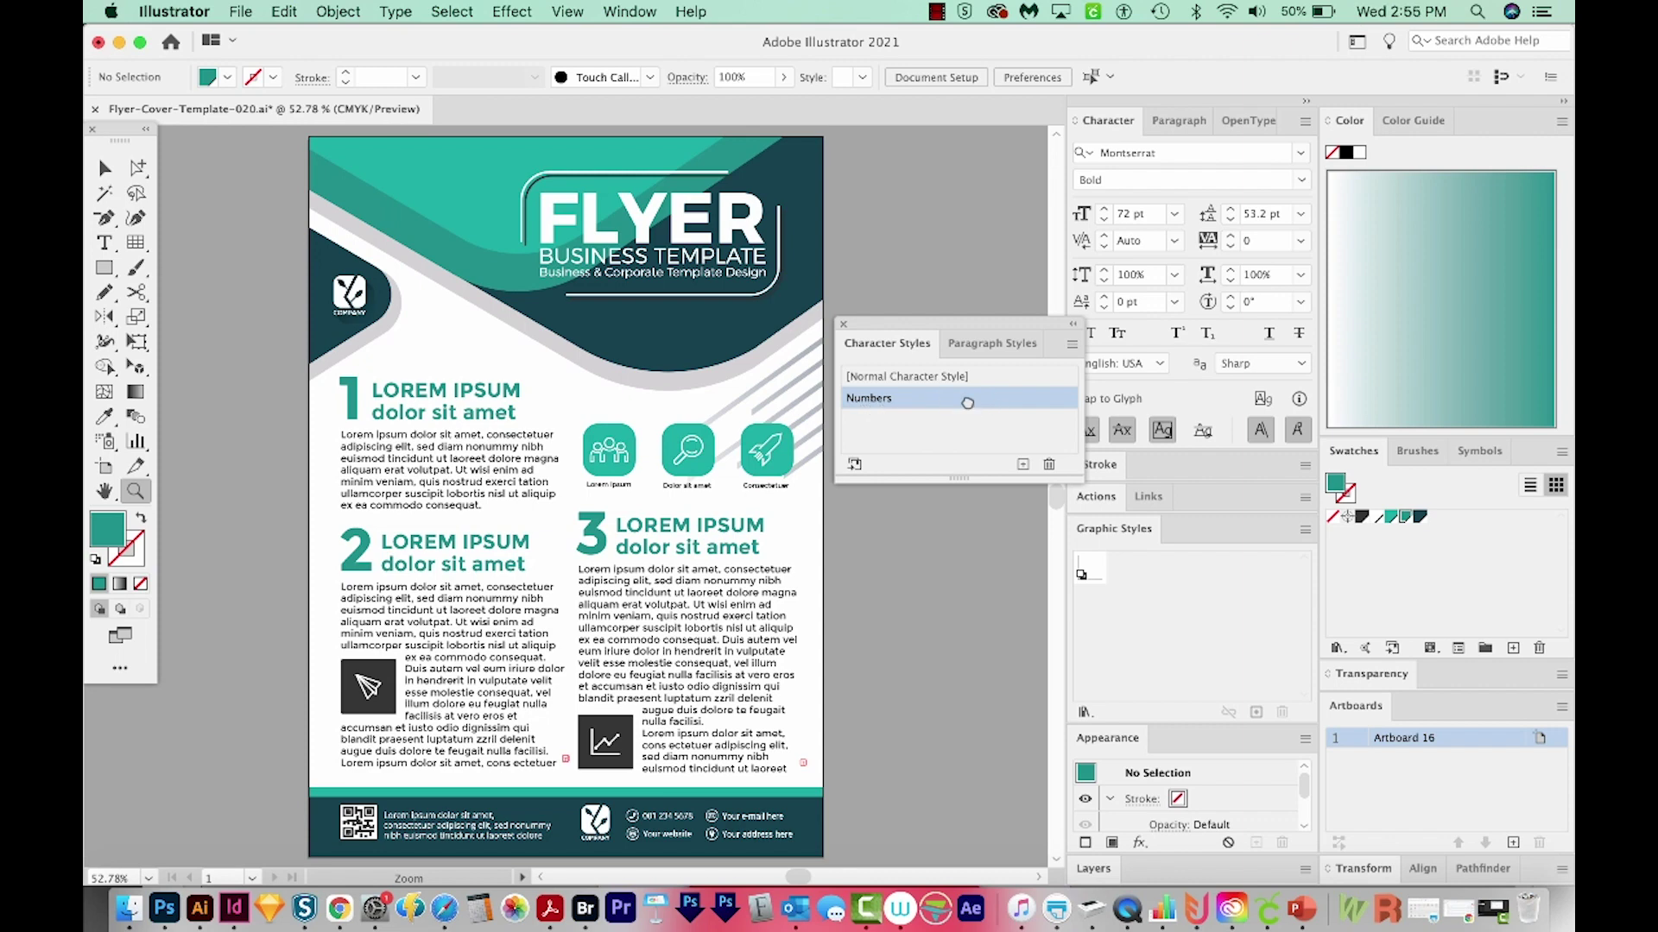
{"action": "double_click", "coordinate": [966, 404]}
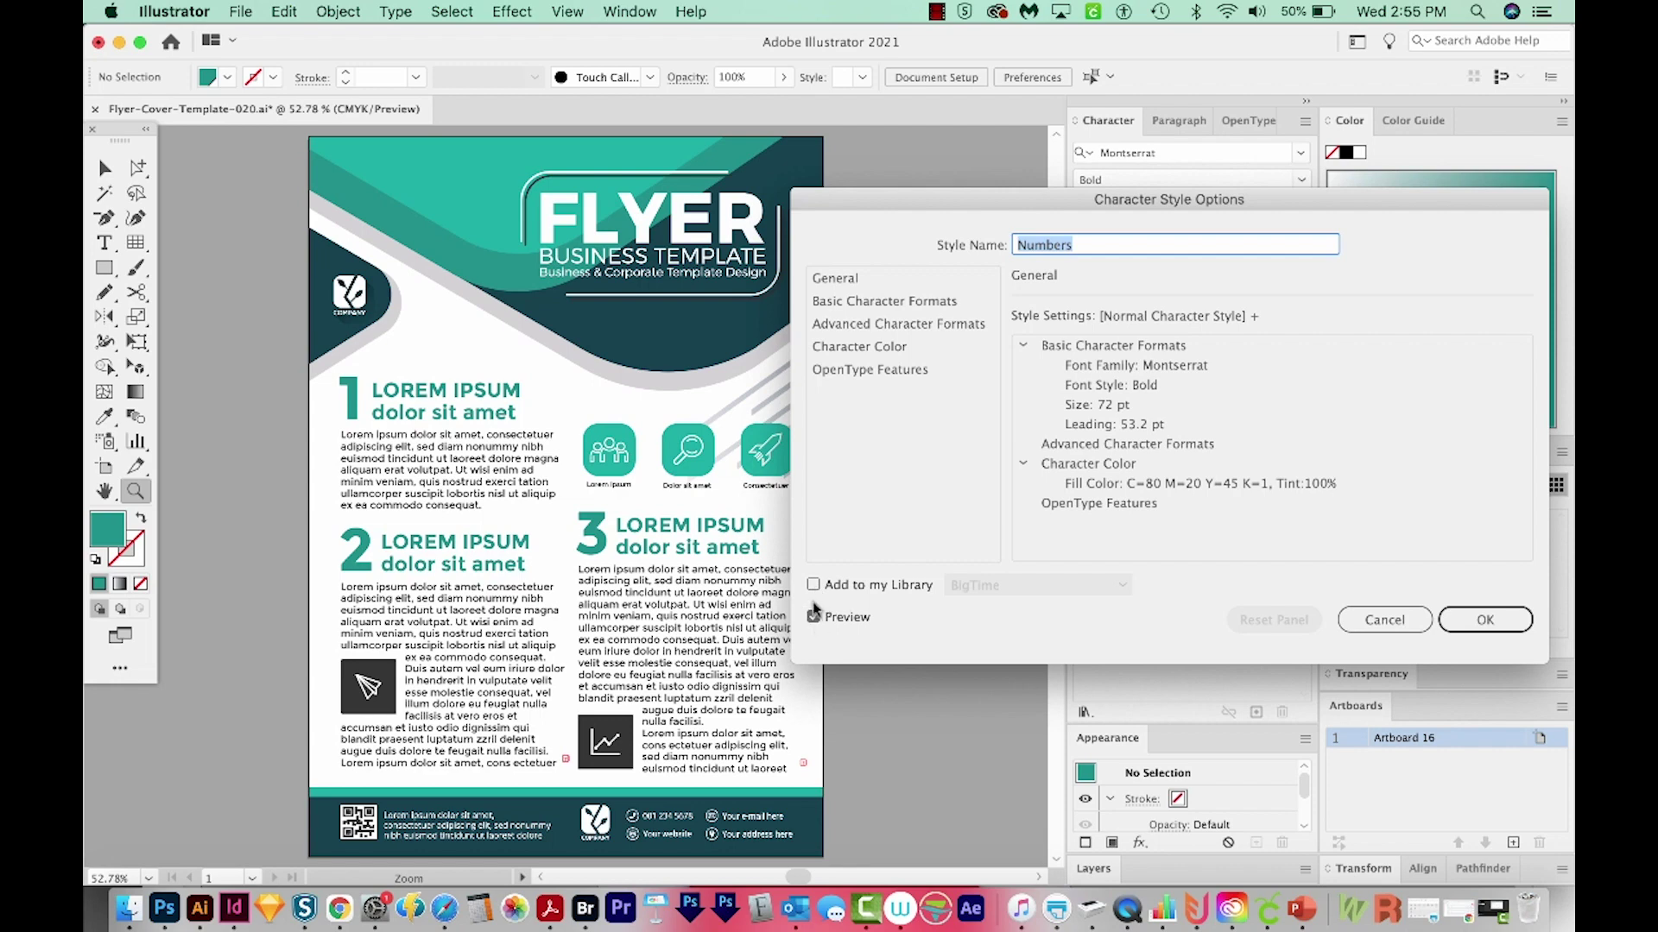
{"action": "left_click", "coordinate": [851, 284]}
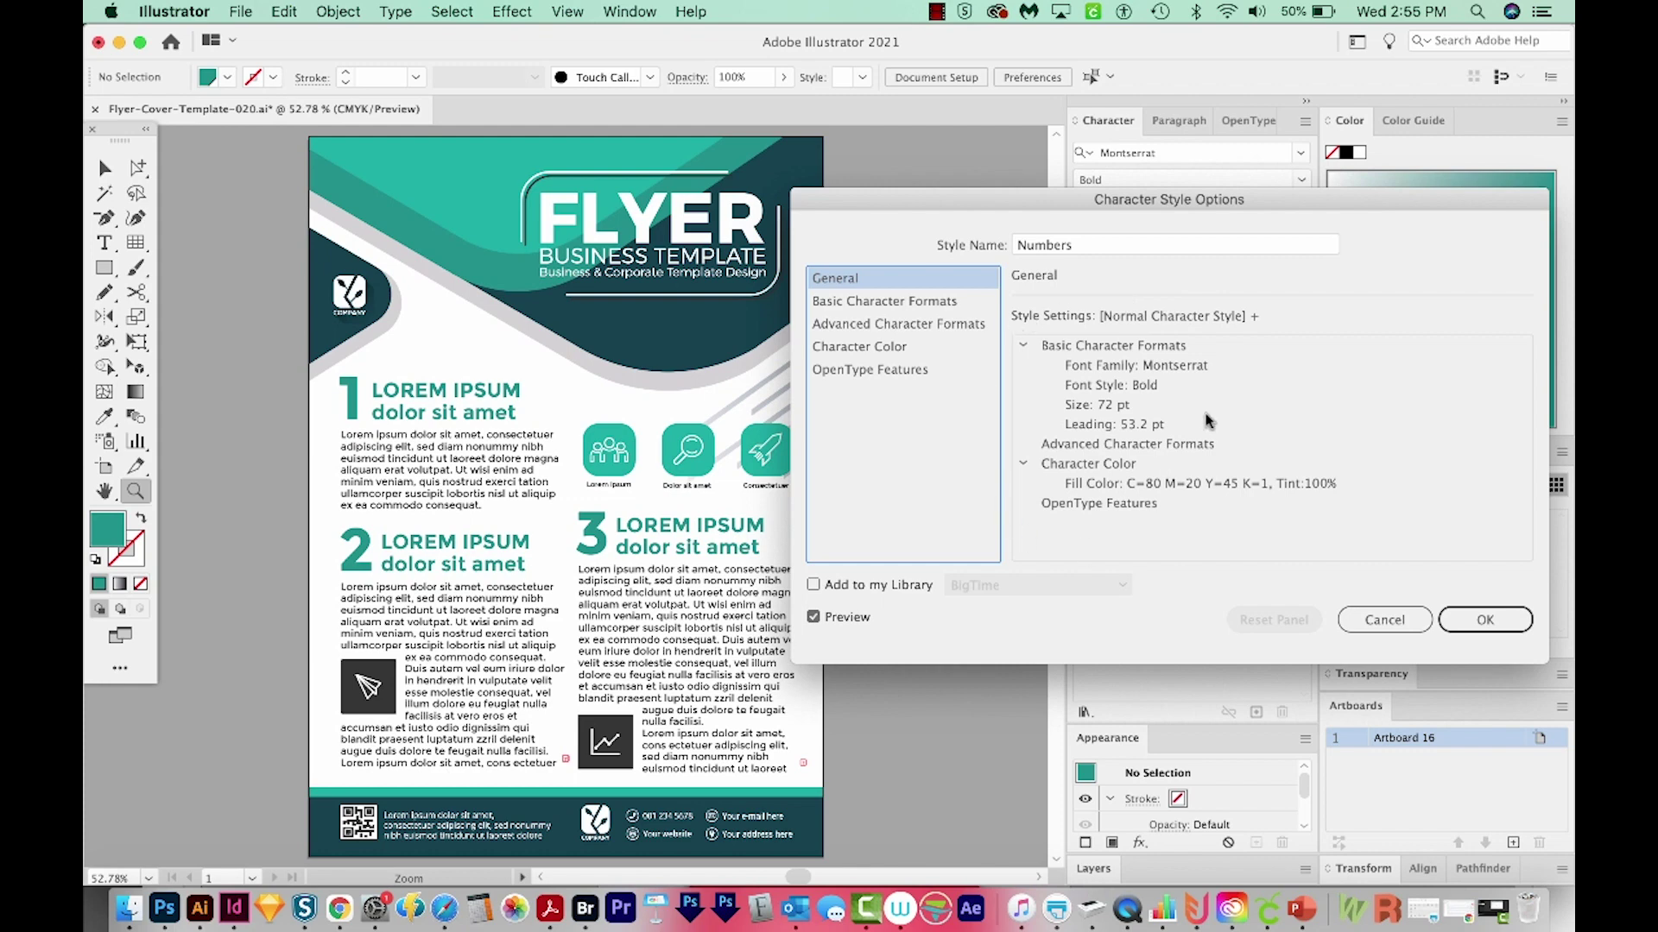
{"action": "left_click", "coordinate": [864, 306]}
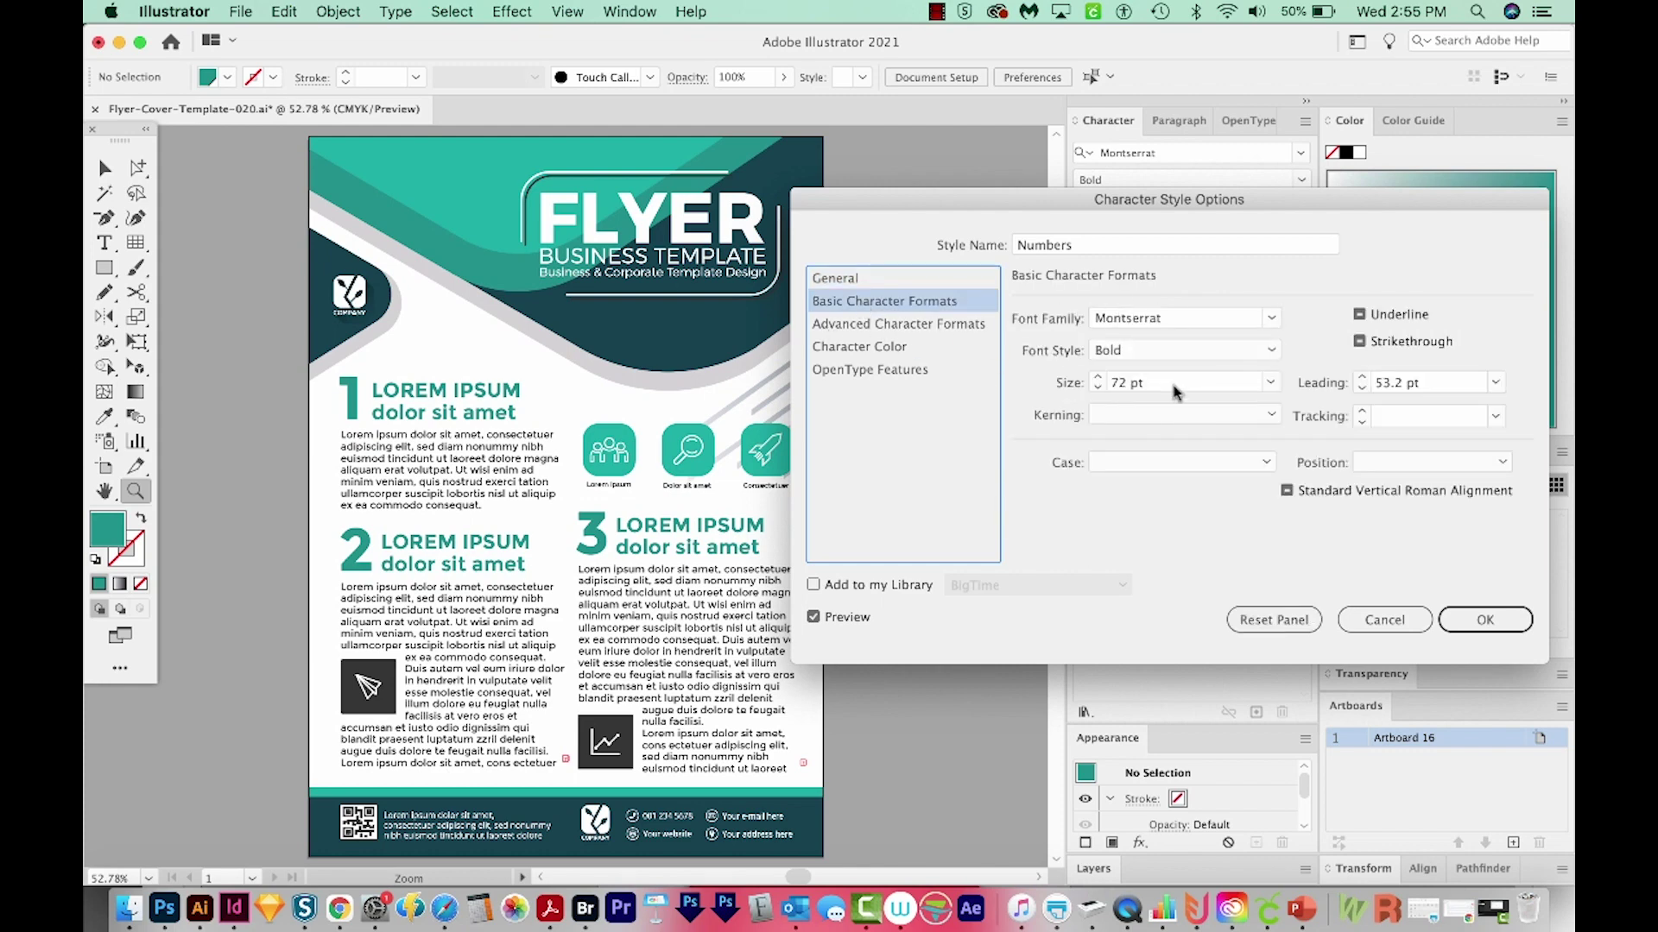
- Set the Numbers style font to Nimbus Sans D Regular at 81 pt
{"action": "key", "text": "Tab"}
{"action": "key", "text": "Tab"}
{"action": "type", "text": "N"}
{"action": "key", "text": "Tab"}
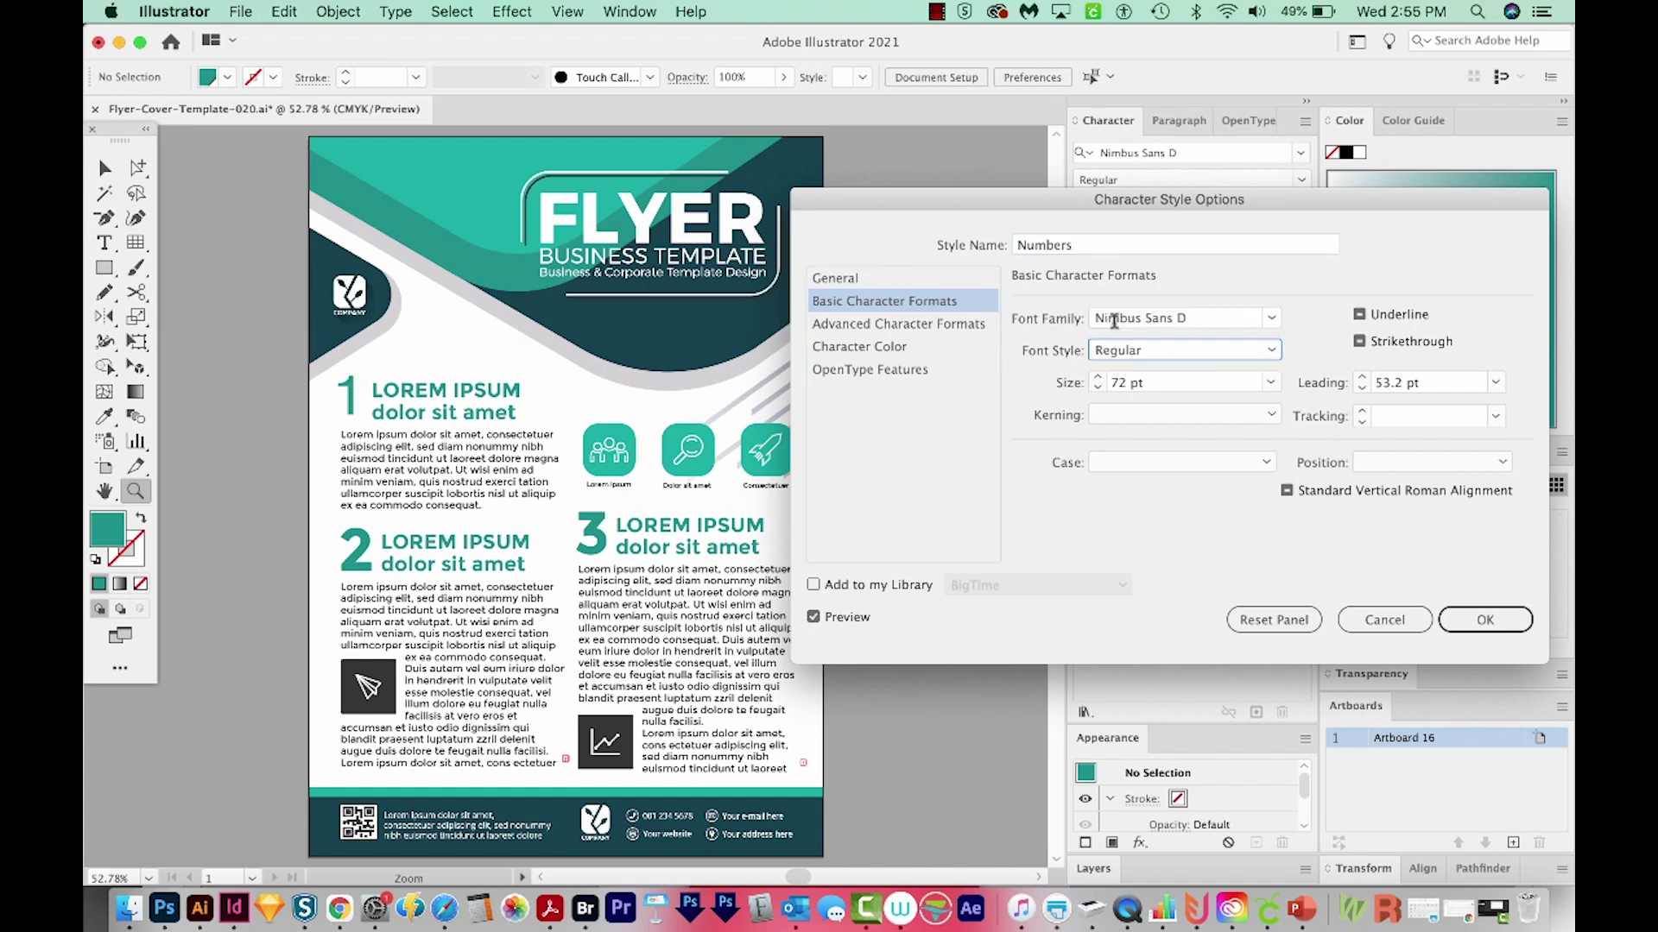
{"action": "left_click", "coordinate": [1205, 317]}
{"action": "left_click", "coordinate": [1199, 352]}
{"action": "key", "text": "Tab"}
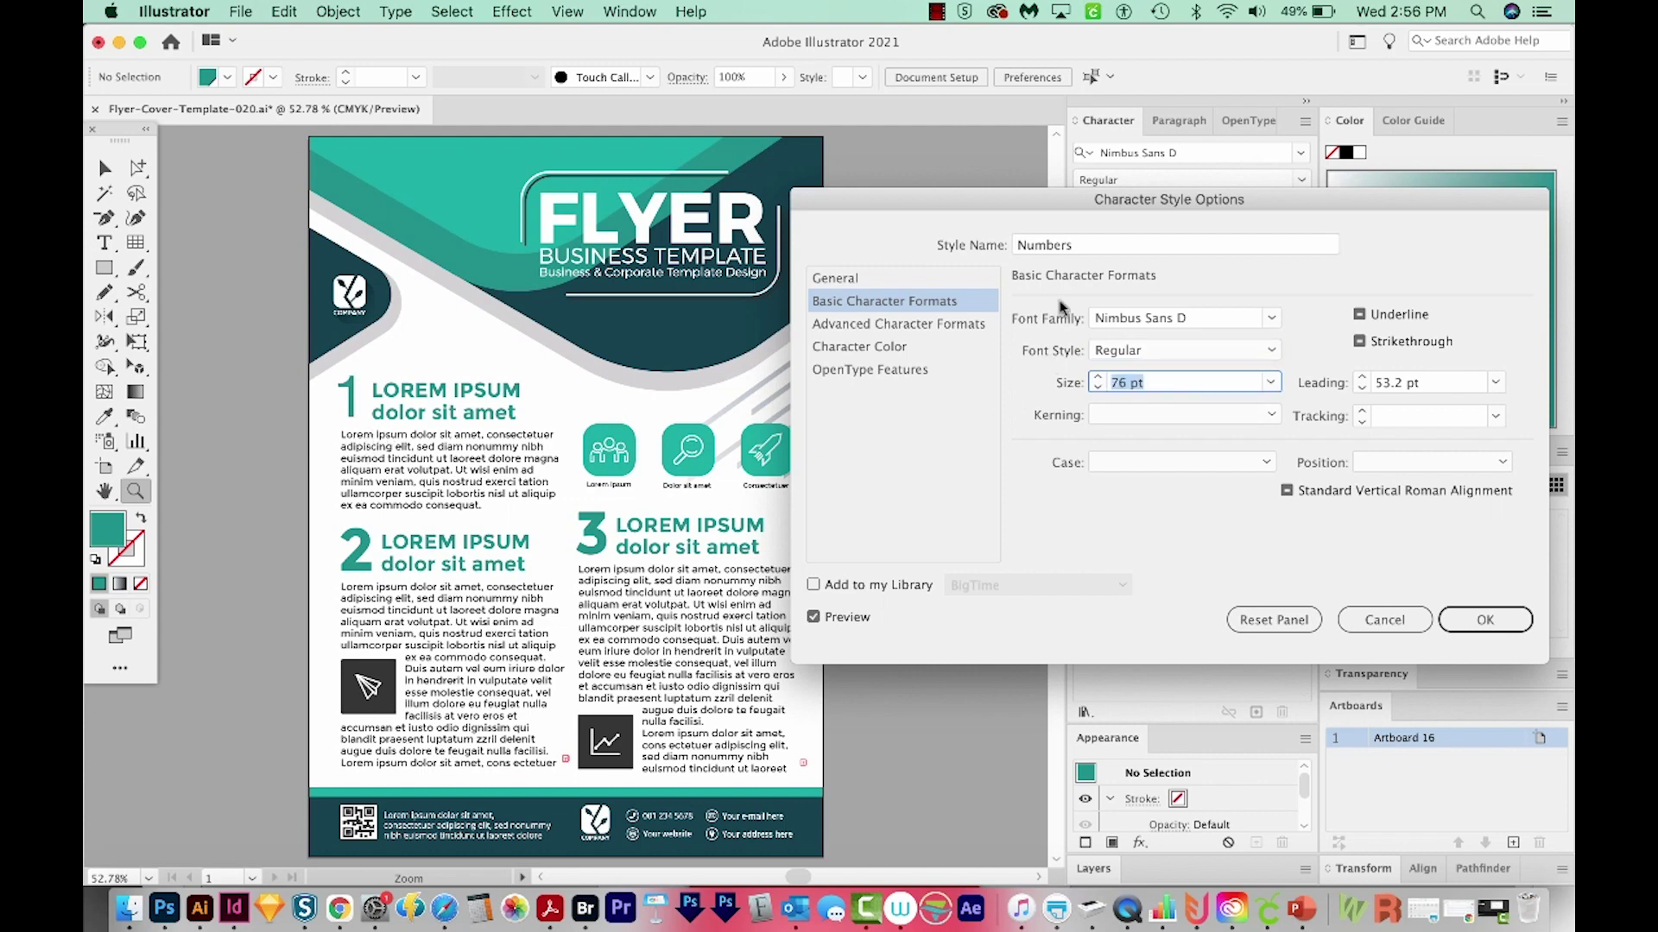
{"action": "key", "text": "Up"}
{"action": "key", "text": "Up"}
{"action": "key", "text": "Up"}
{"action": "left_click", "coordinate": [859, 346]}
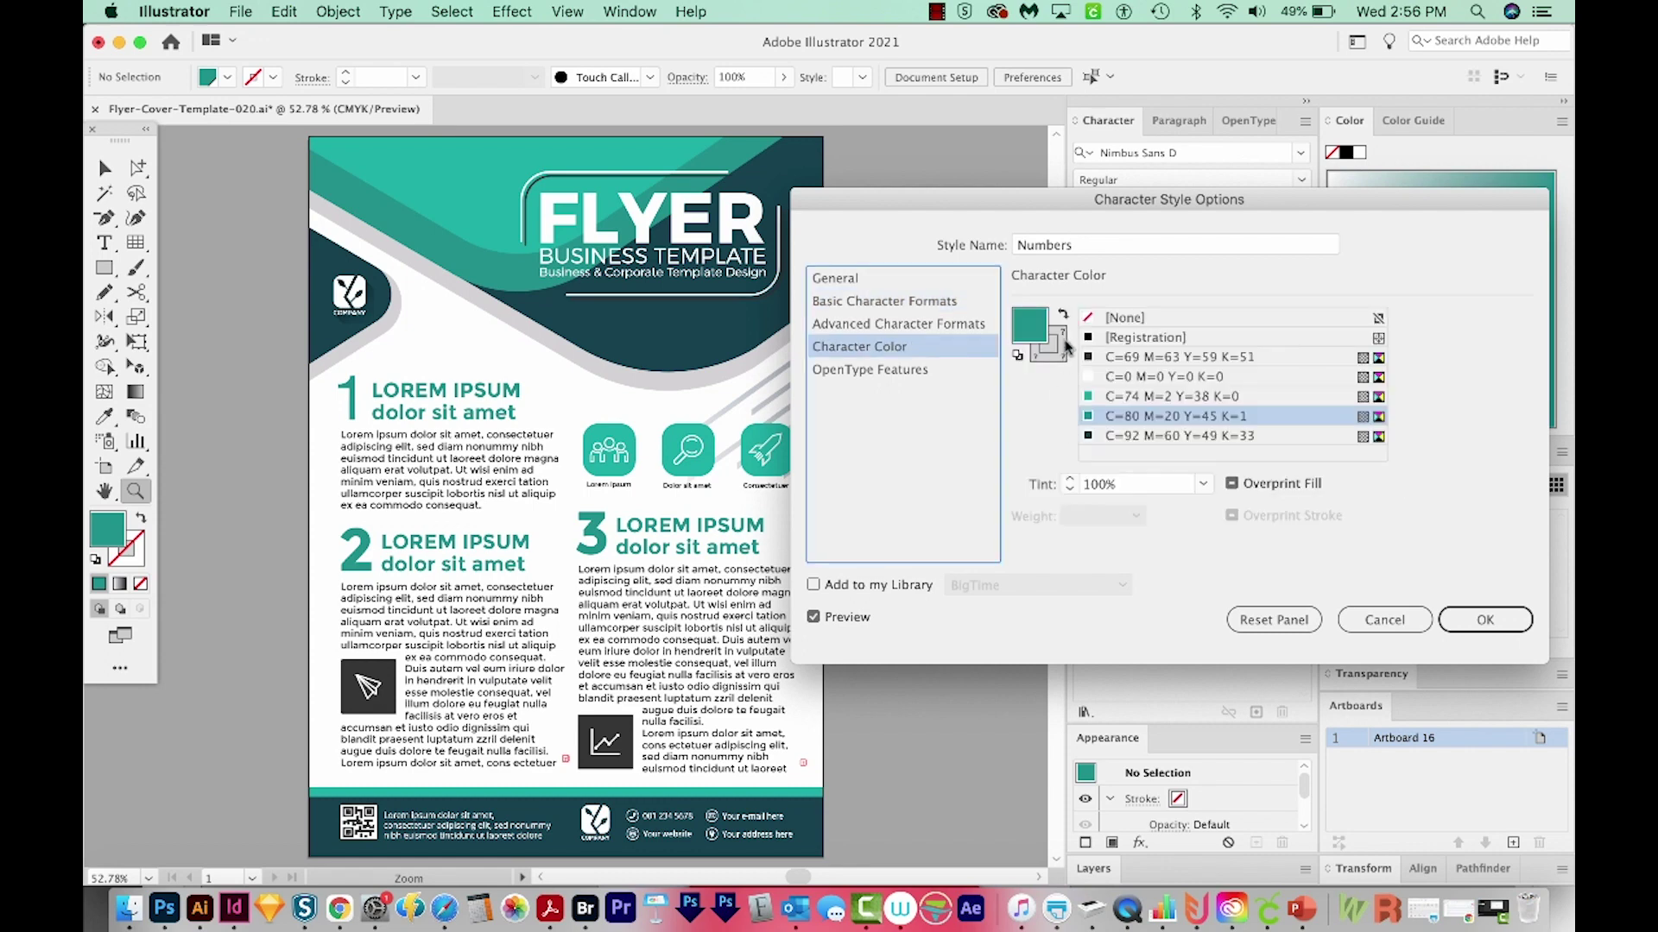
- Give Numbers the C=74 M=2 Y=38 K=0 colour, review Advanced and OpenType, and confirm
{"action": "left_click", "coordinate": [1109, 398]}
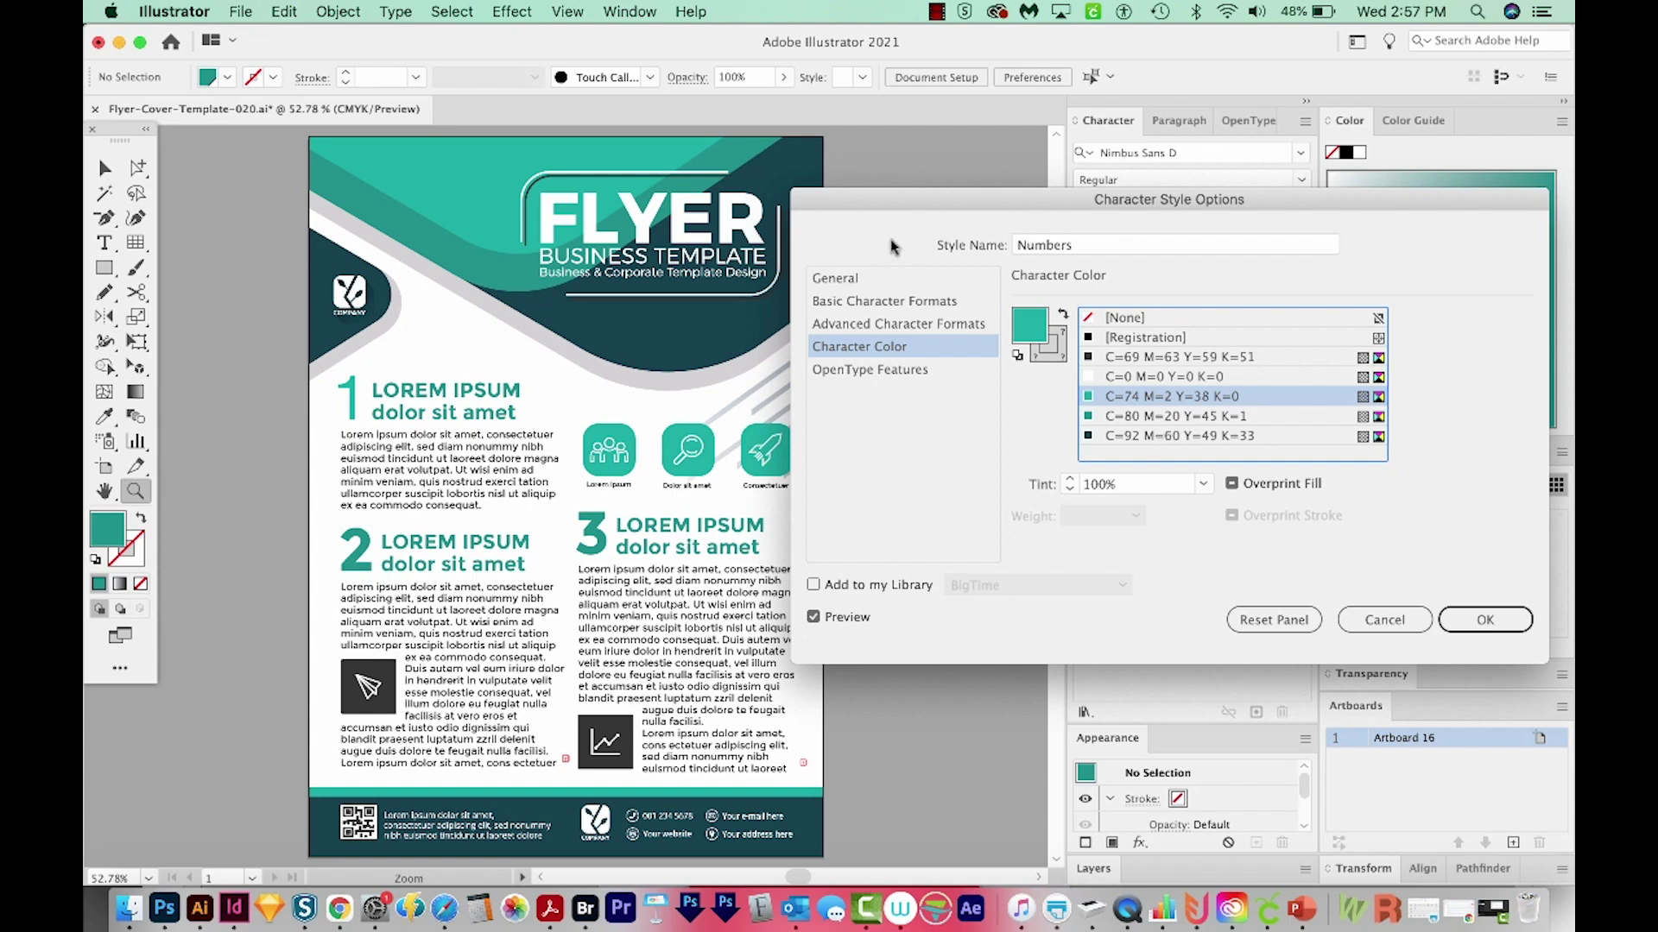
{"action": "left_click", "coordinate": [914, 324]}
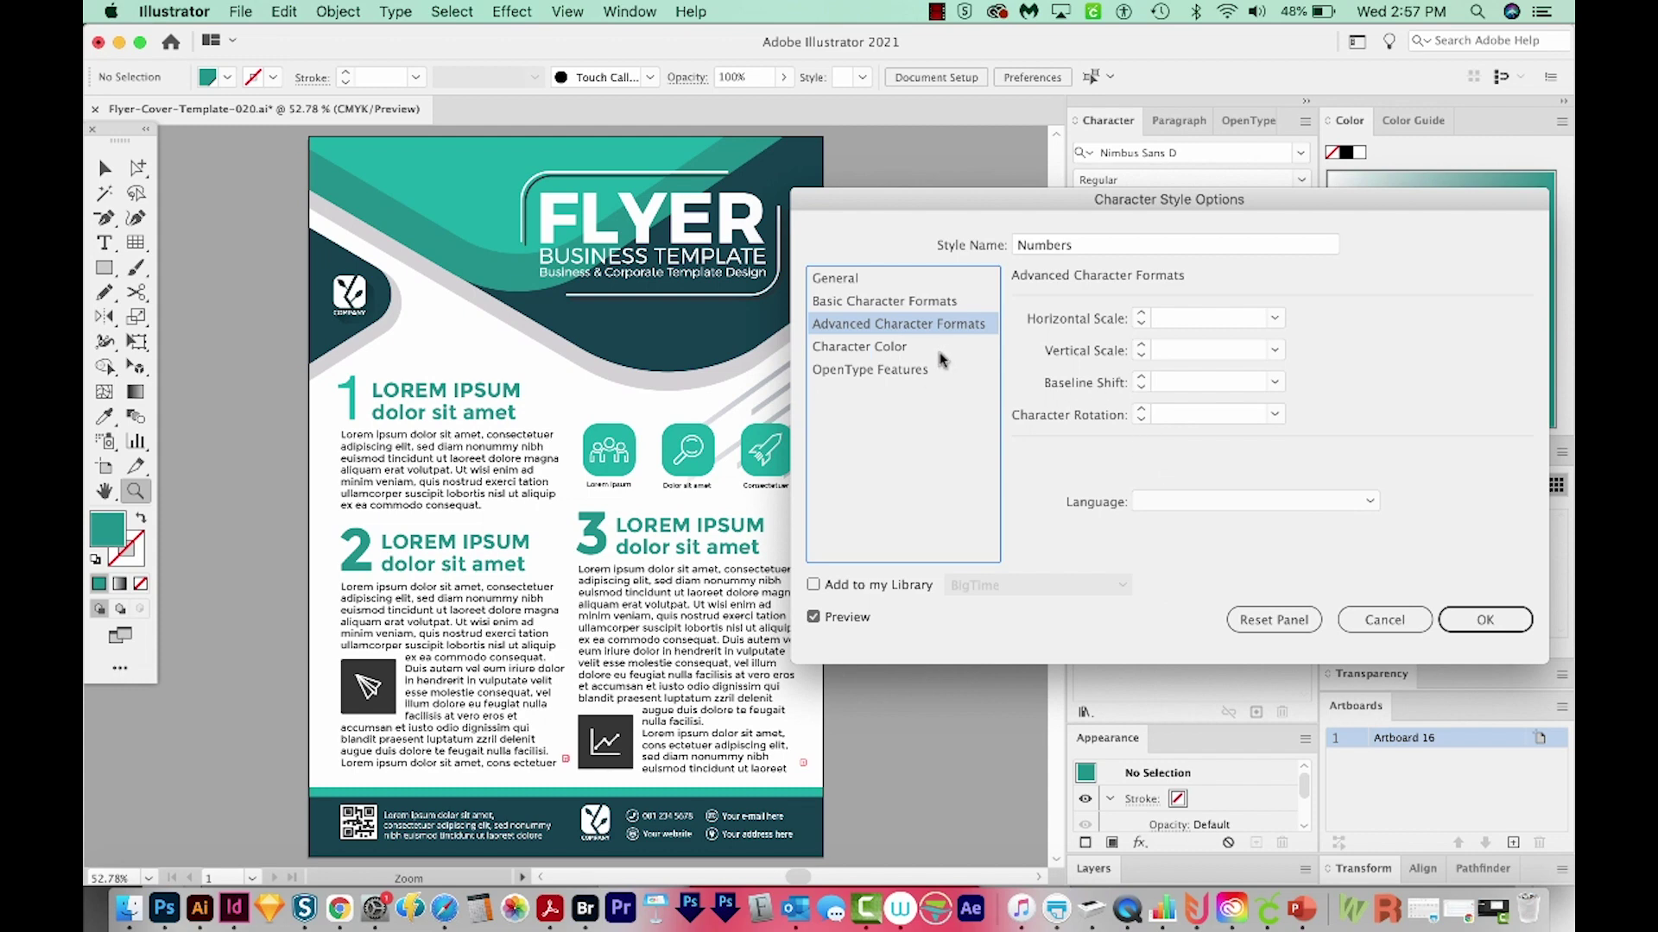
{"action": "left_click", "coordinate": [923, 368]}
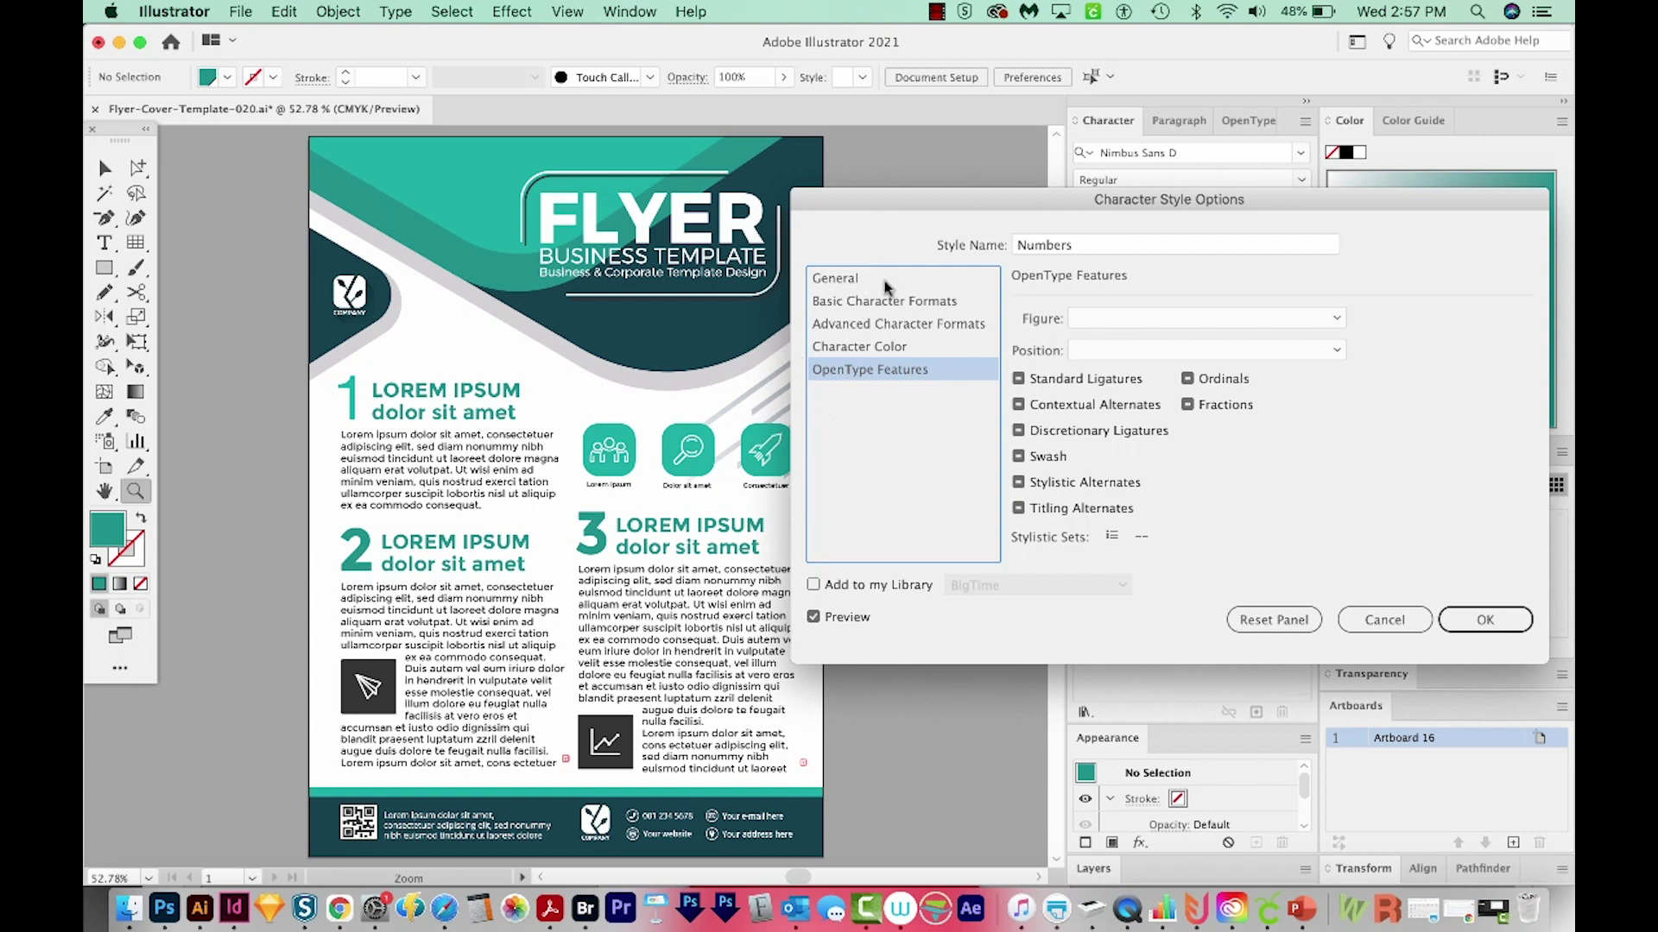
{"action": "left_click", "coordinate": [1486, 621]}
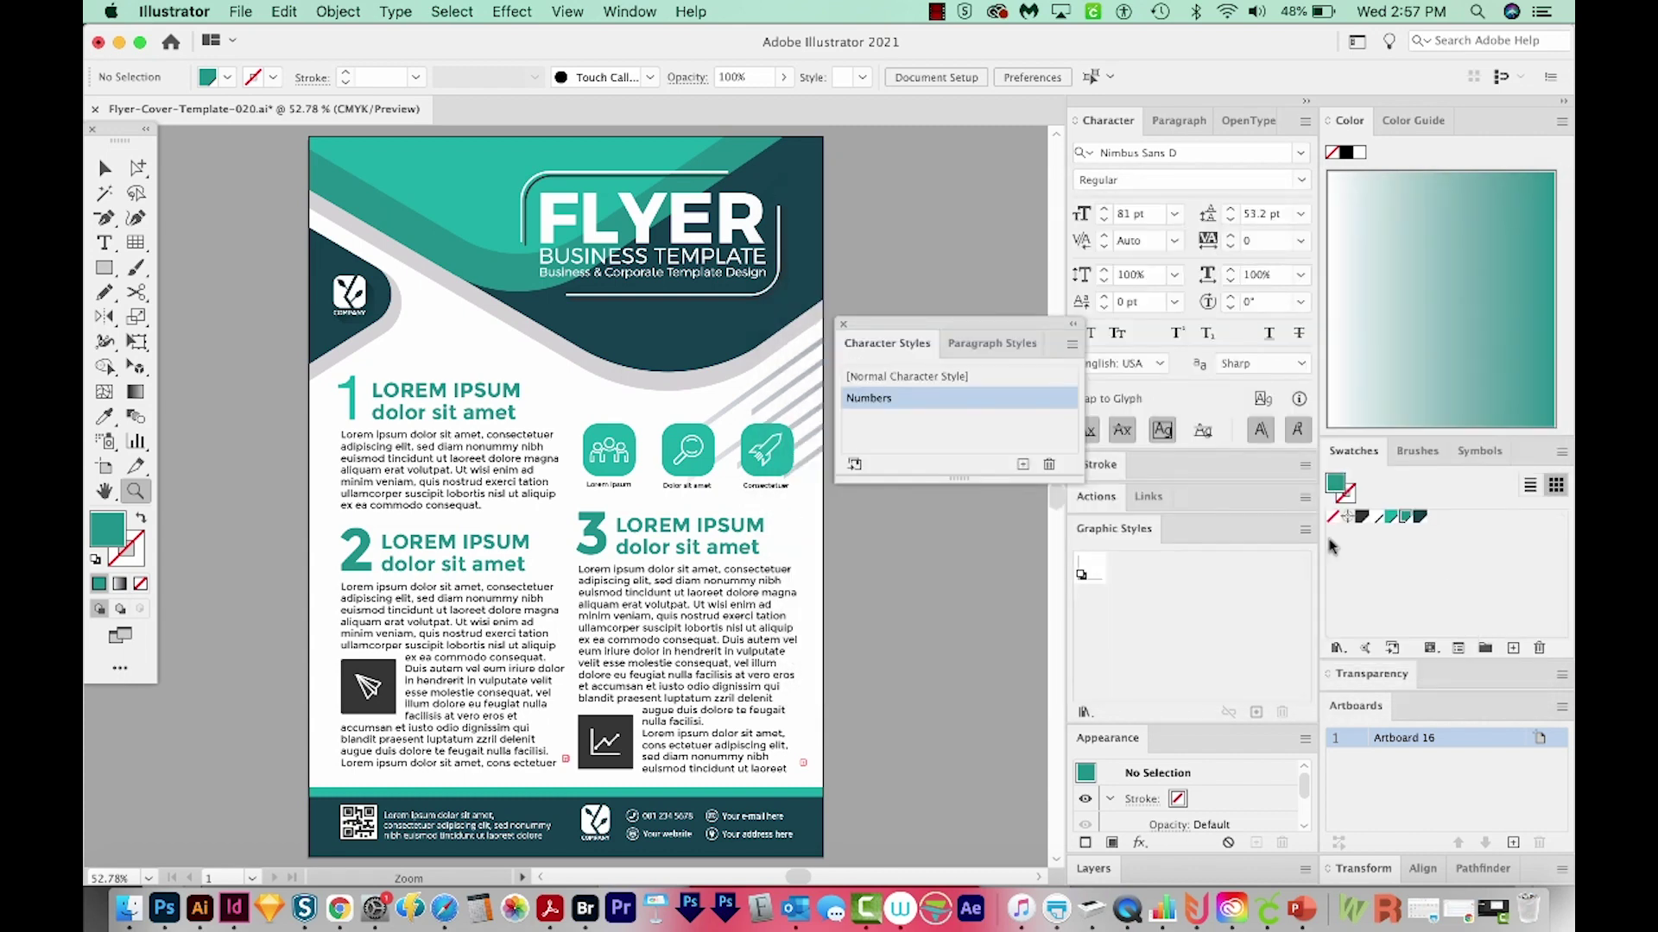
- Marquee-select the section 2 and 3 frames, apply Numbers, and deselect
{"action": "left_click", "coordinate": [105, 169]}
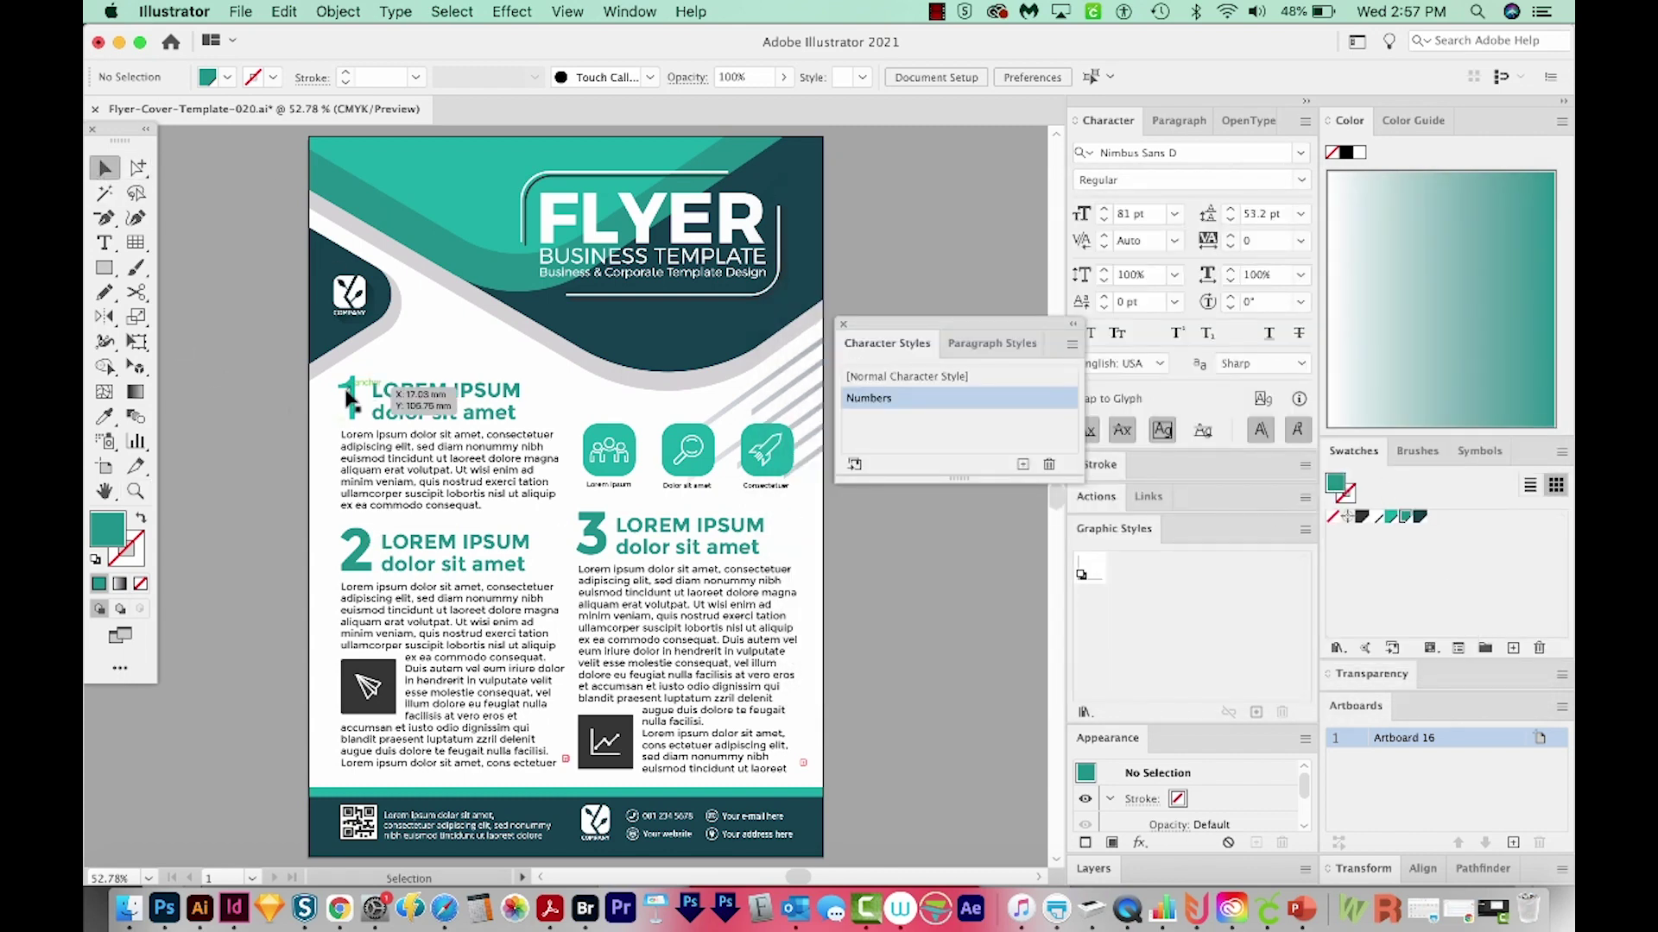
{"action": "left_click_drag", "start_coordinate": [389, 555], "coordinate": [609, 545]}
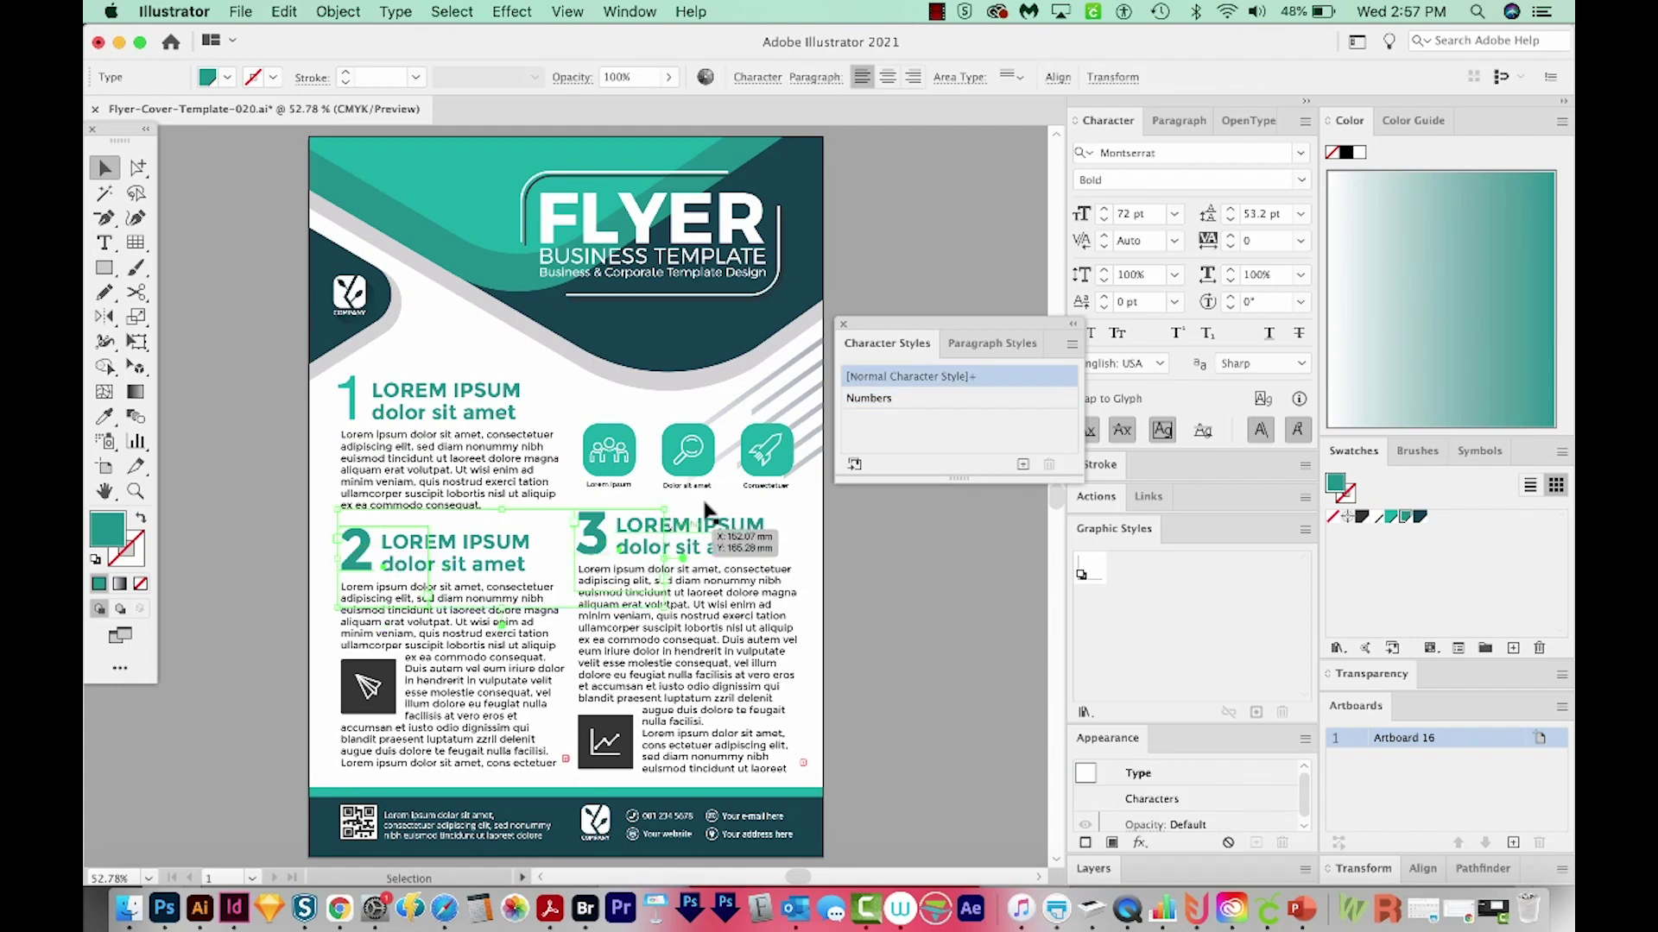
{"action": "left_click", "coordinate": [915, 407]}
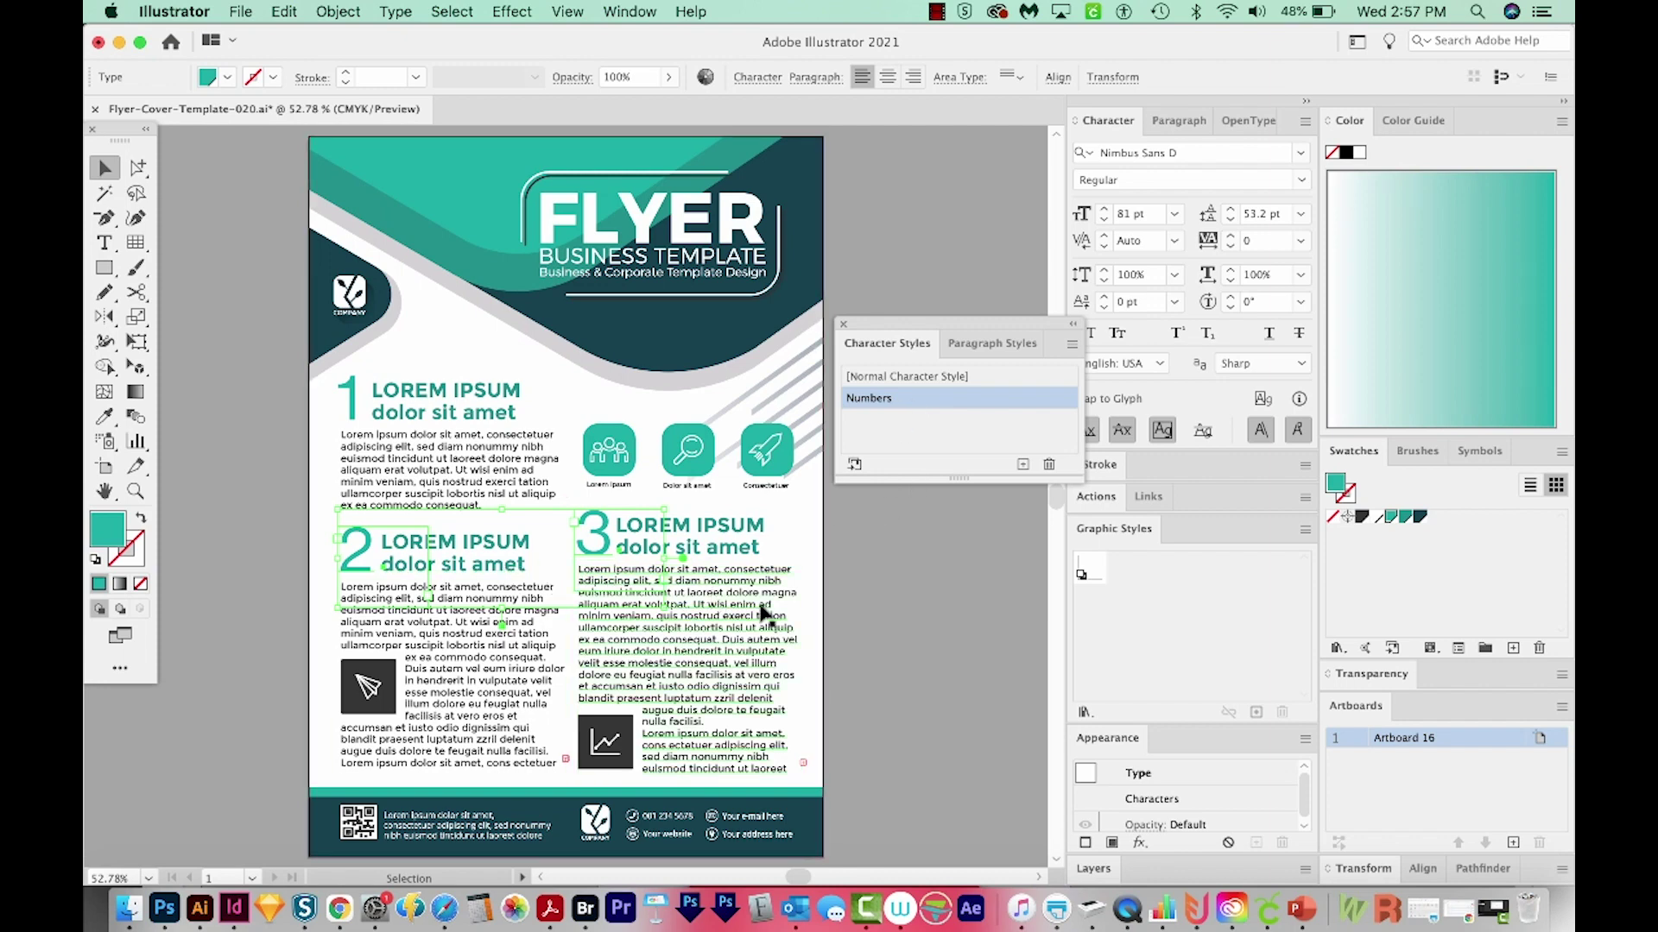
{"action": "key", "text": "super+shift+a"}
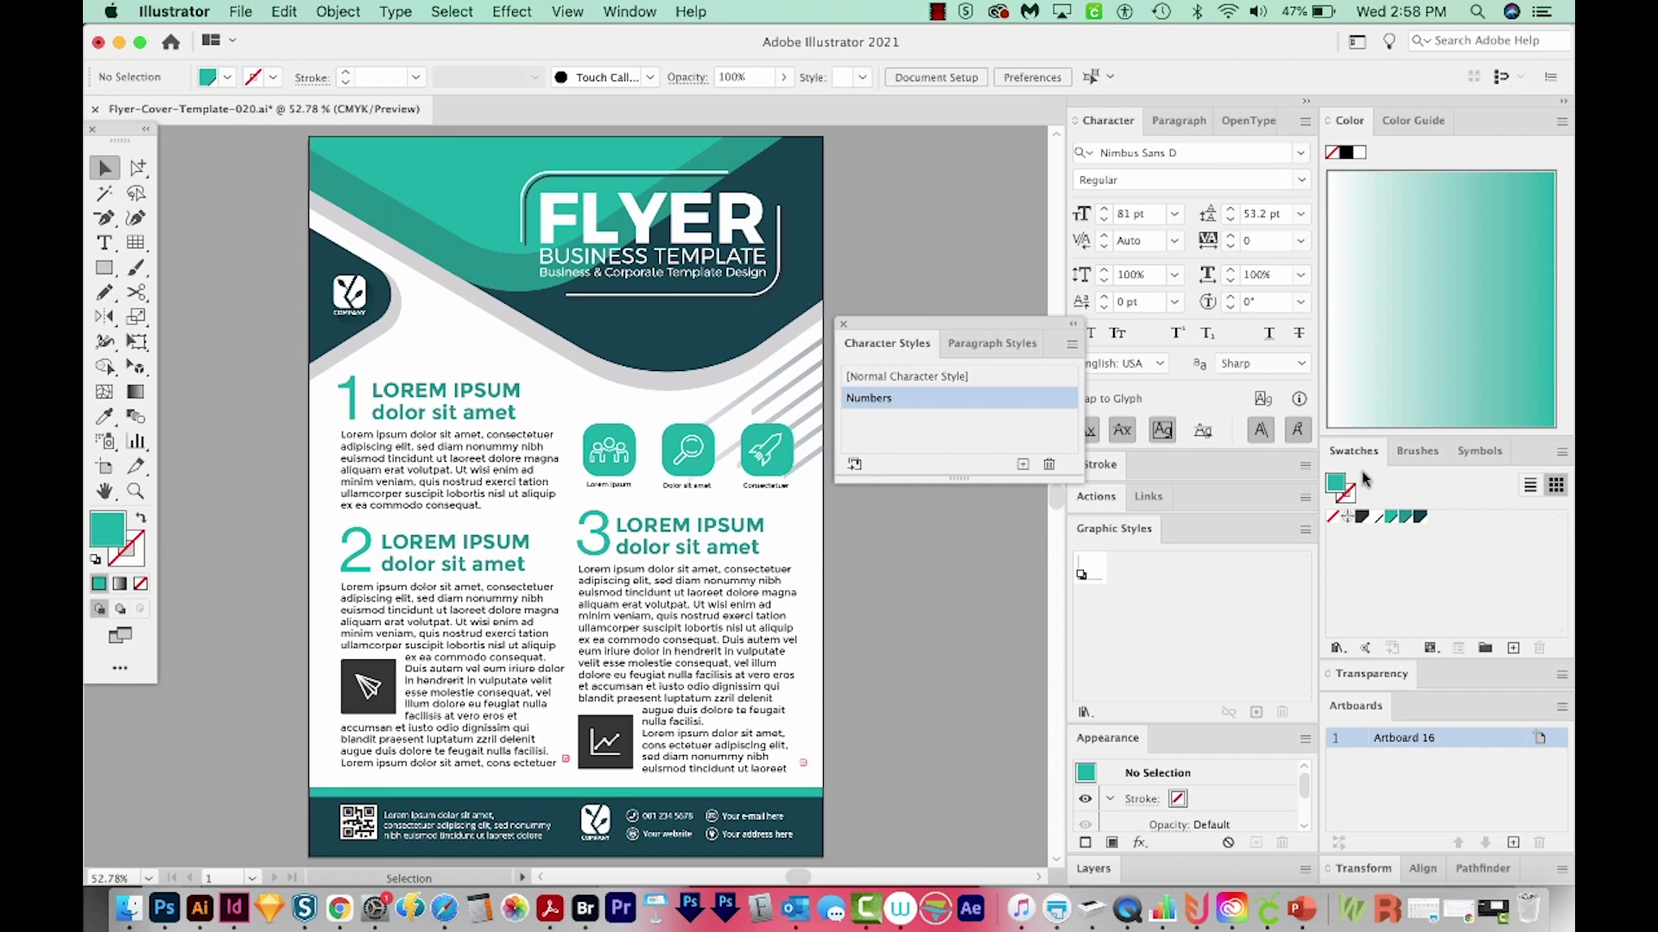
- Set the fill colour to bright orange f2930a
{"action": "double_click", "coordinate": [108, 537]}
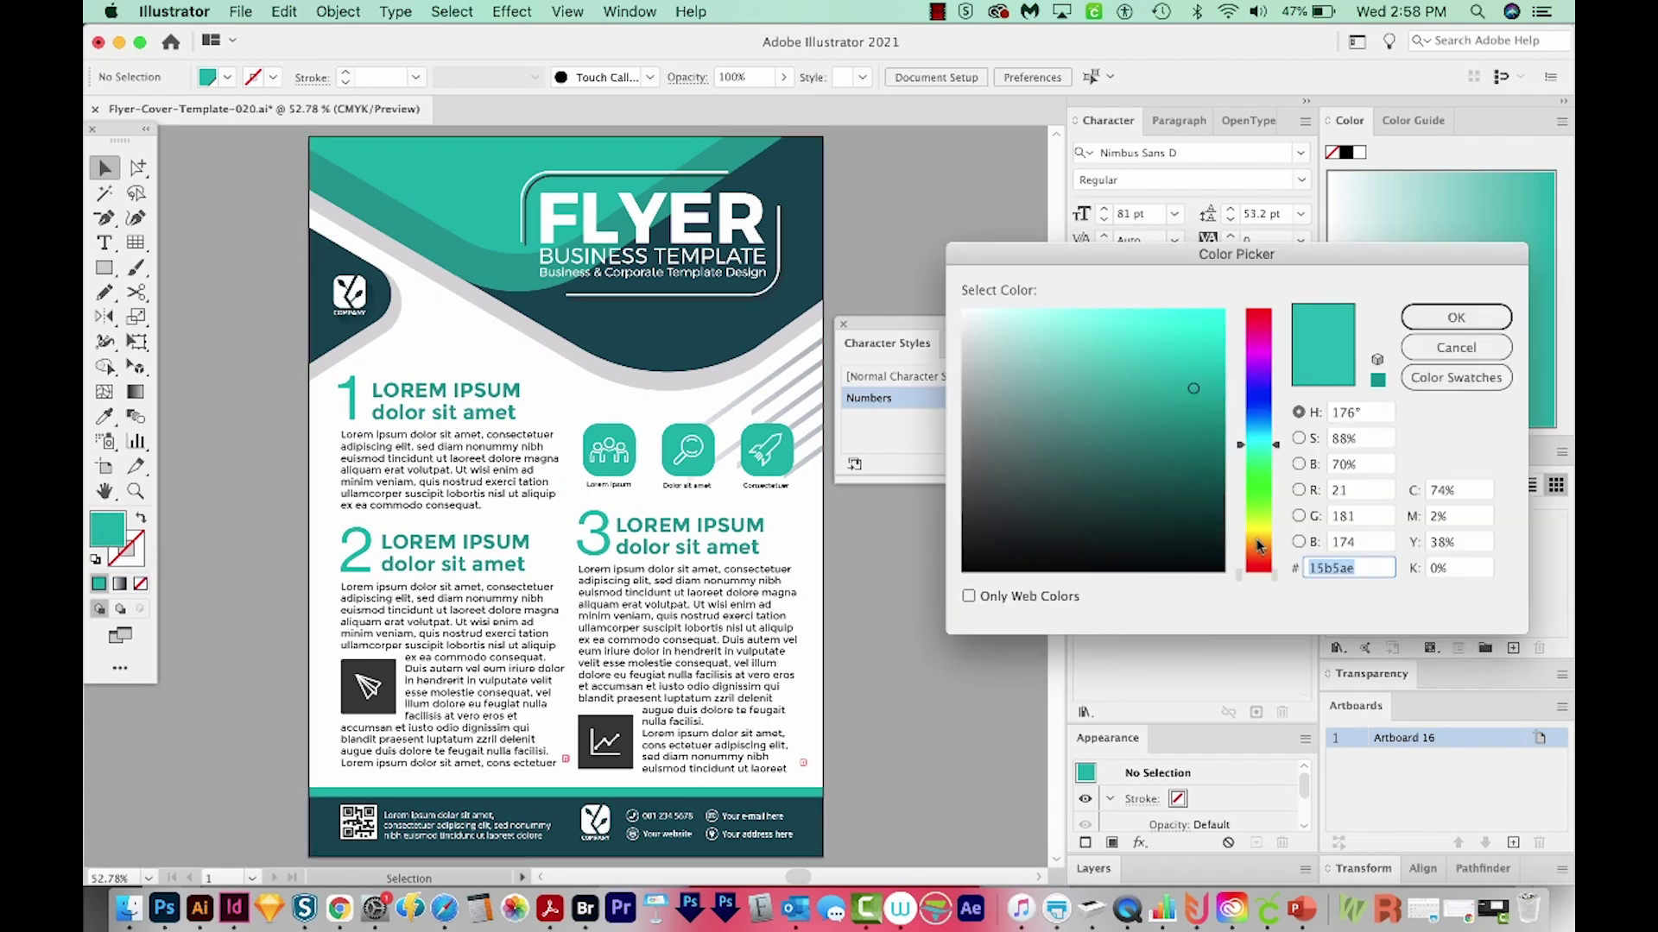
{"action": "left_click_drag", "start_coordinate": [1259, 547], "coordinate": [1281, 549]}
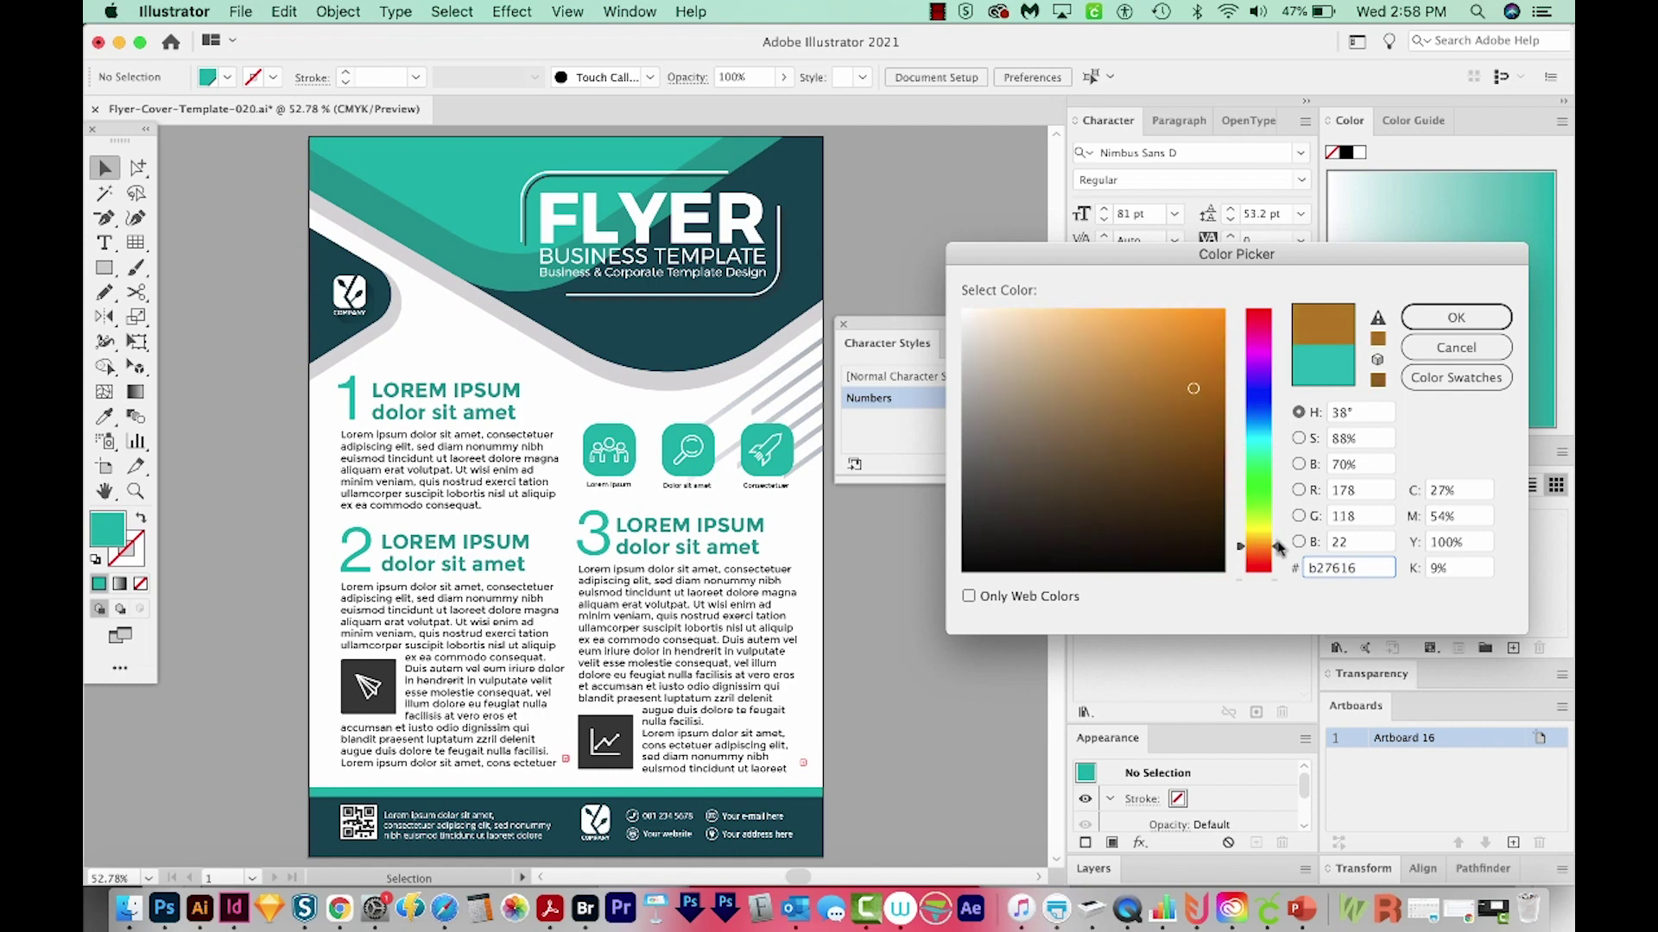
{"action": "left_click", "coordinate": [1213, 321]}
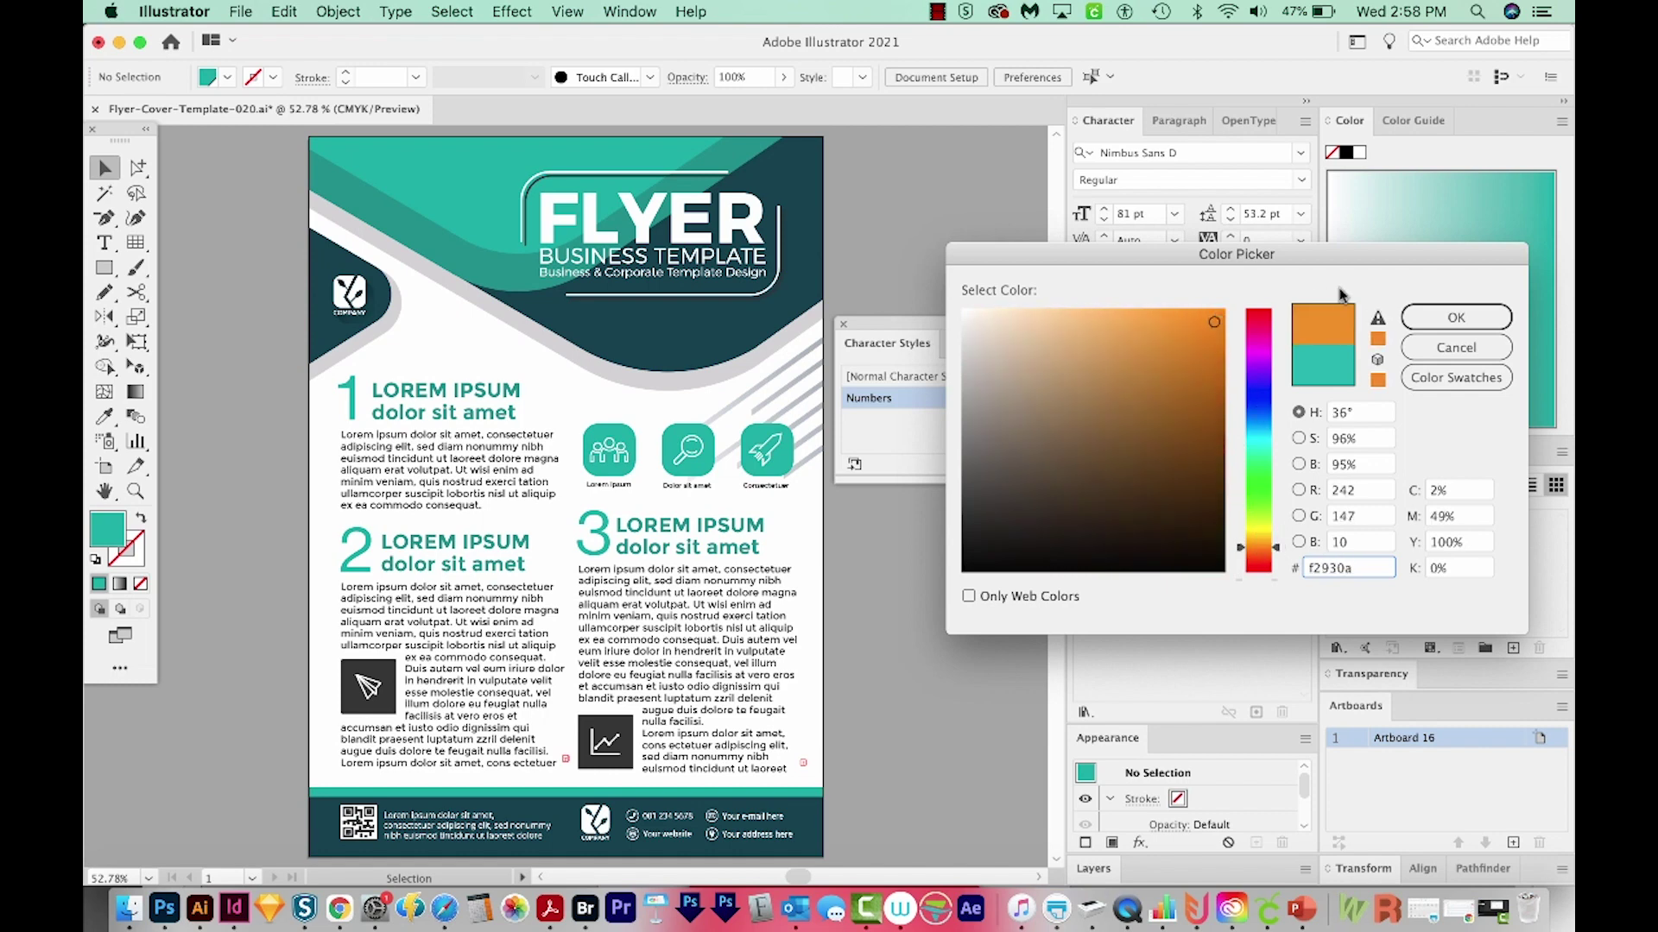
{"action": "left_click", "coordinate": [1456, 318]}
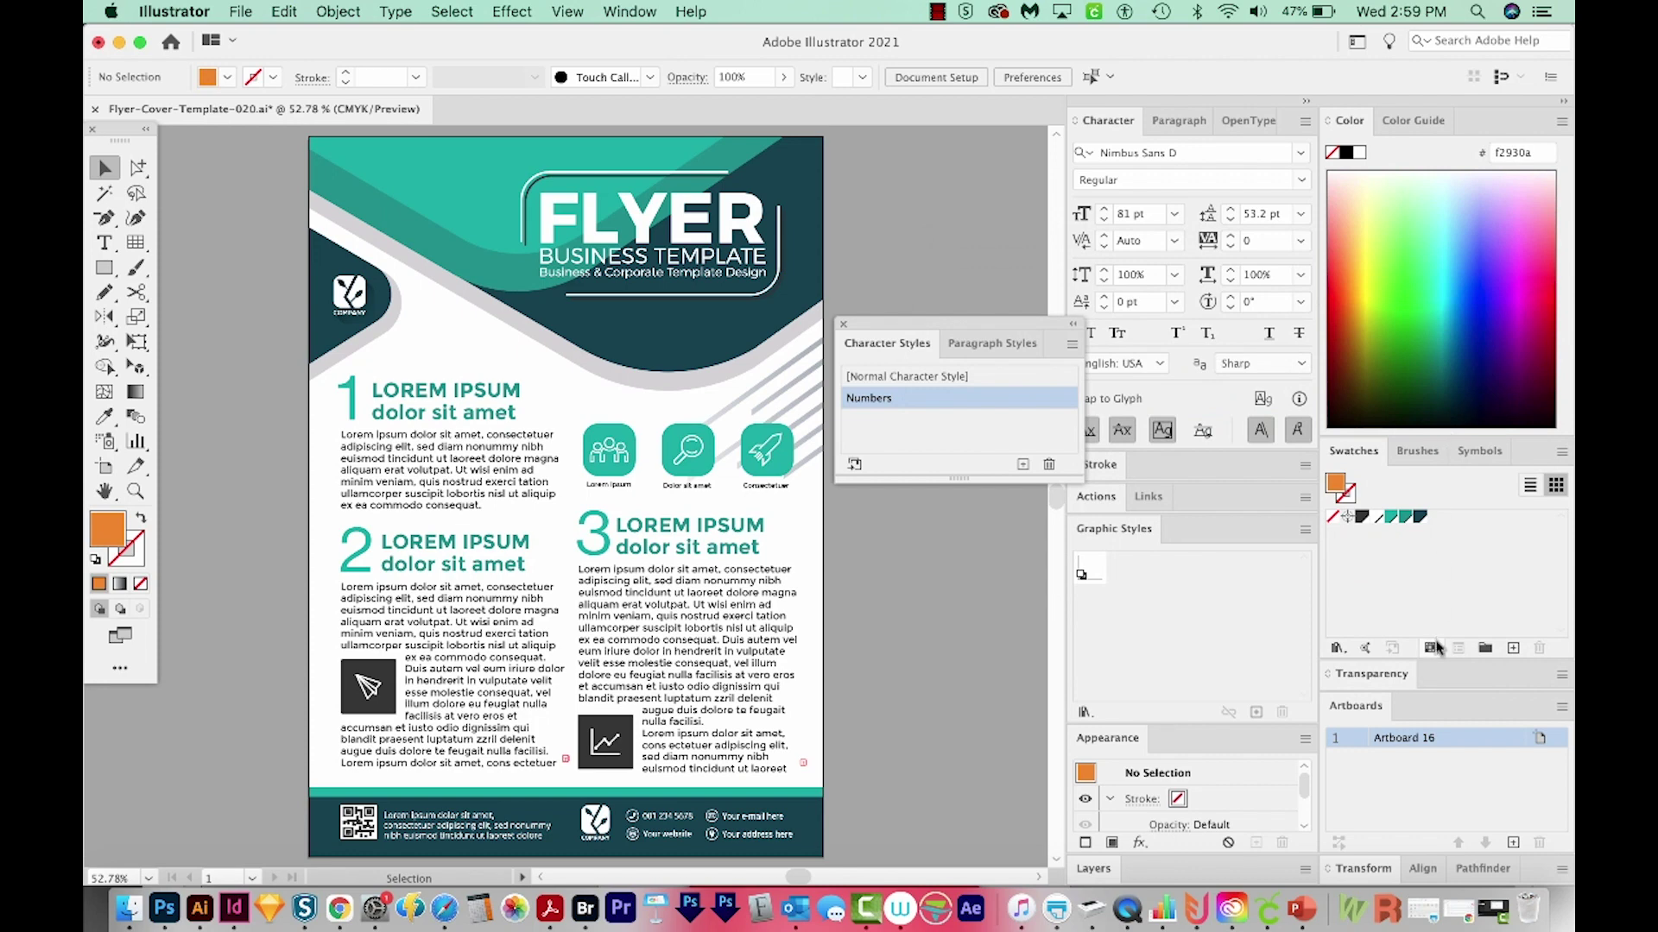
- Save the orange as a new global swatch, C=2 M=49 Y=100 K=0
{"action": "left_click", "coordinate": [1513, 651]}
{"action": "left_click", "coordinate": [319, 483]}
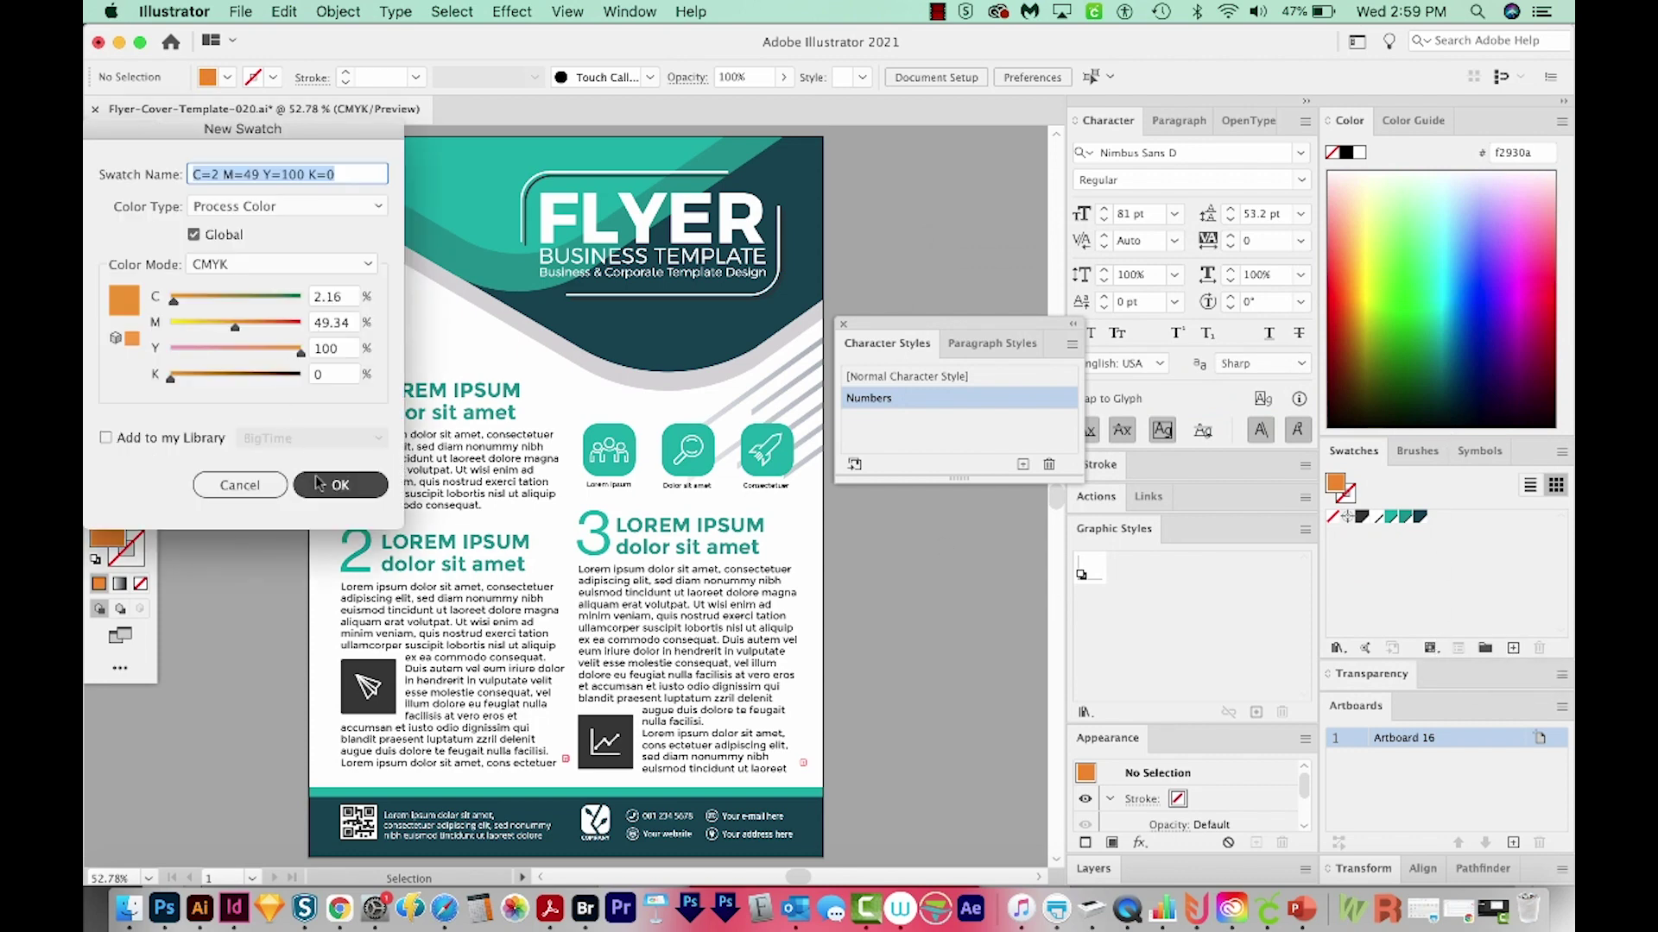
{"action": "left_click", "coordinate": [324, 484]}
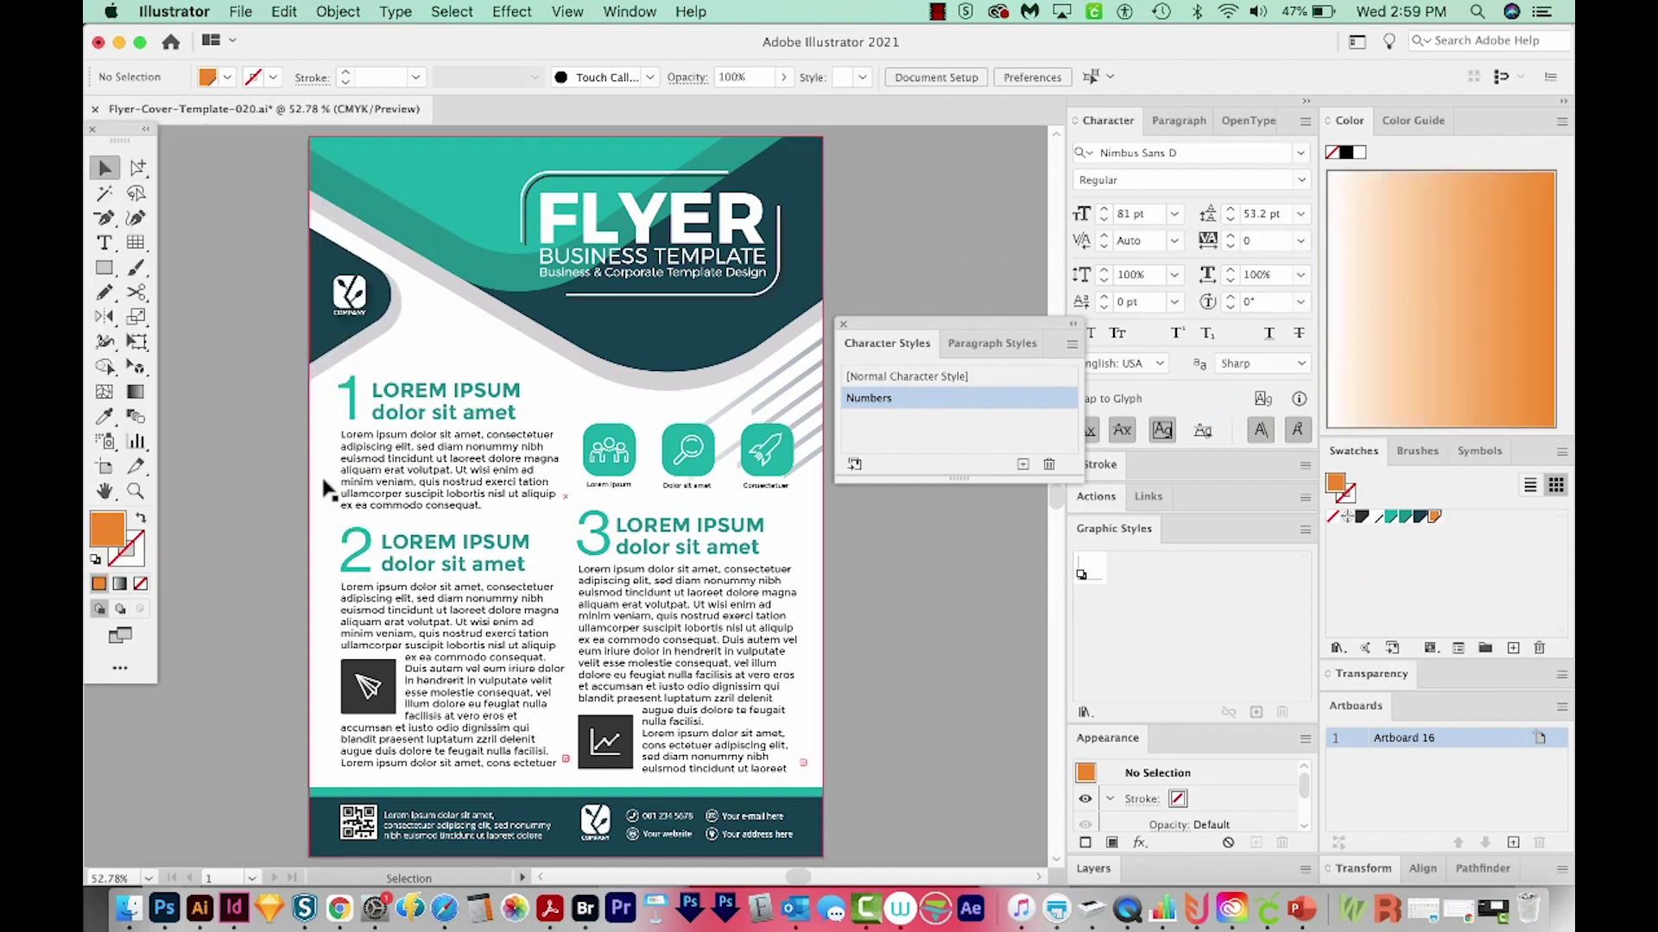
- Change the Numbers style to Arial Bold at a slightly smaller size
{"action": "double_click", "coordinate": [926, 406]}
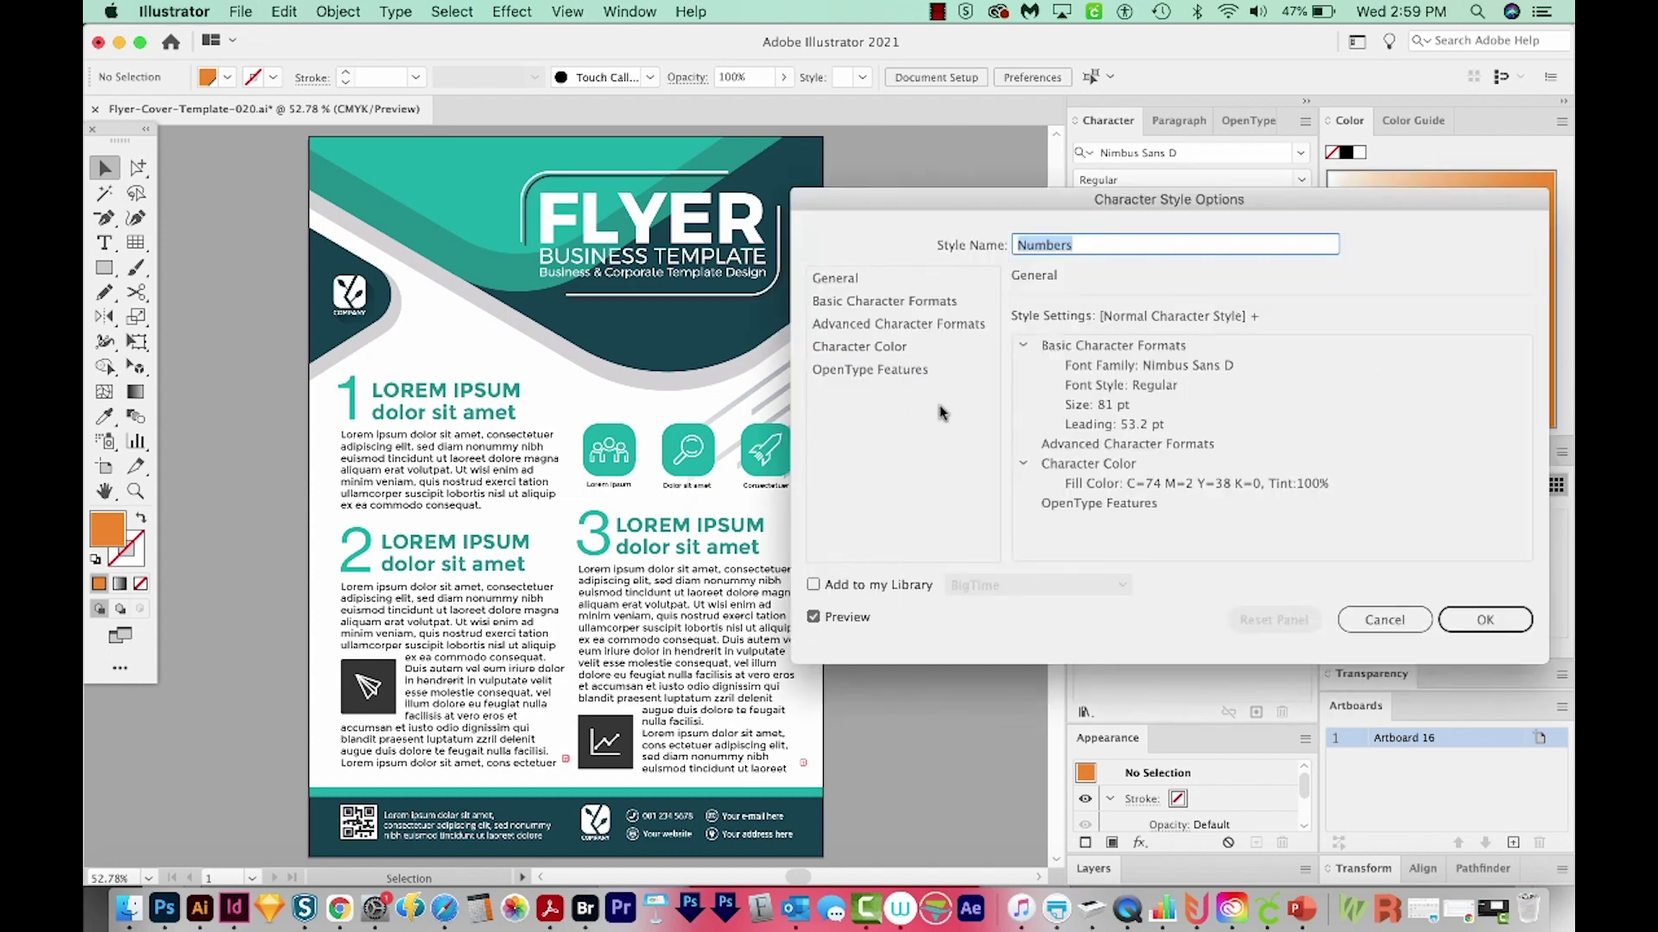
{"action": "left_click", "coordinate": [862, 303]}
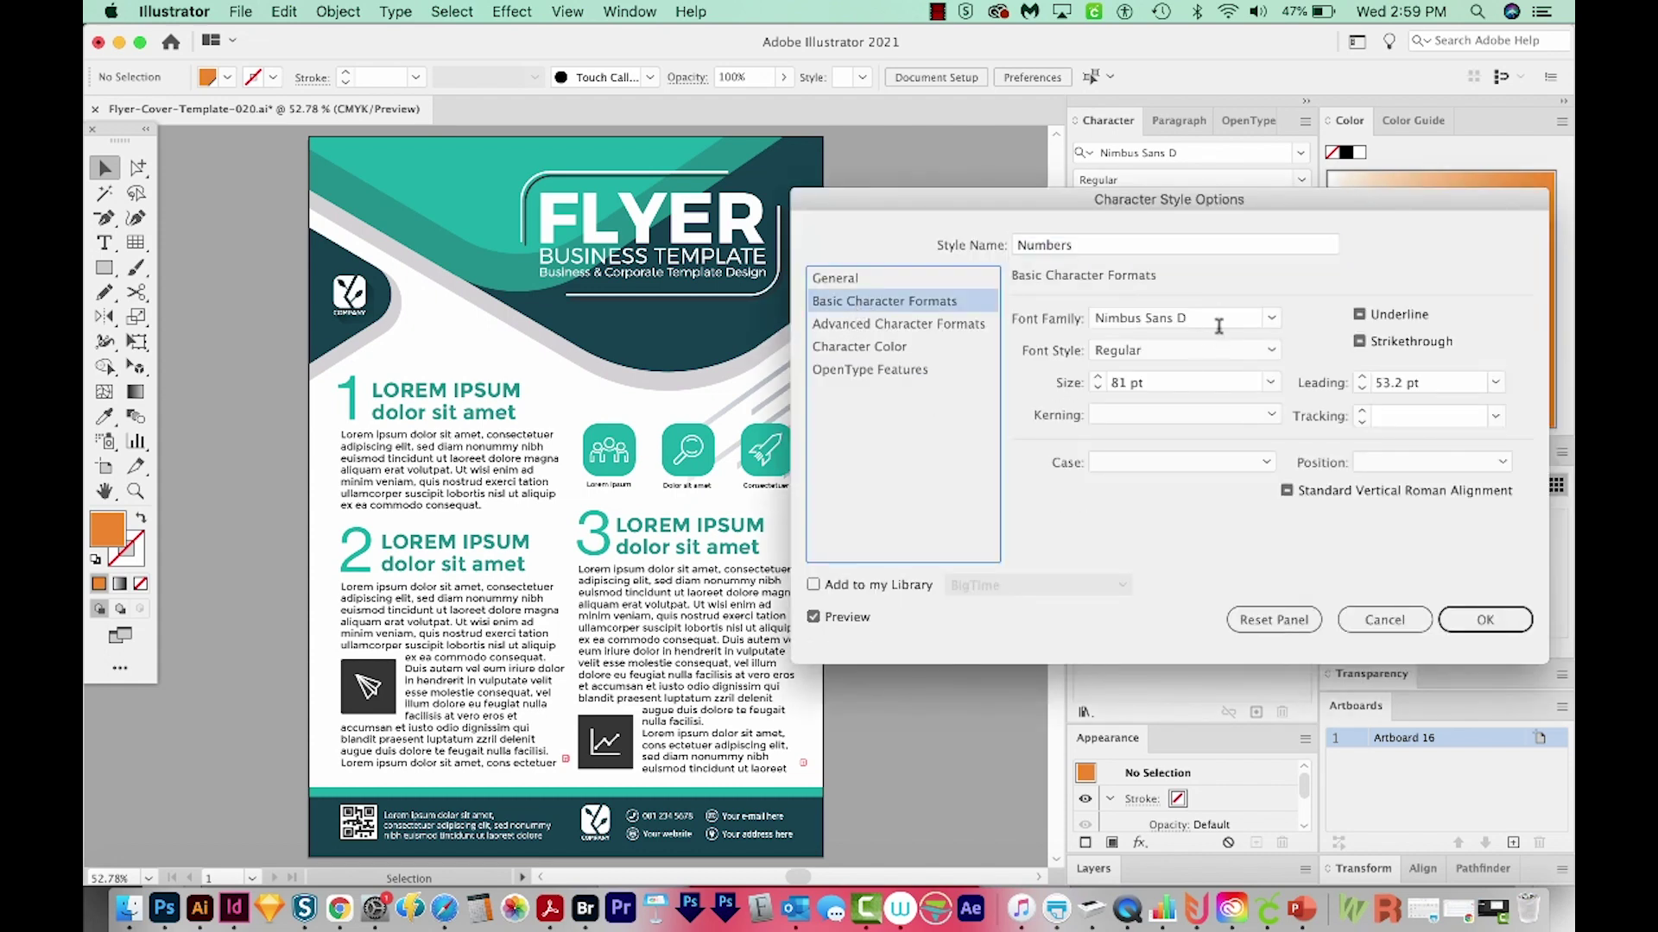
{"action": "left_click", "coordinate": [1211, 317]}
{"action": "type", "text": "Arial"}
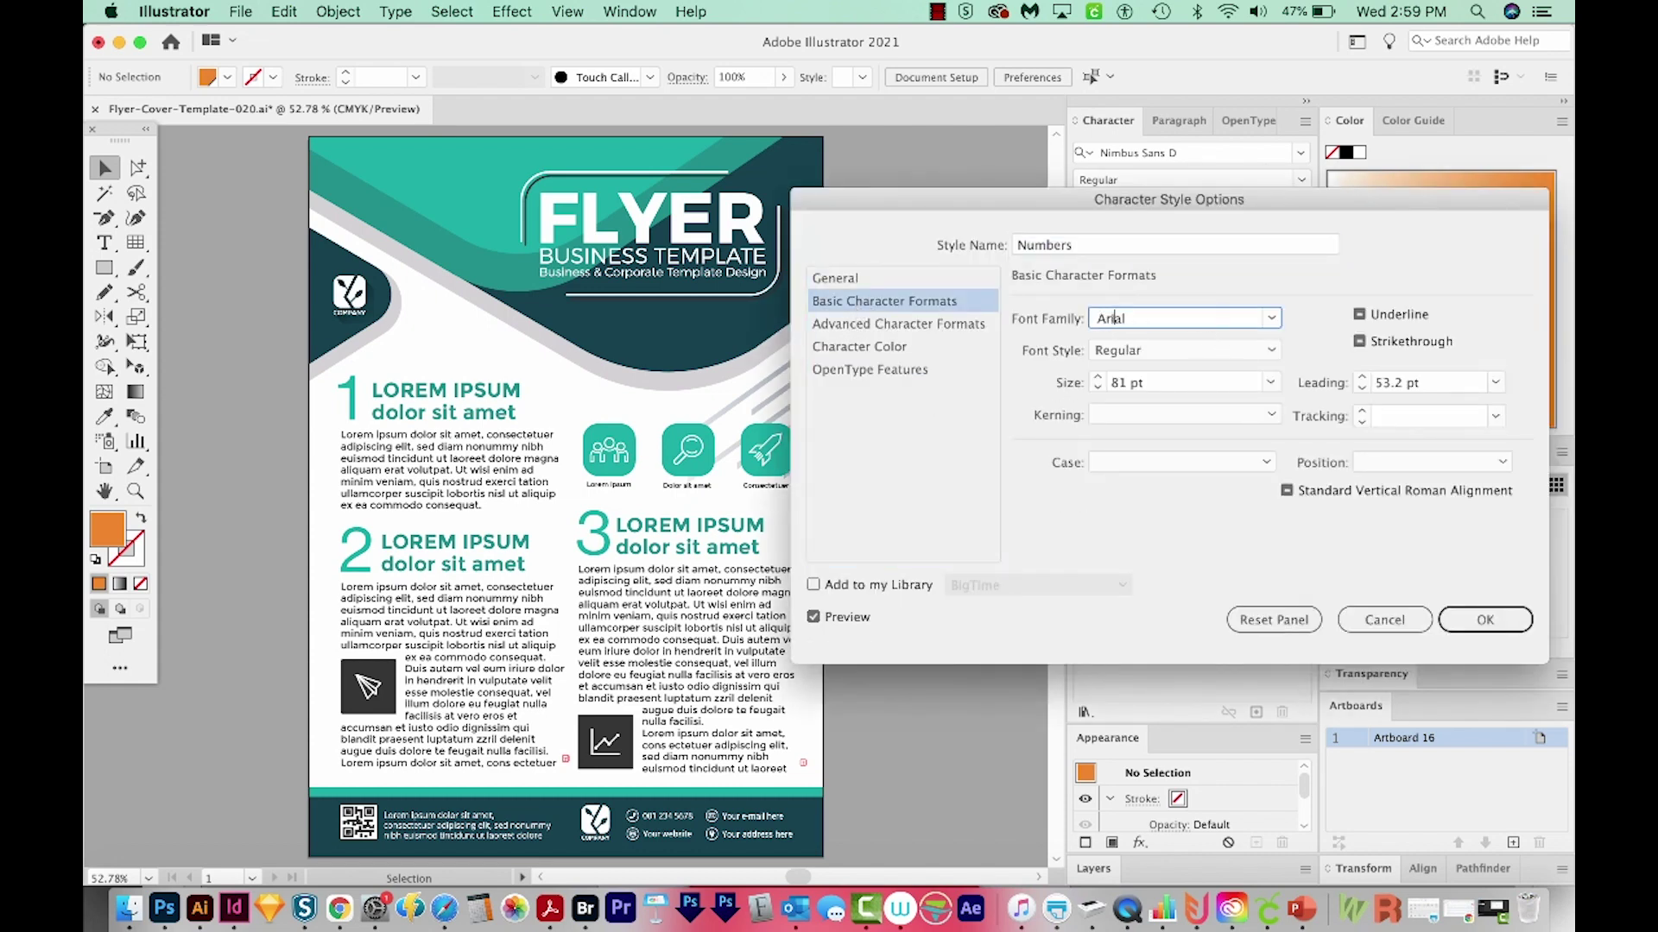
{"action": "left_click", "coordinate": [1215, 361]}
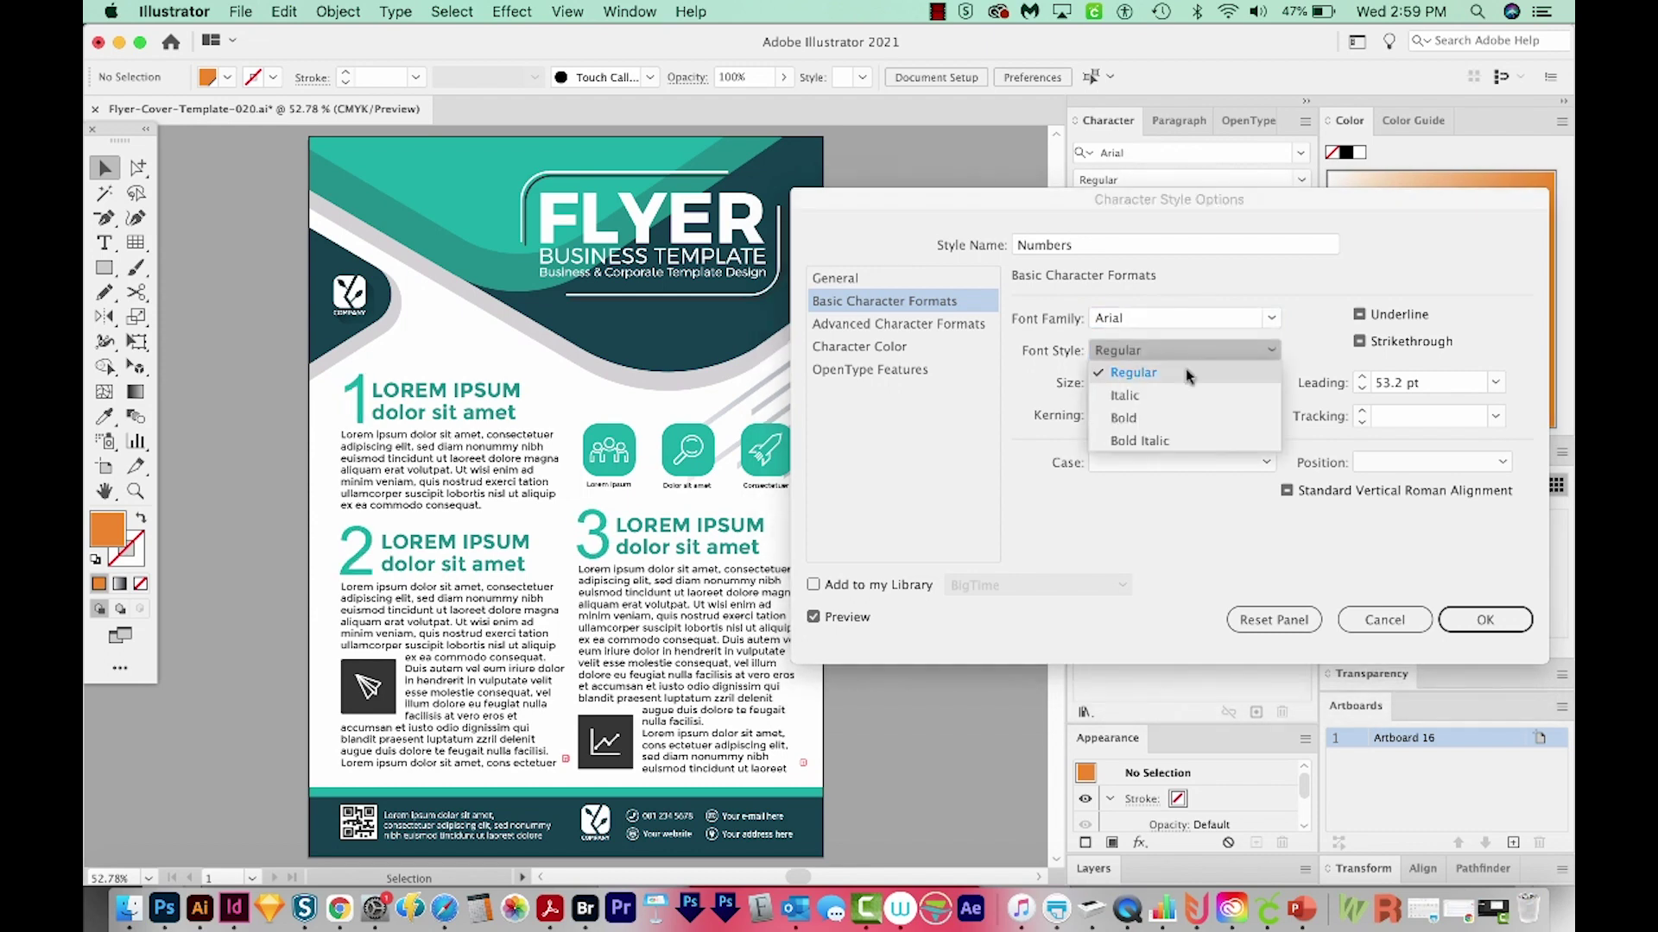
{"action": "left_click", "coordinate": [1157, 419]}
{"action": "key", "text": "Tab"}
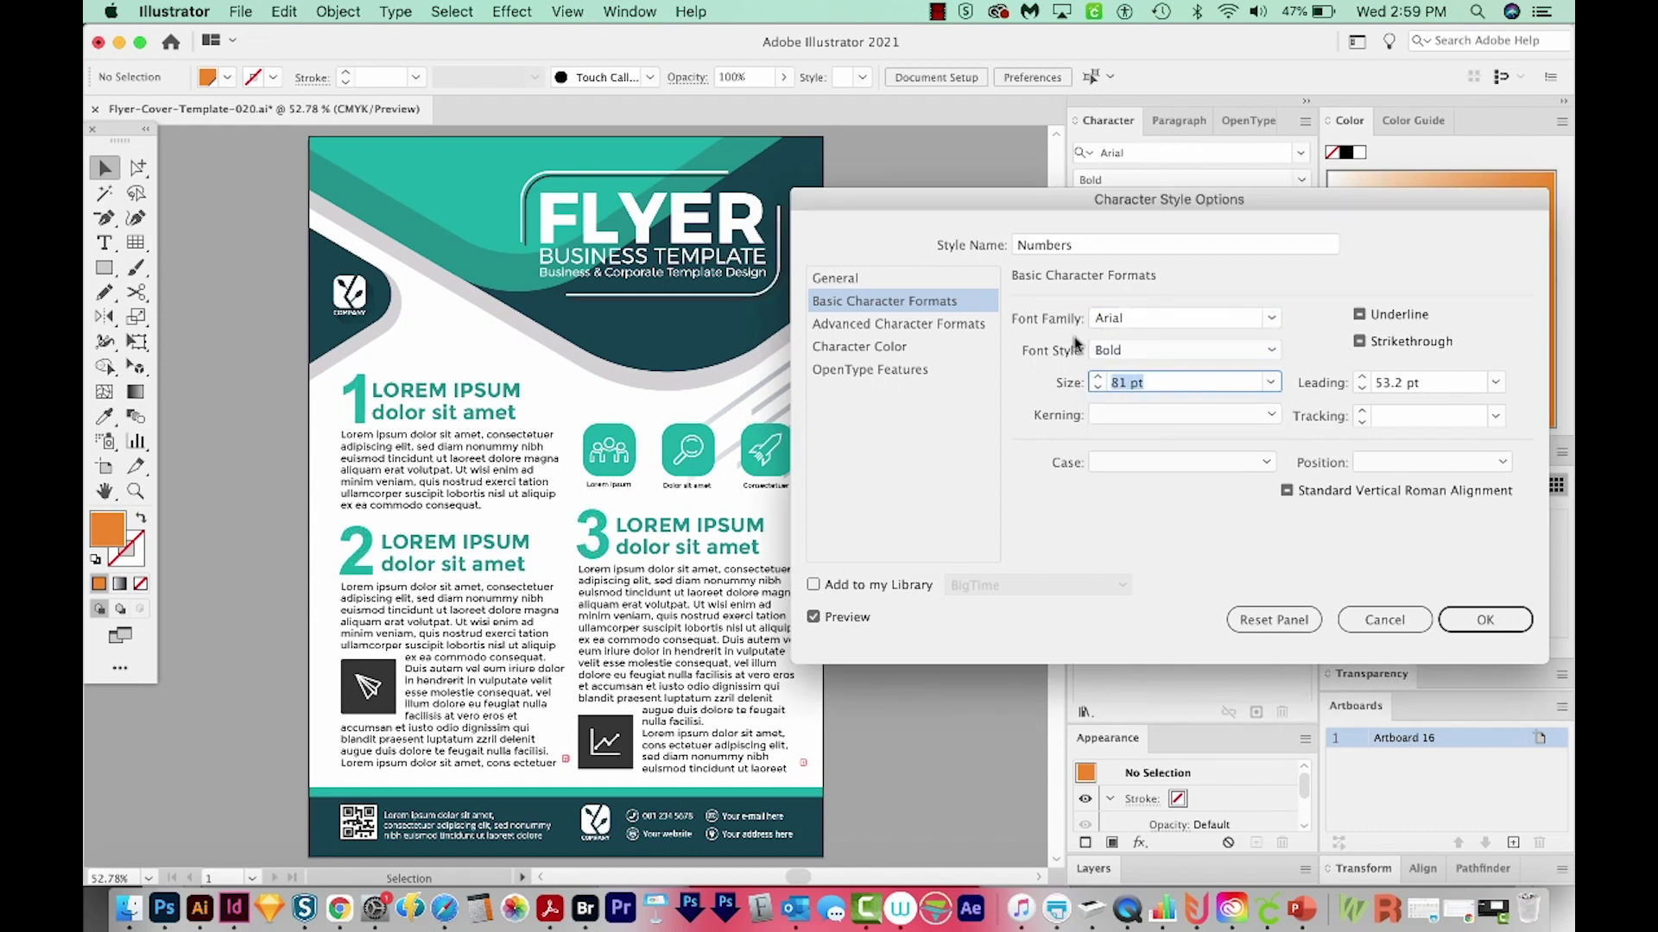
{"action": "key", "text": "Down"}
{"action": "key", "text": "Down"}
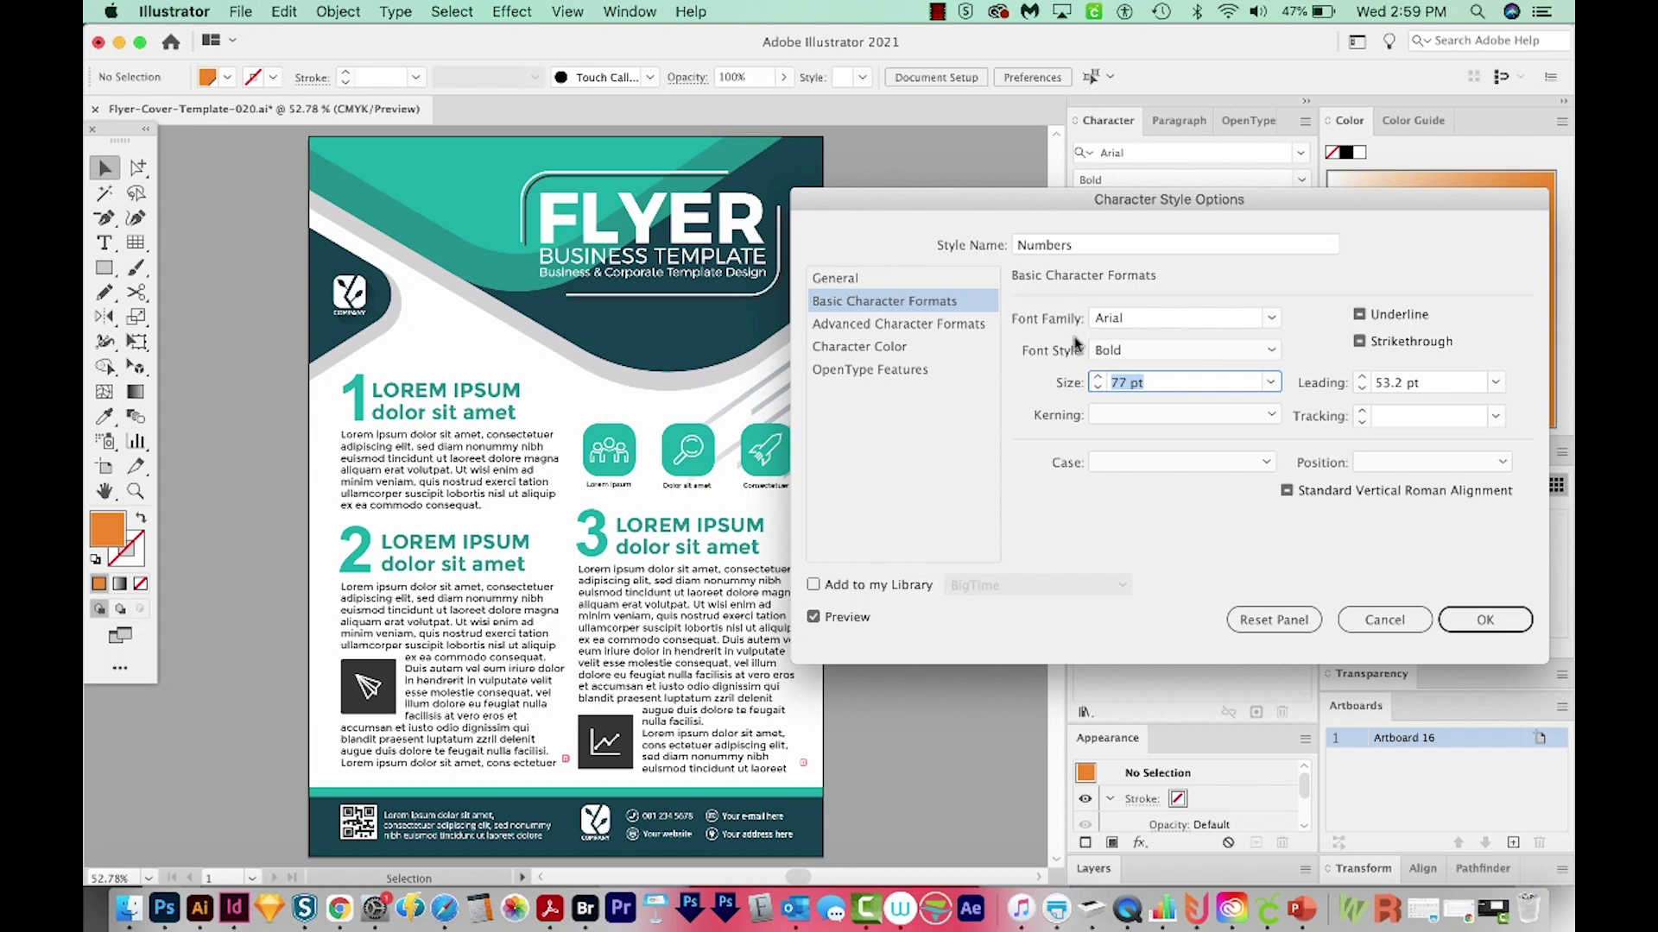
- Give the Numbers style the new orange swatch and confirm the changes
{"action": "left_click", "coordinate": [903, 348]}
{"action": "left_click", "coordinate": [1176, 457]}
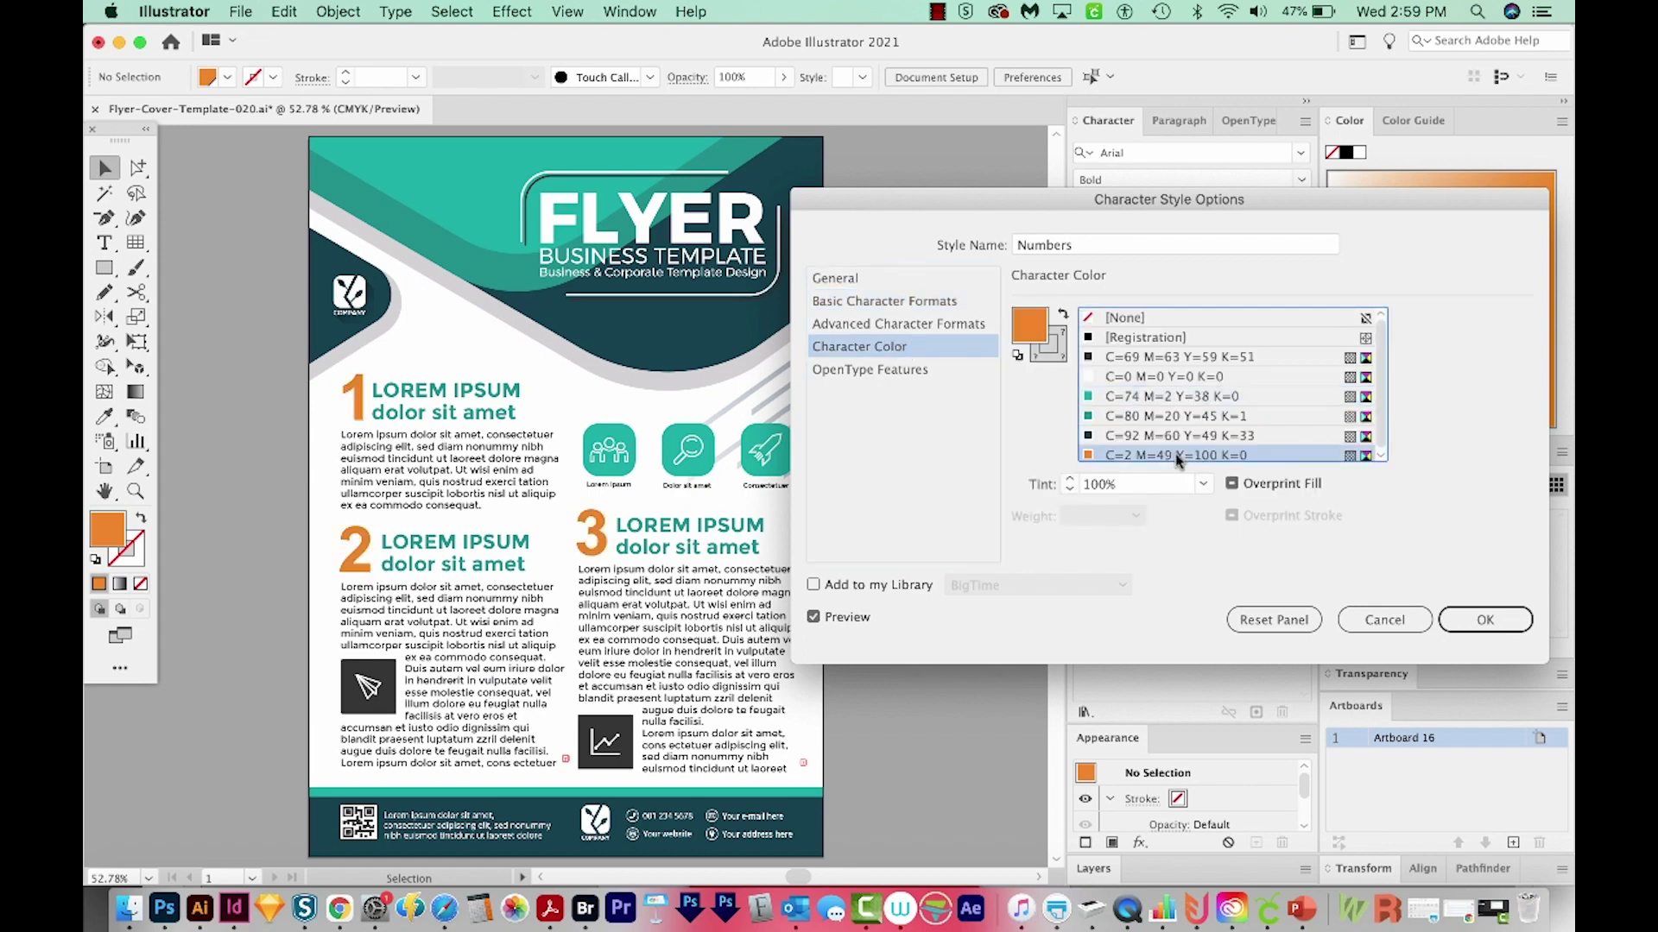
{"action": "left_click", "coordinate": [1485, 620]}
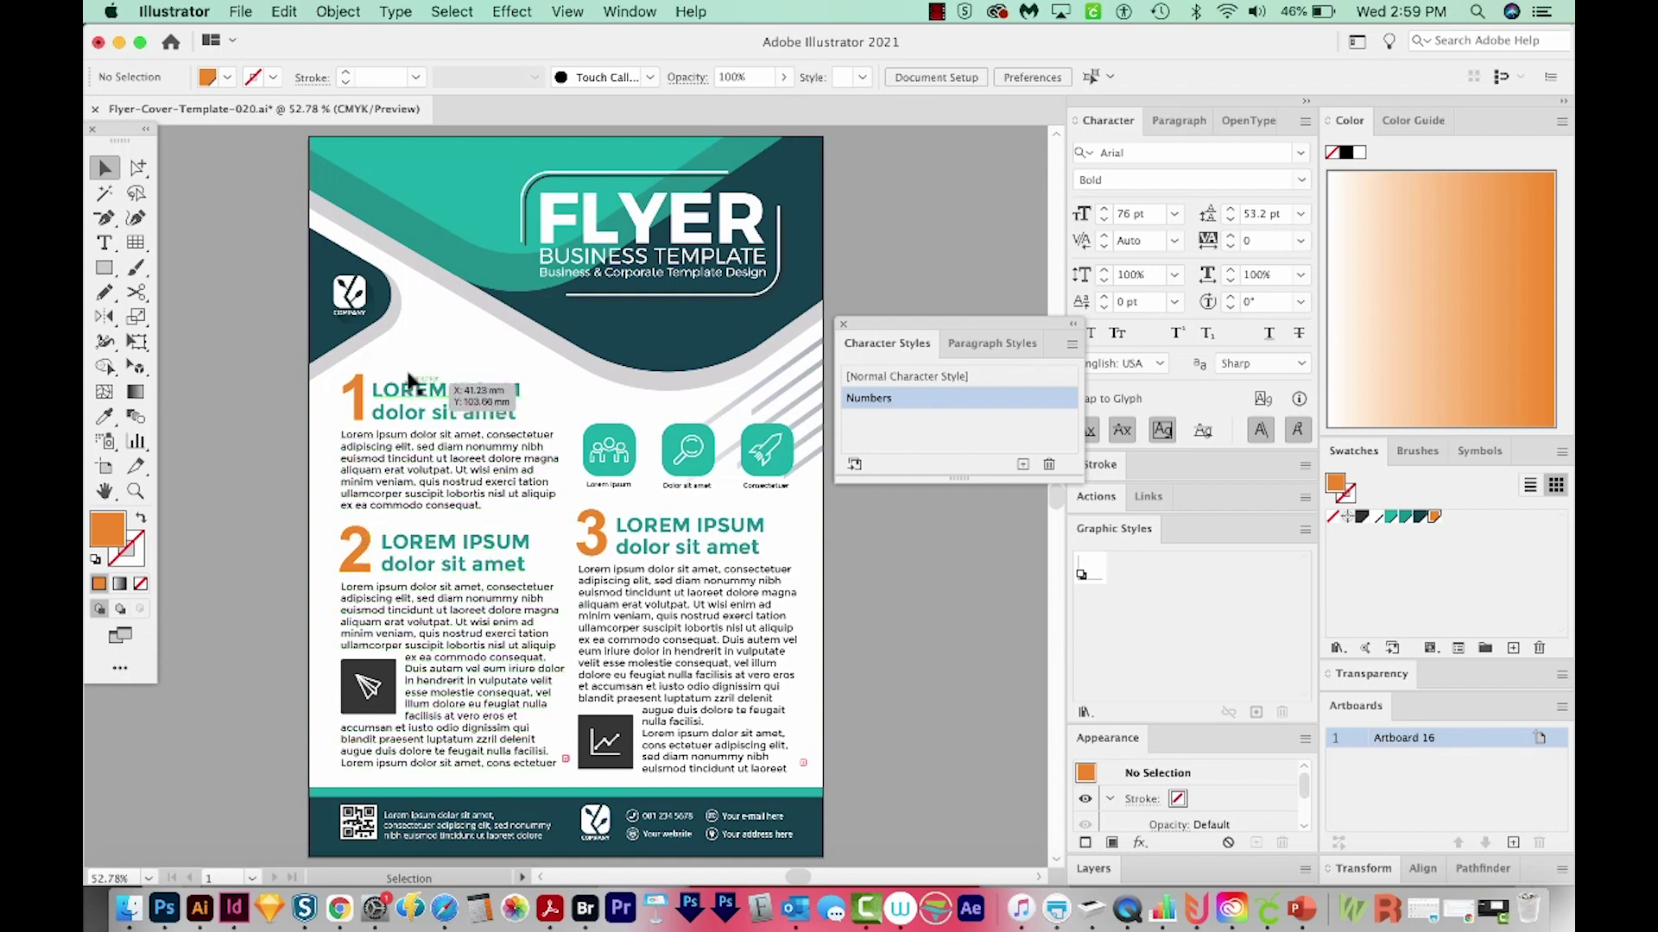
{"action": "left_click", "coordinate": [423, 398]}
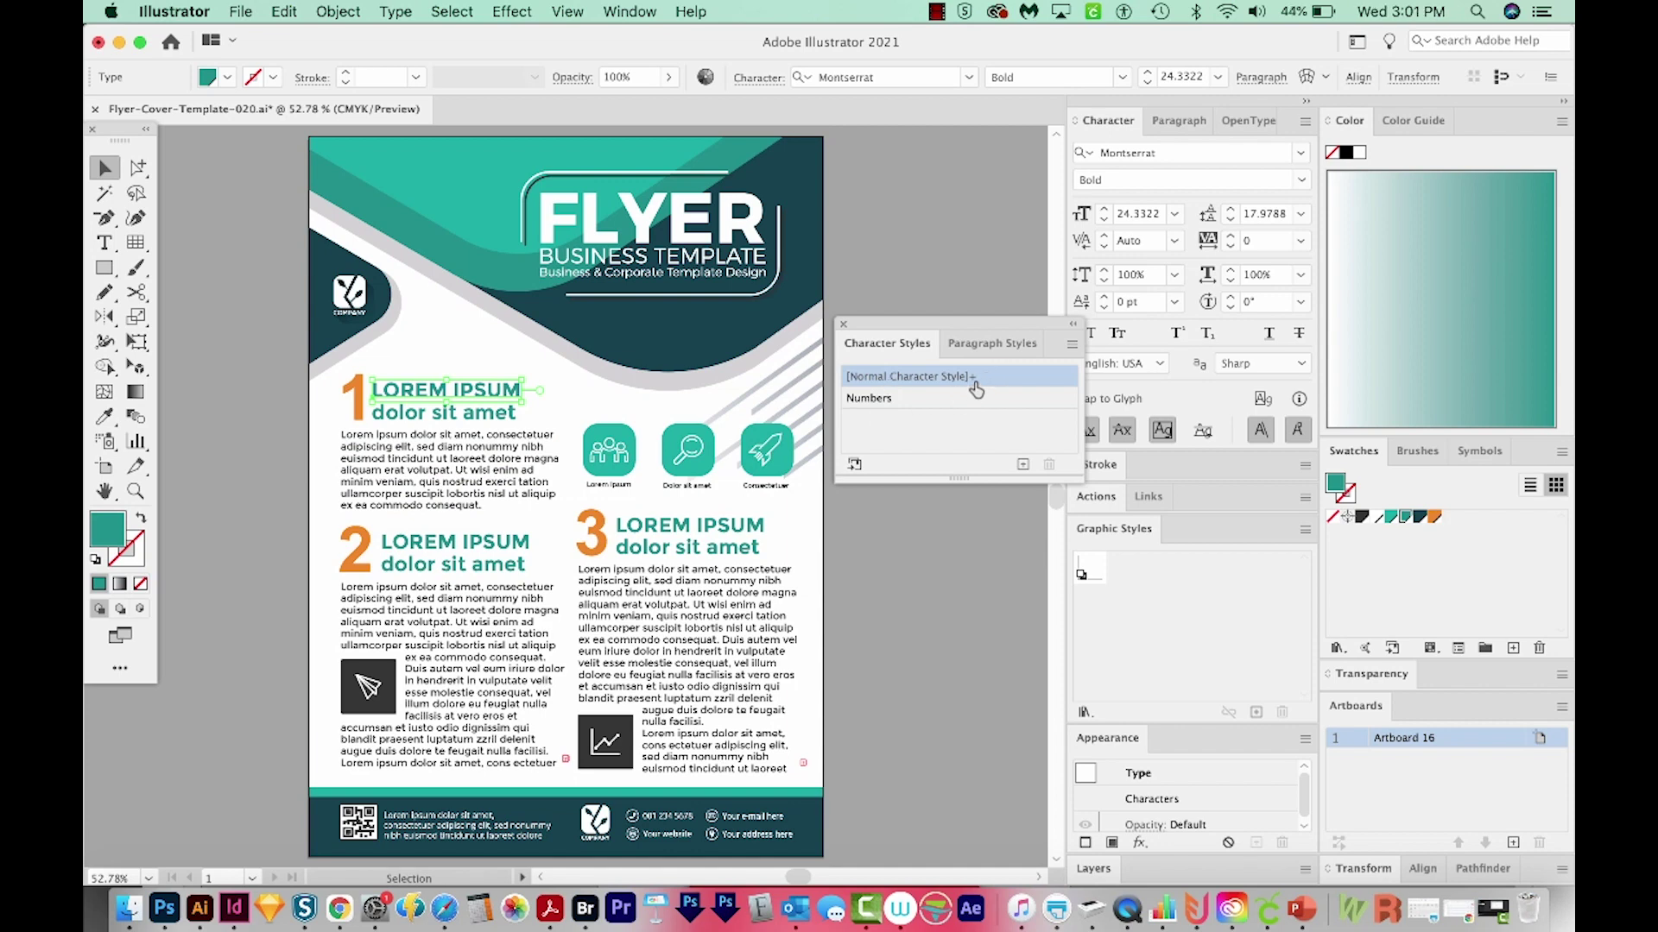
{"action": "left_click", "coordinate": [1073, 346]}
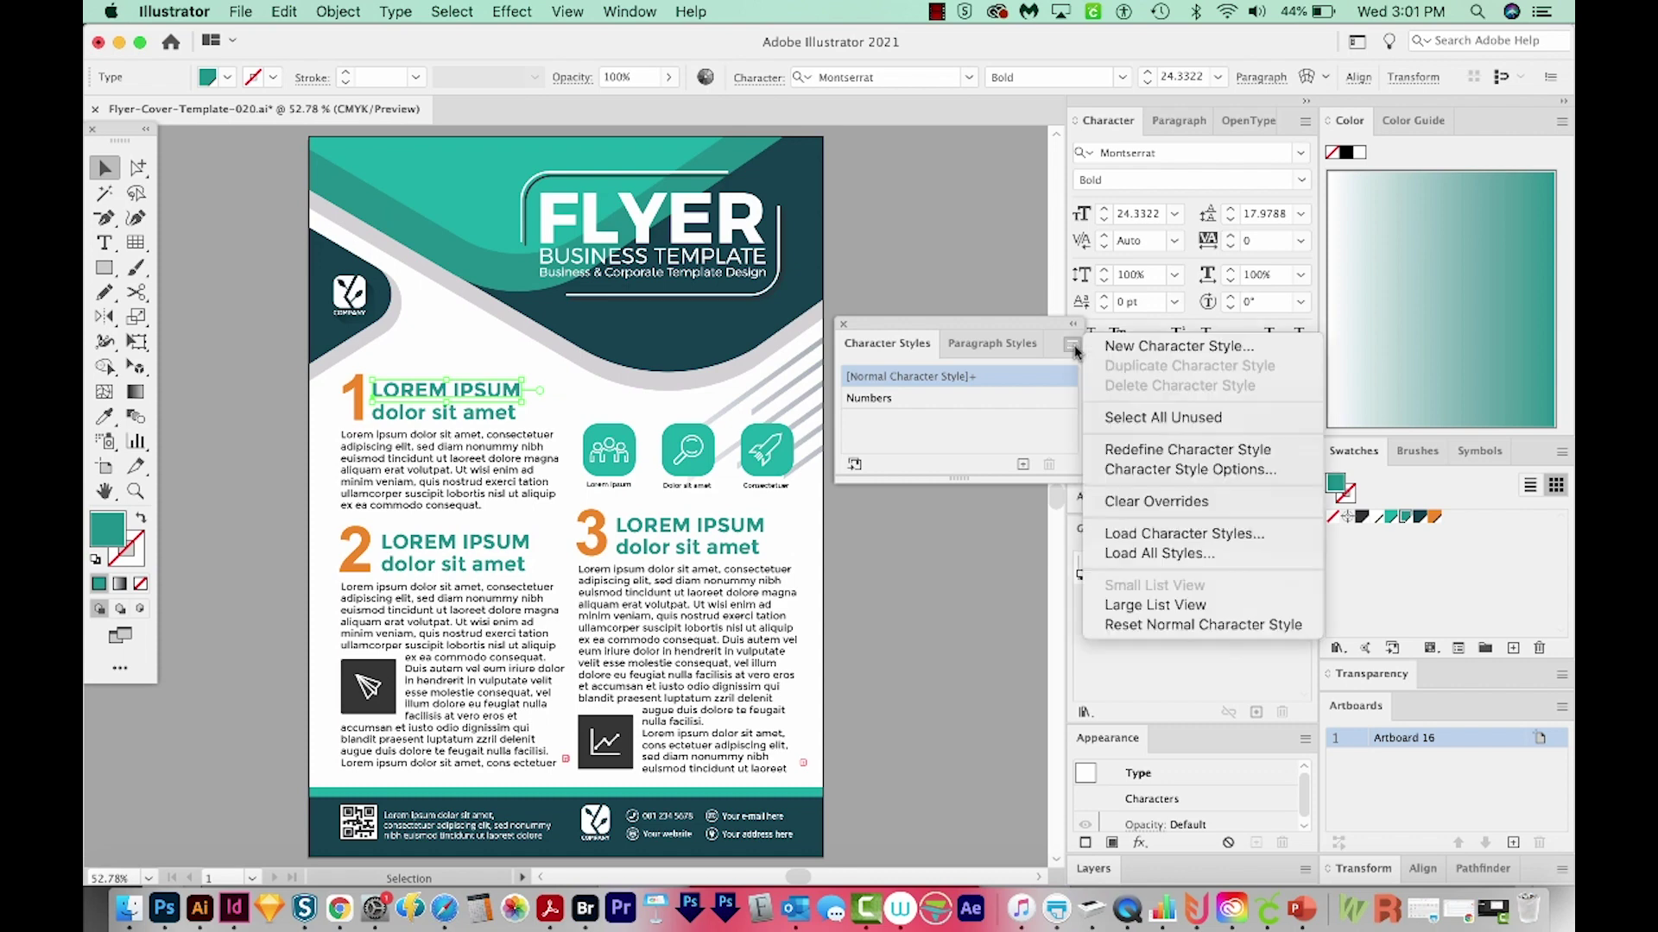
{"action": "left_click", "coordinate": [1150, 504]}
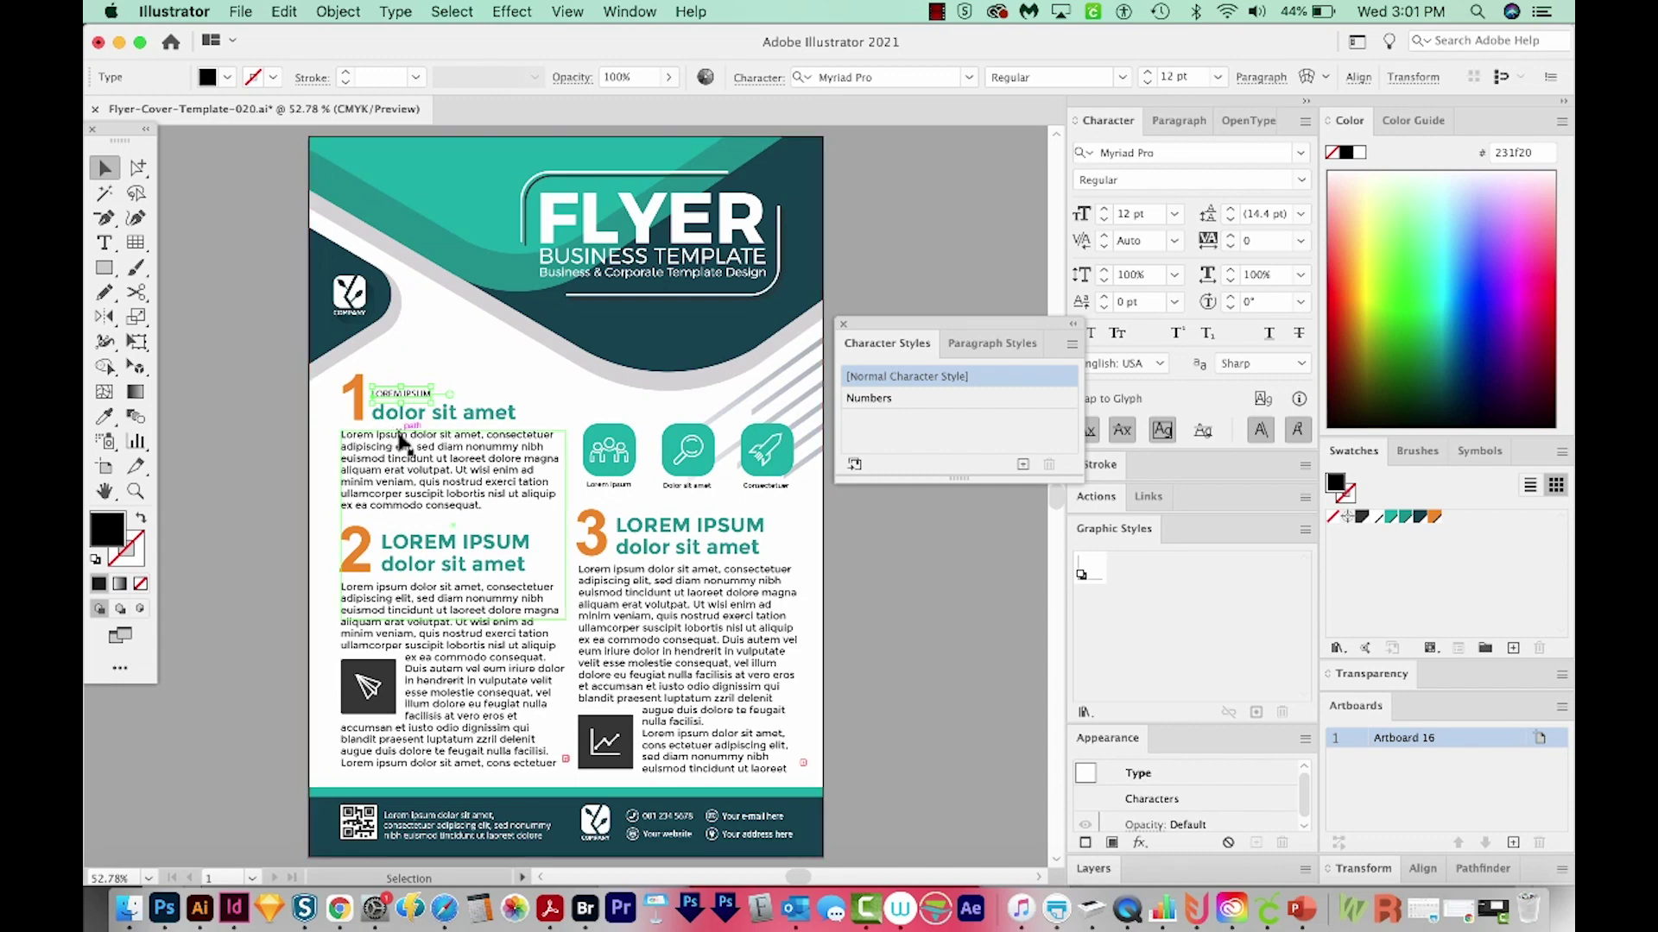
{"action": "key", "text": "ctrl+z"}
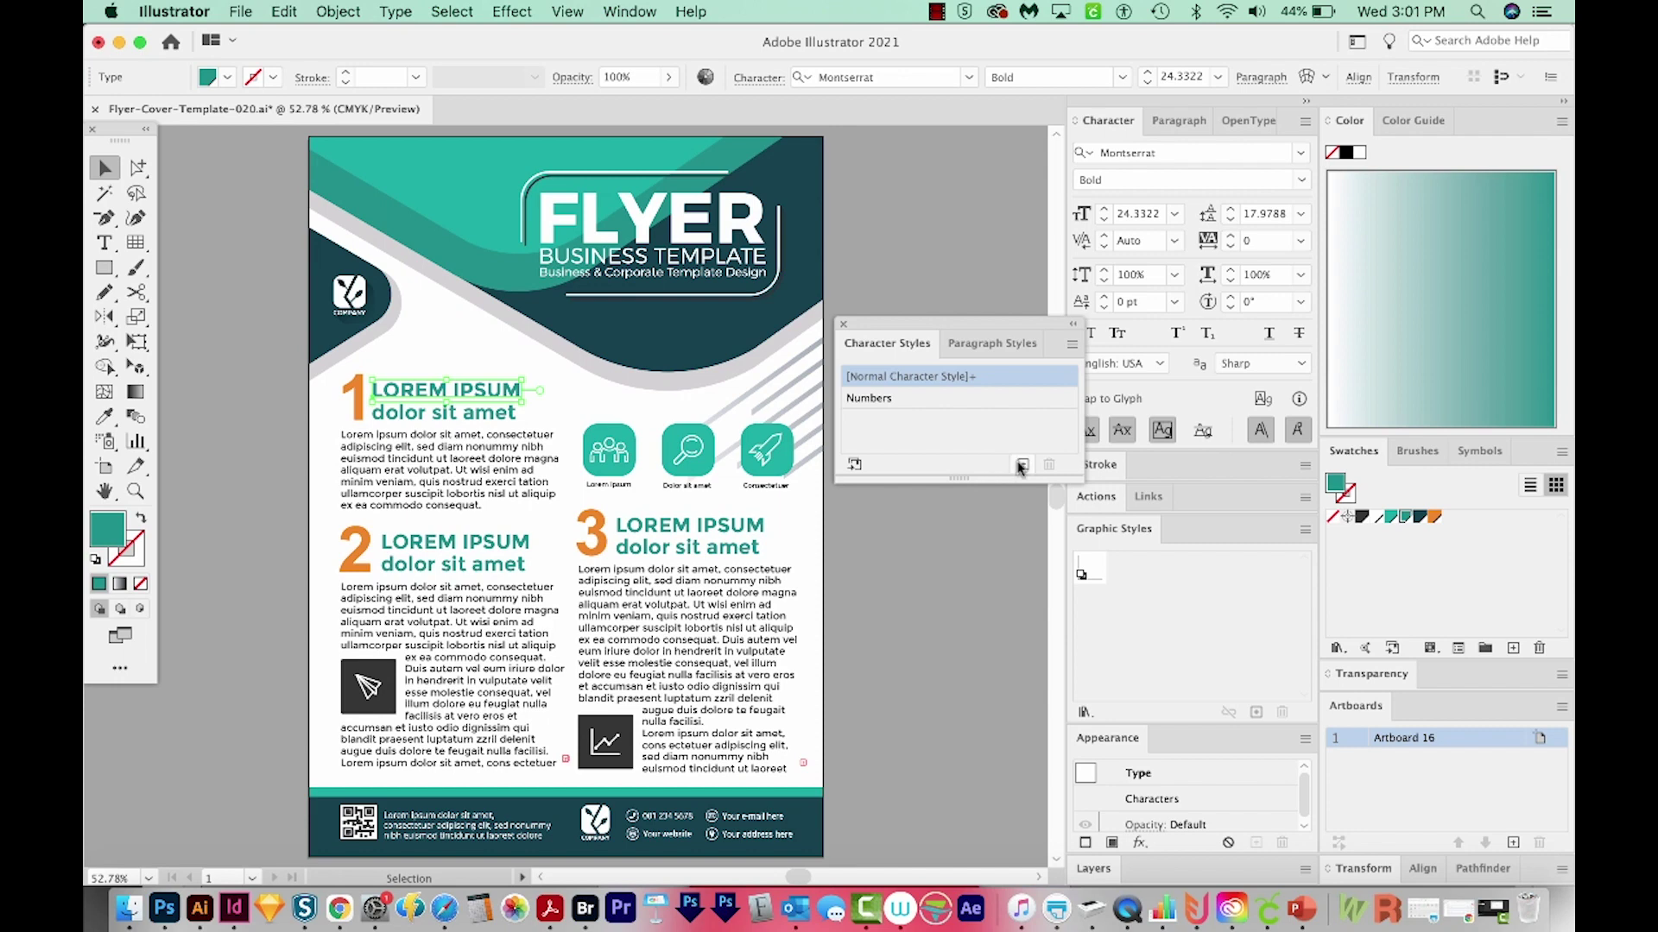
{"action": "left_click", "coordinate": [1022, 464]}
- Rename the new character style to 'Title' and enable Character Color in its options
{"action": "double_click", "coordinate": [892, 423]}
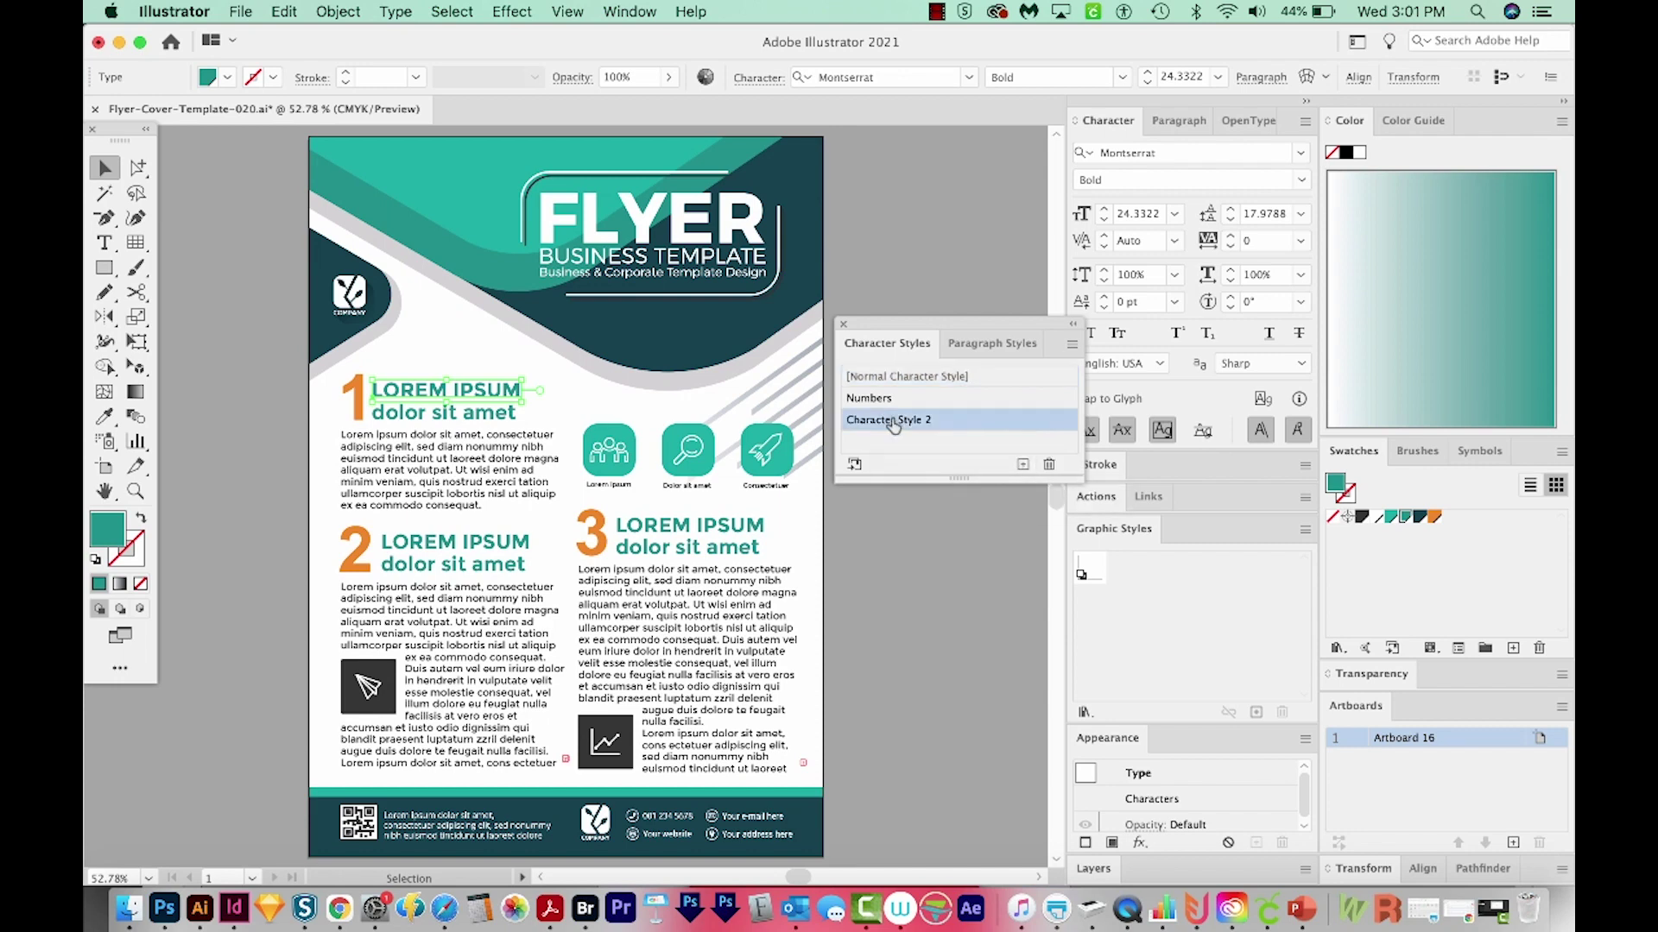
{"action": "type", "text": "Title"}
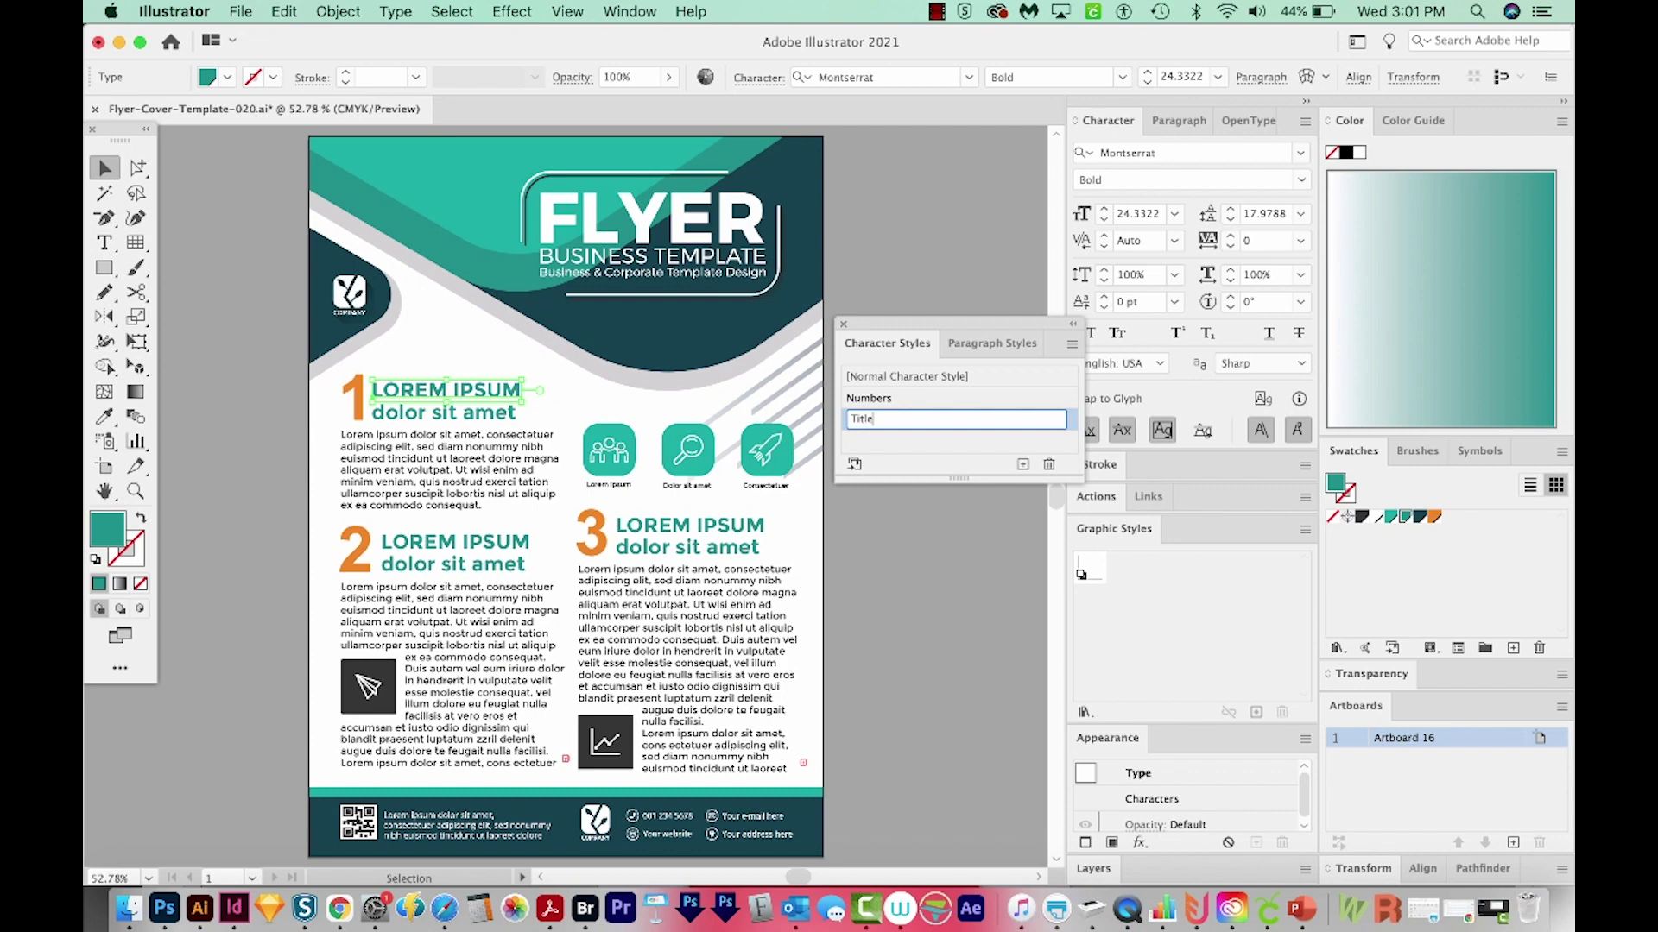
{"action": "left_click", "coordinate": [1045, 441]}
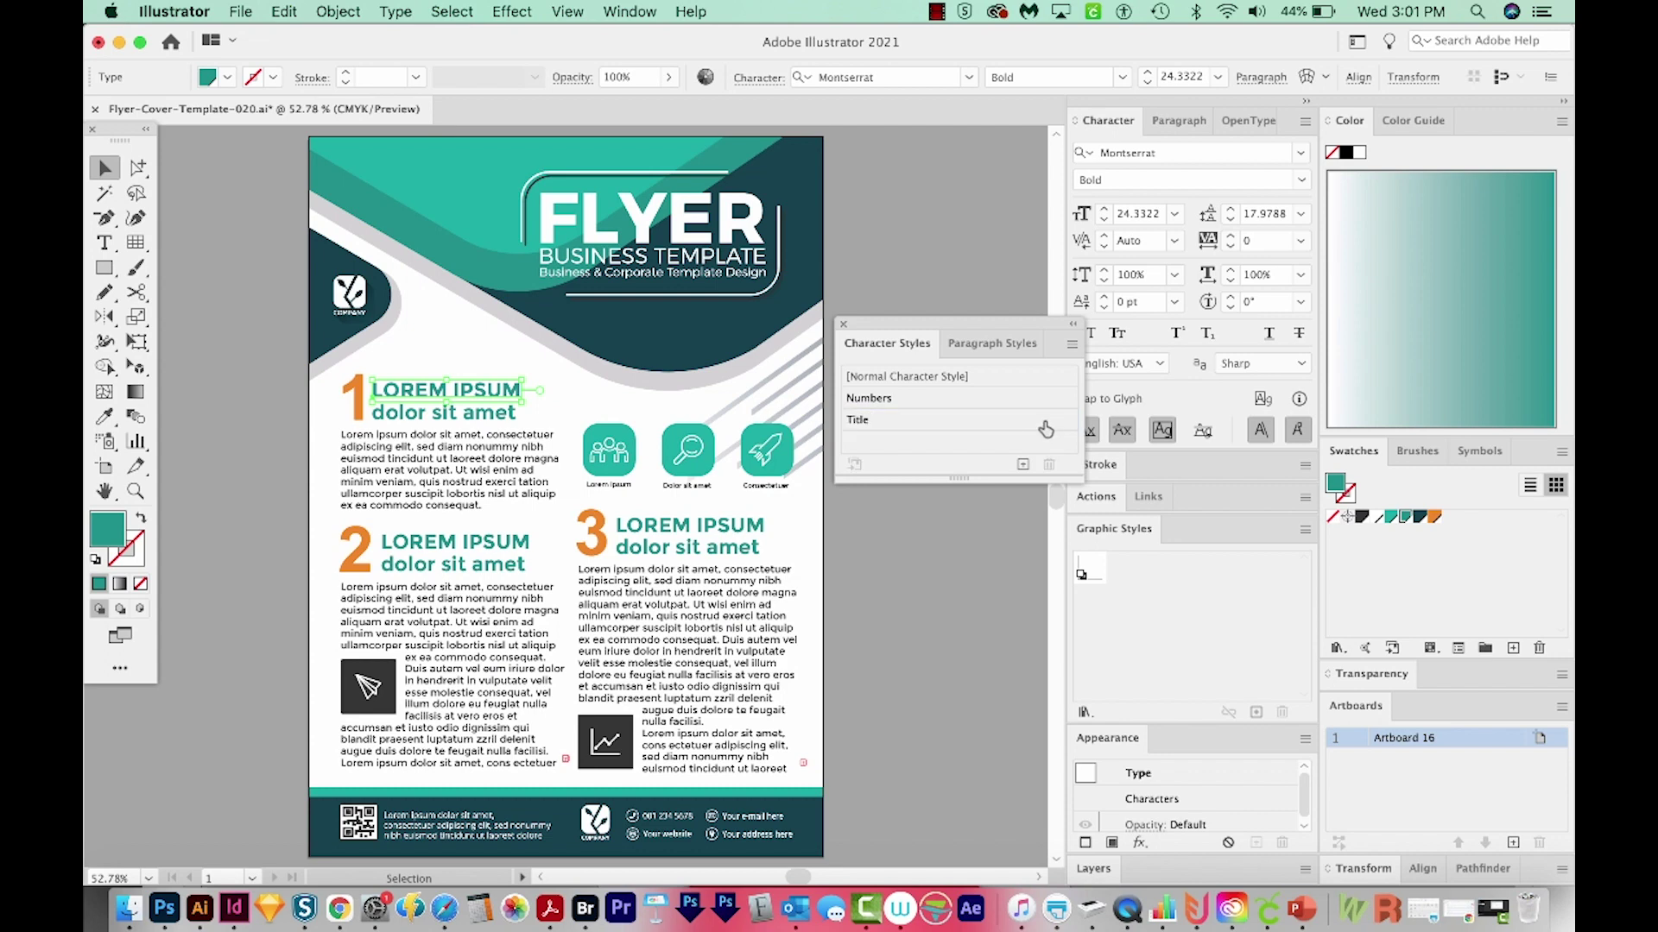
{"action": "left_click", "coordinate": [1044, 427]}
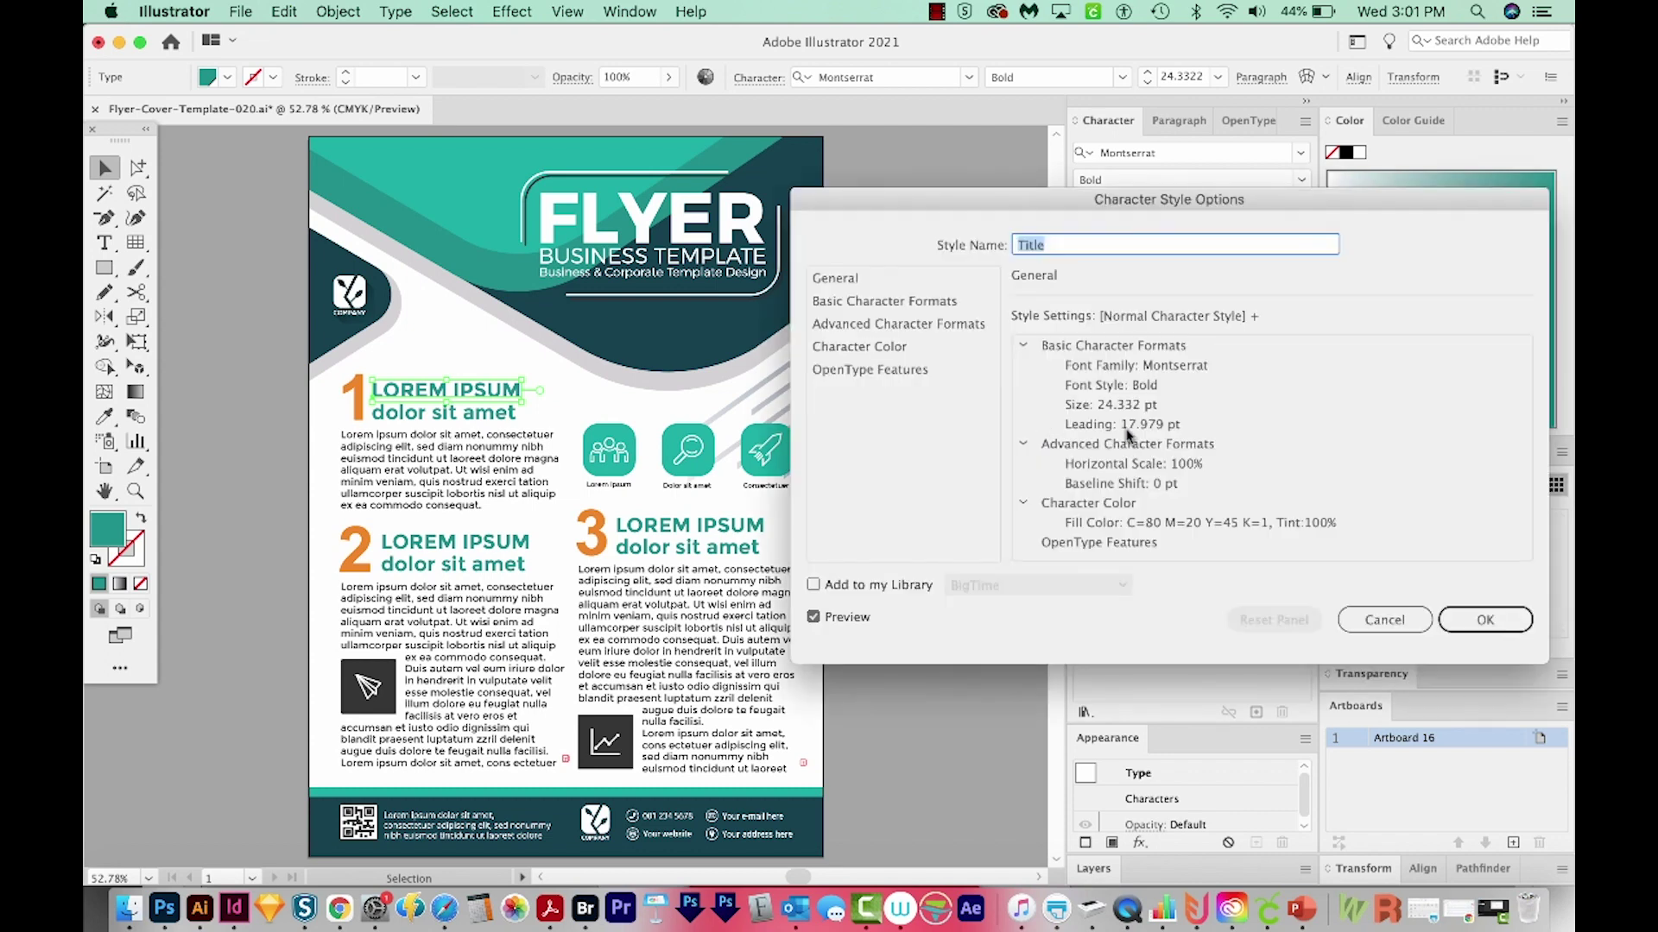
{"action": "left_click", "coordinate": [699, 298]}
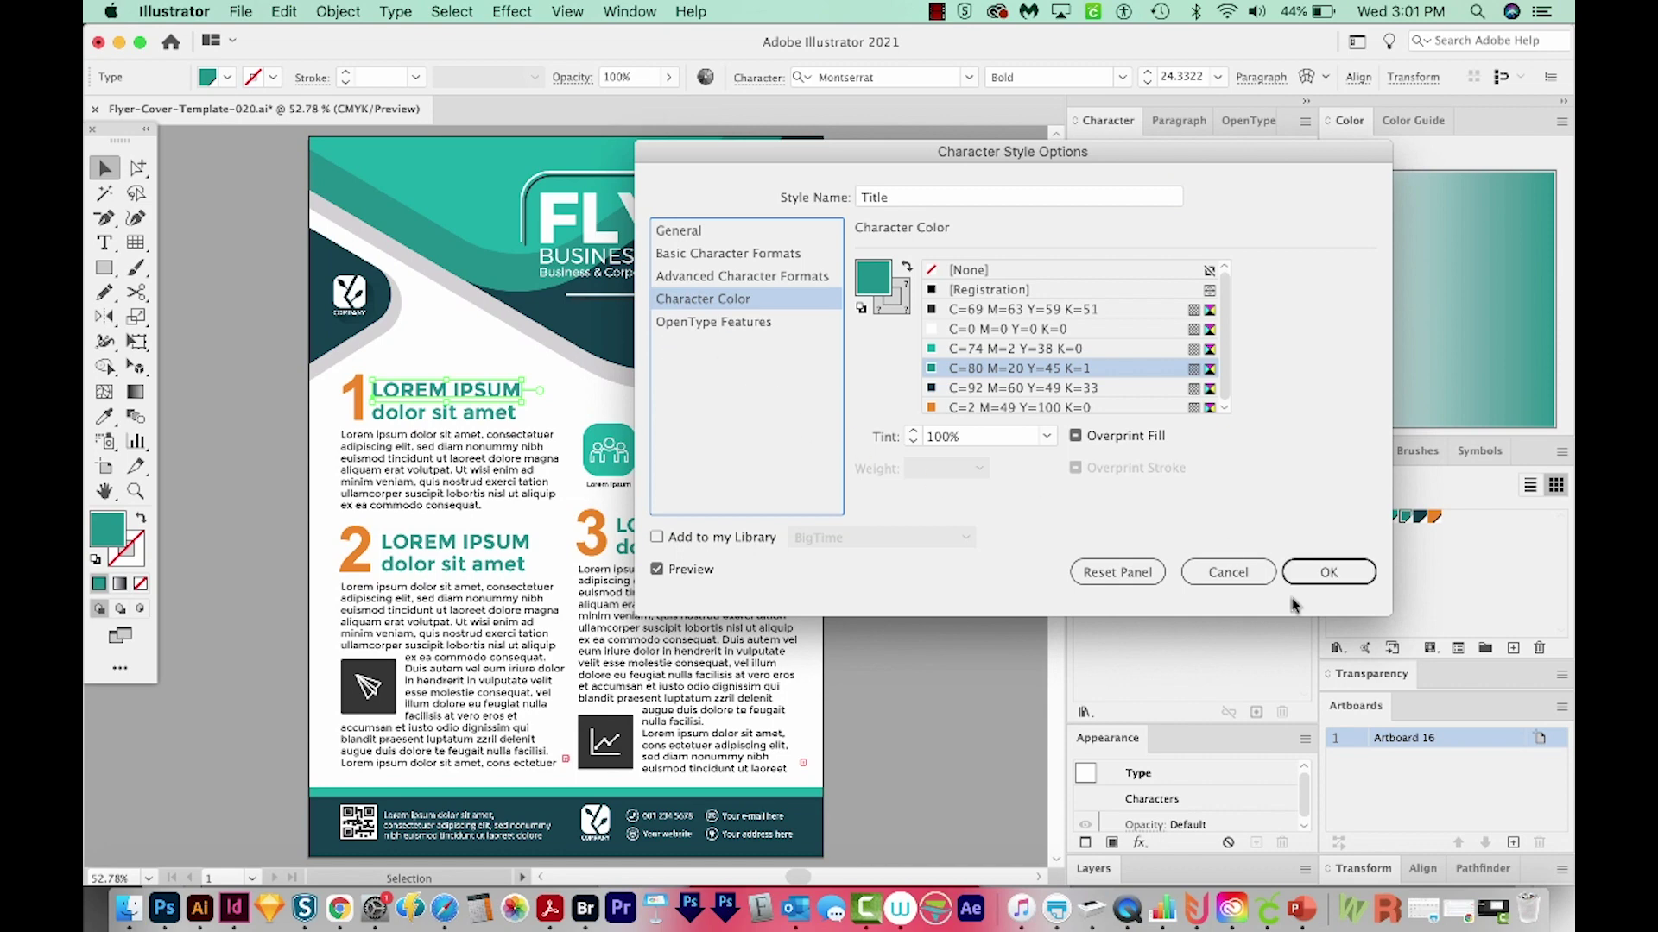
{"action": "left_click", "coordinate": [1334, 579]}
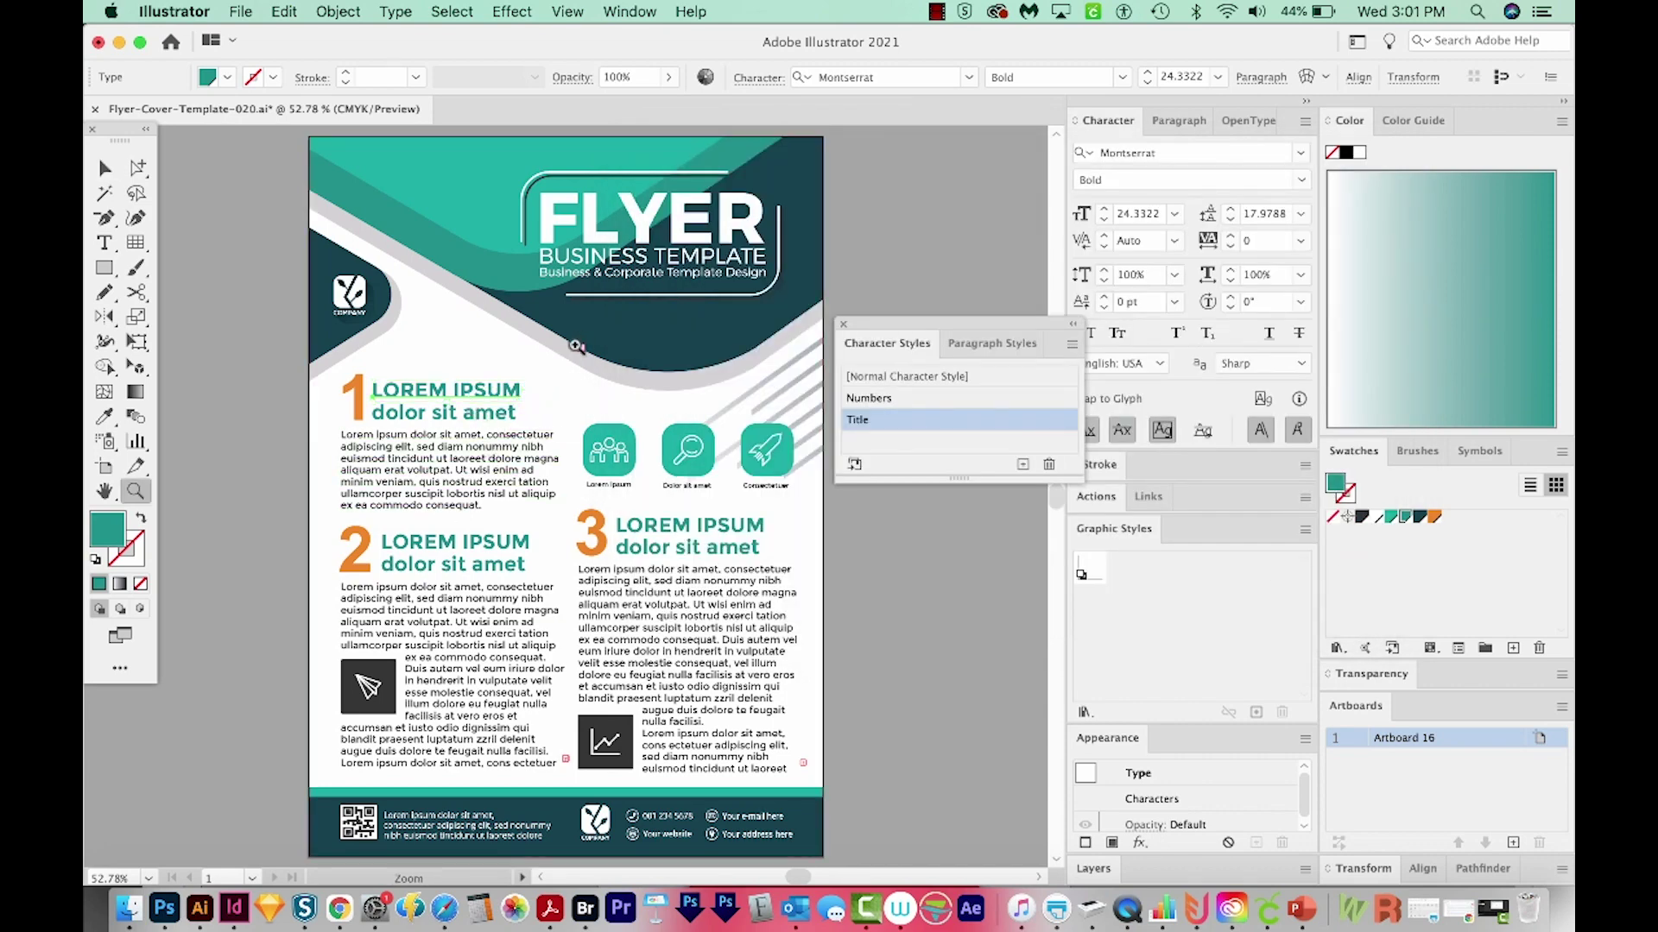
- Zoom into section 1 and select the letters 'volu' with the Type tool
{"action": "left_click_drag", "start_coordinate": [321, 571], "coordinate": [360, 739]}
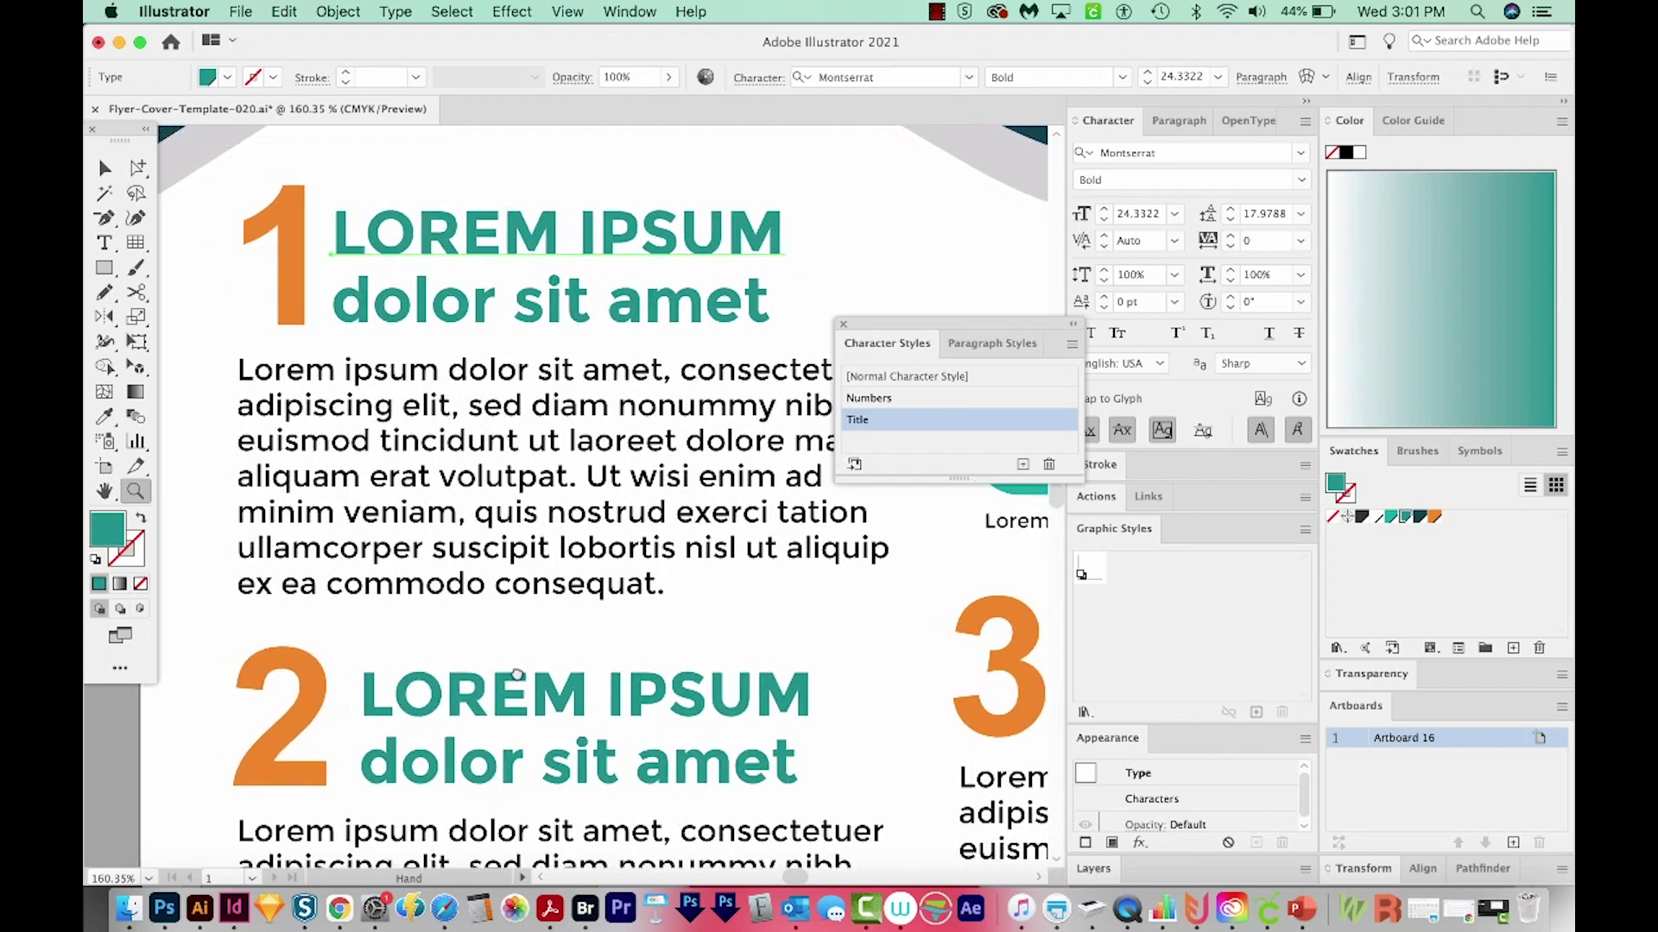
{"action": "key", "text": "t"}
{"action": "left_click_drag", "start_coordinate": [441, 478], "coordinate": [513, 476]}
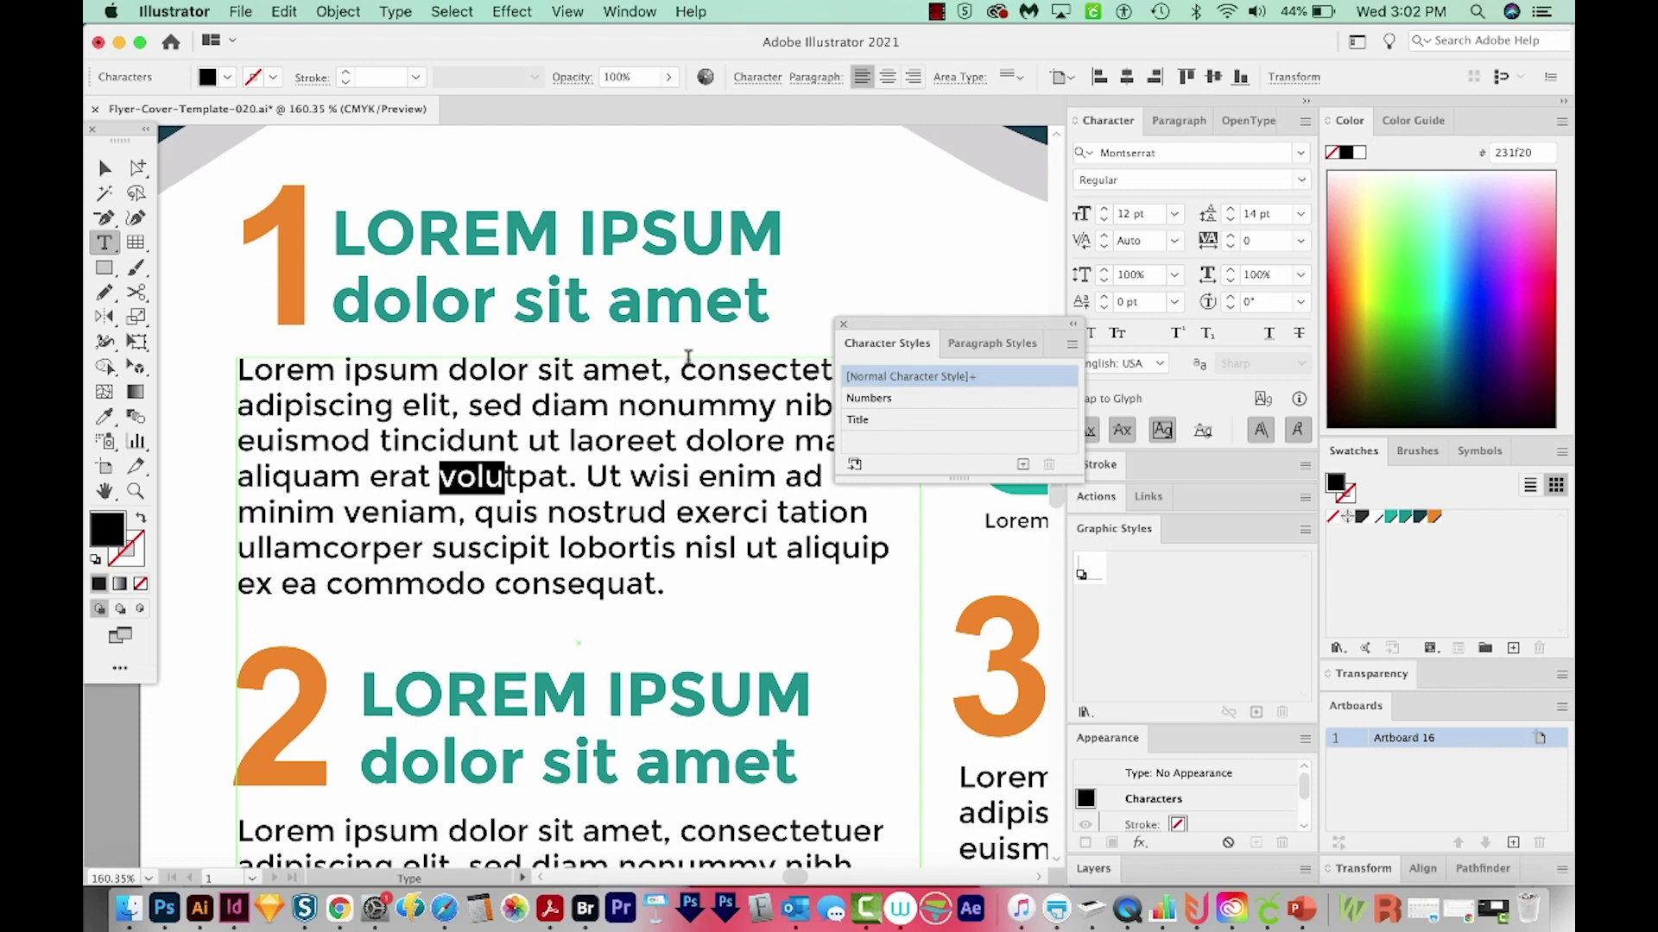
- Try the Title and Numbers styles on 'volu', then revert to [Normal Character Style]
{"action": "left_click", "coordinate": [859, 422]}
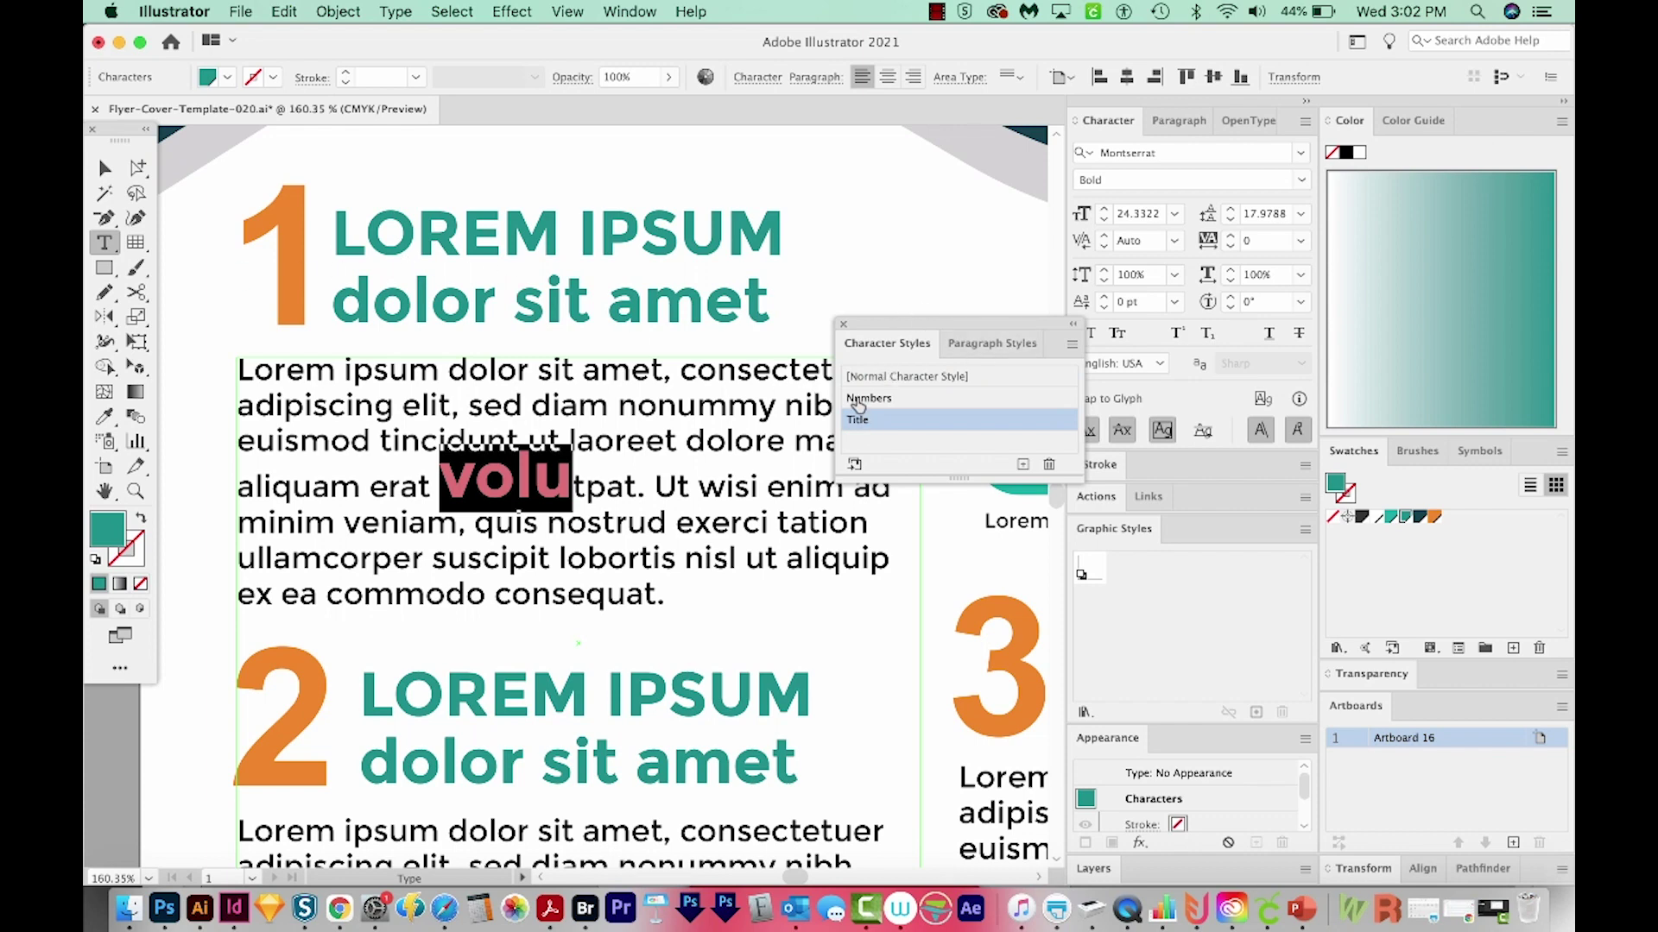
{"action": "left_click", "coordinate": [871, 401]}
{"action": "left_click", "coordinate": [533, 590]}
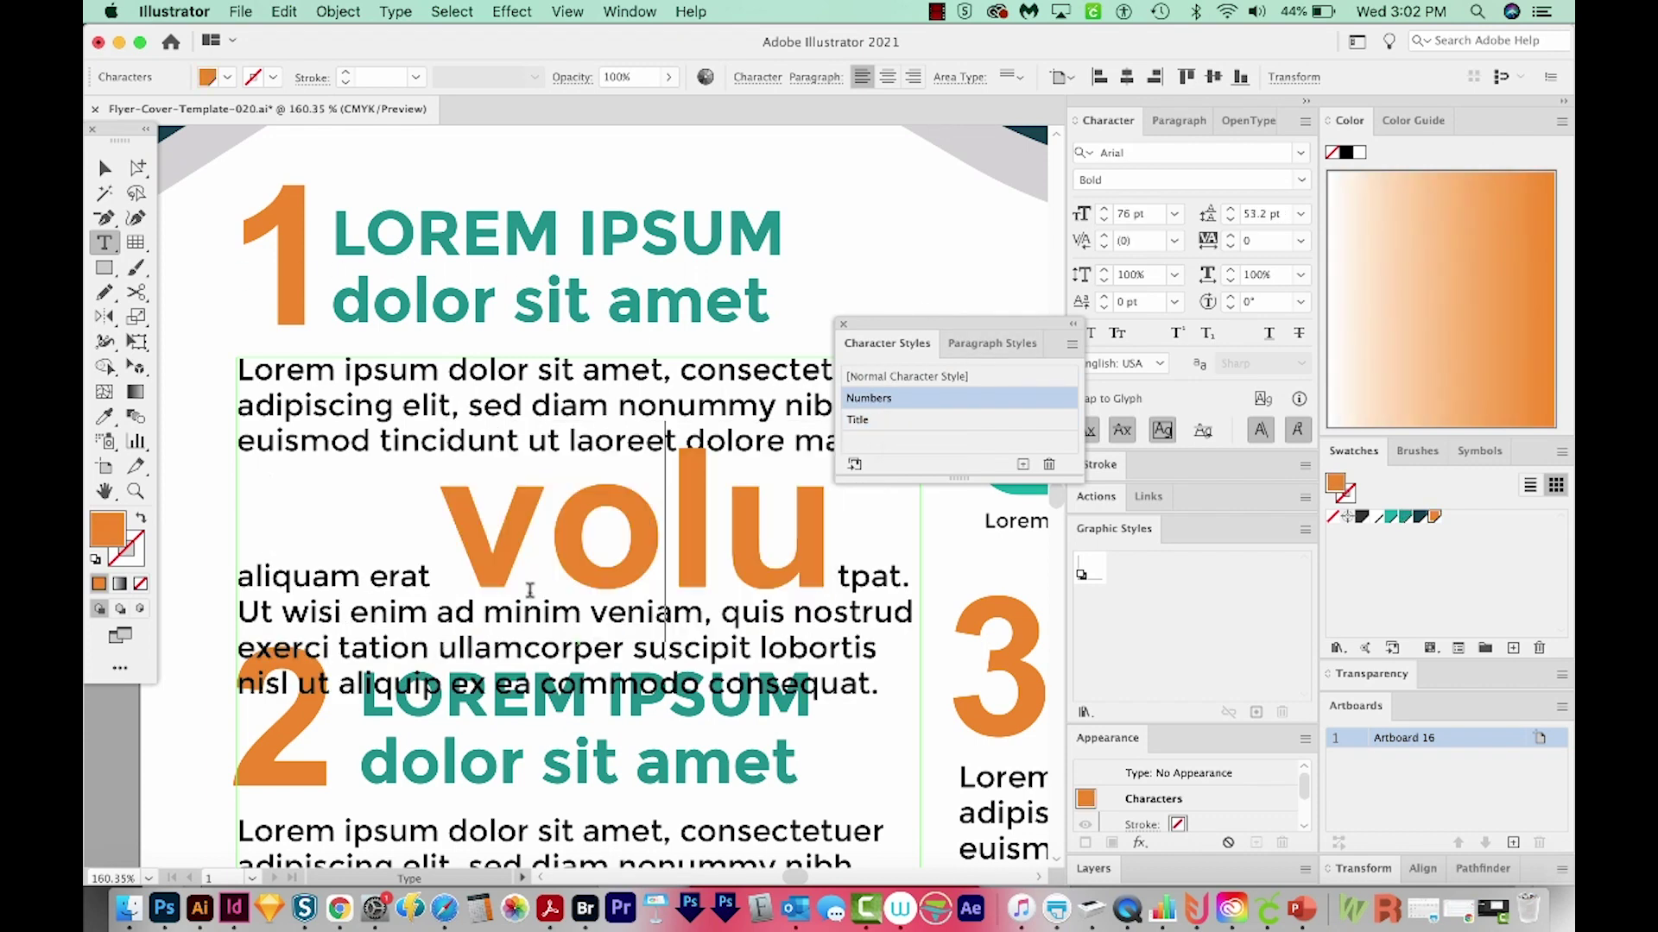
{"action": "key", "text": "ctrl+z"}
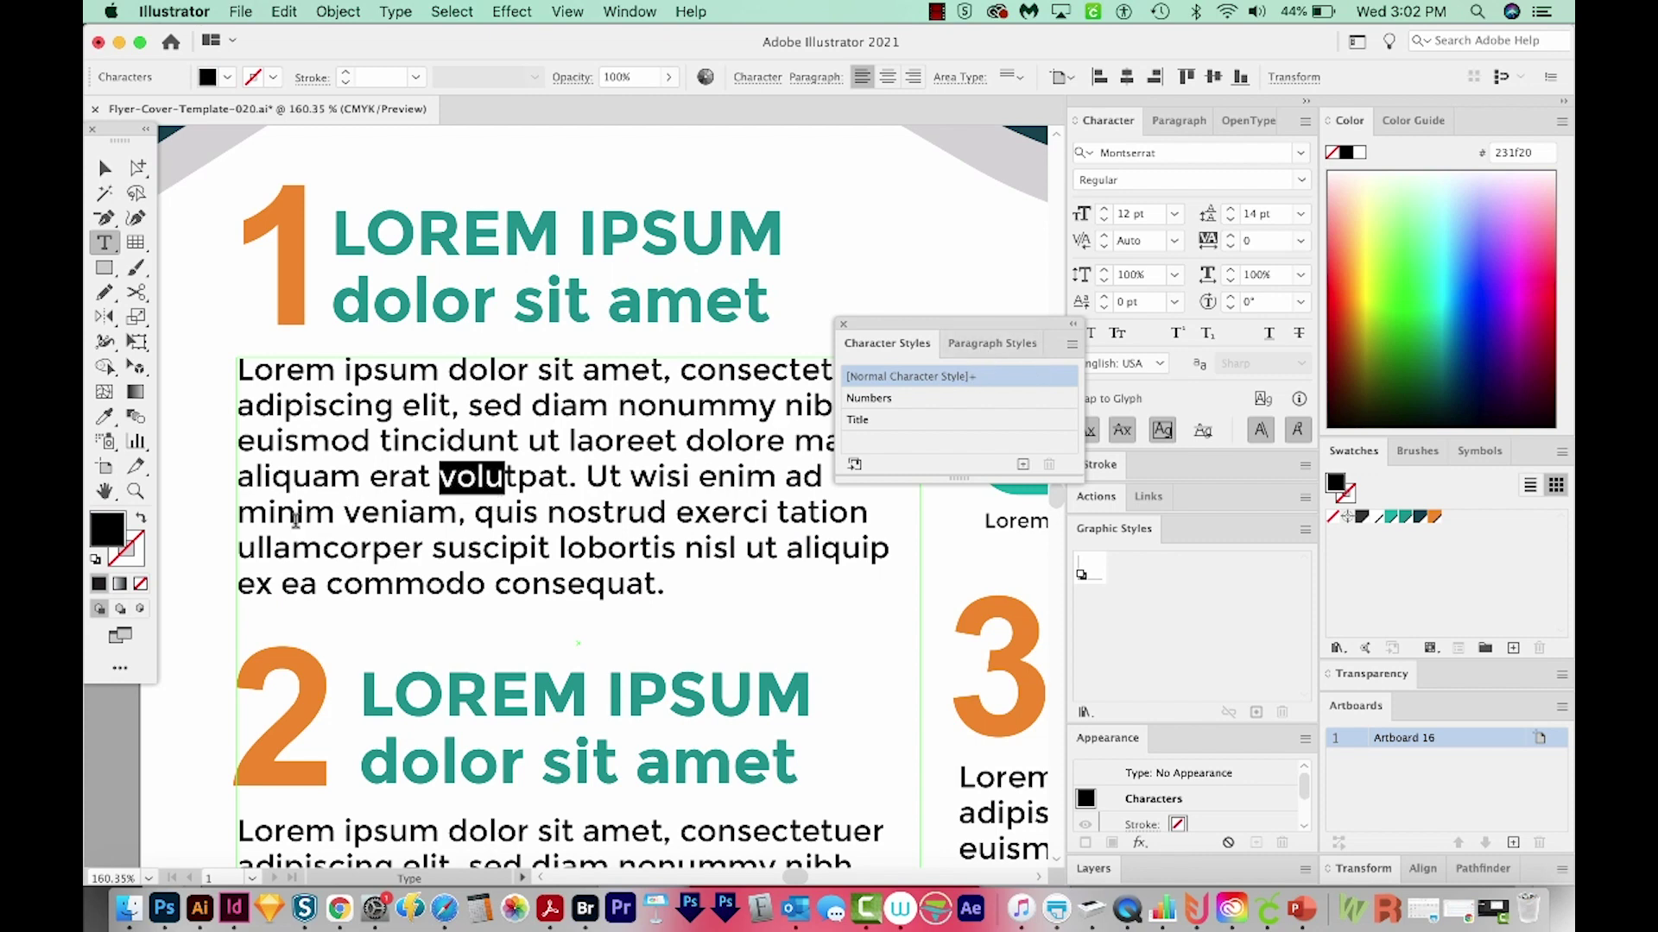
{"action": "left_click", "coordinate": [514, 511]}
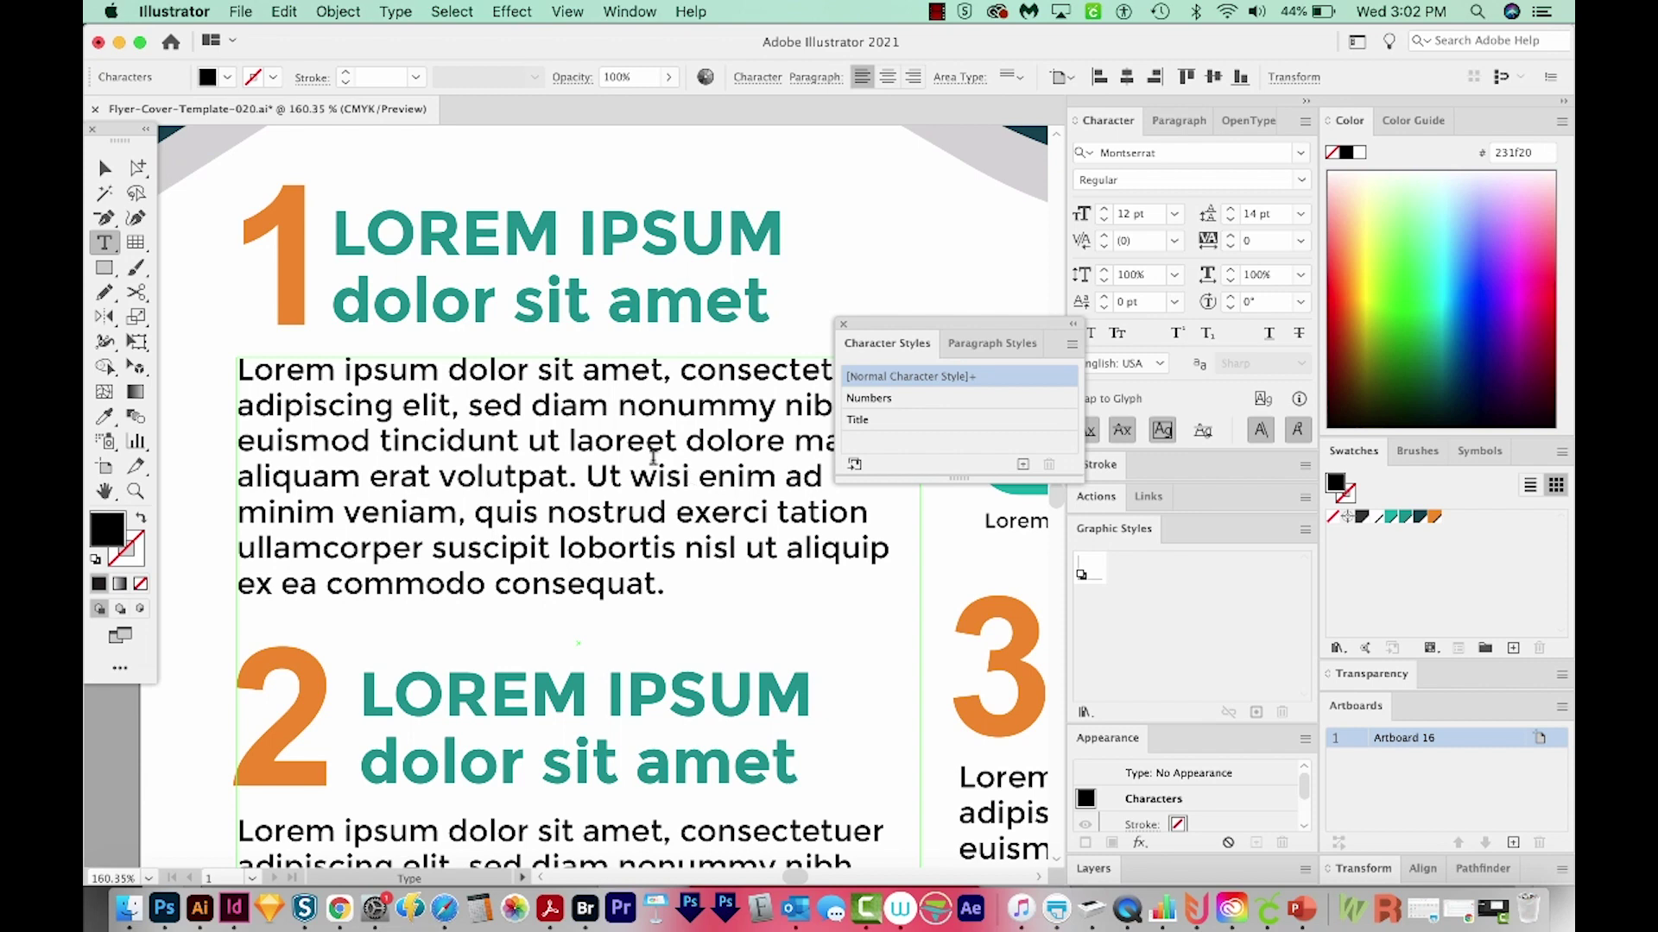
- Select the word 'erat' in the first body paragraph after a trial paragraph selection
{"action": "left_click_drag", "start_coordinate": [313, 371], "coordinate": [739, 601]}
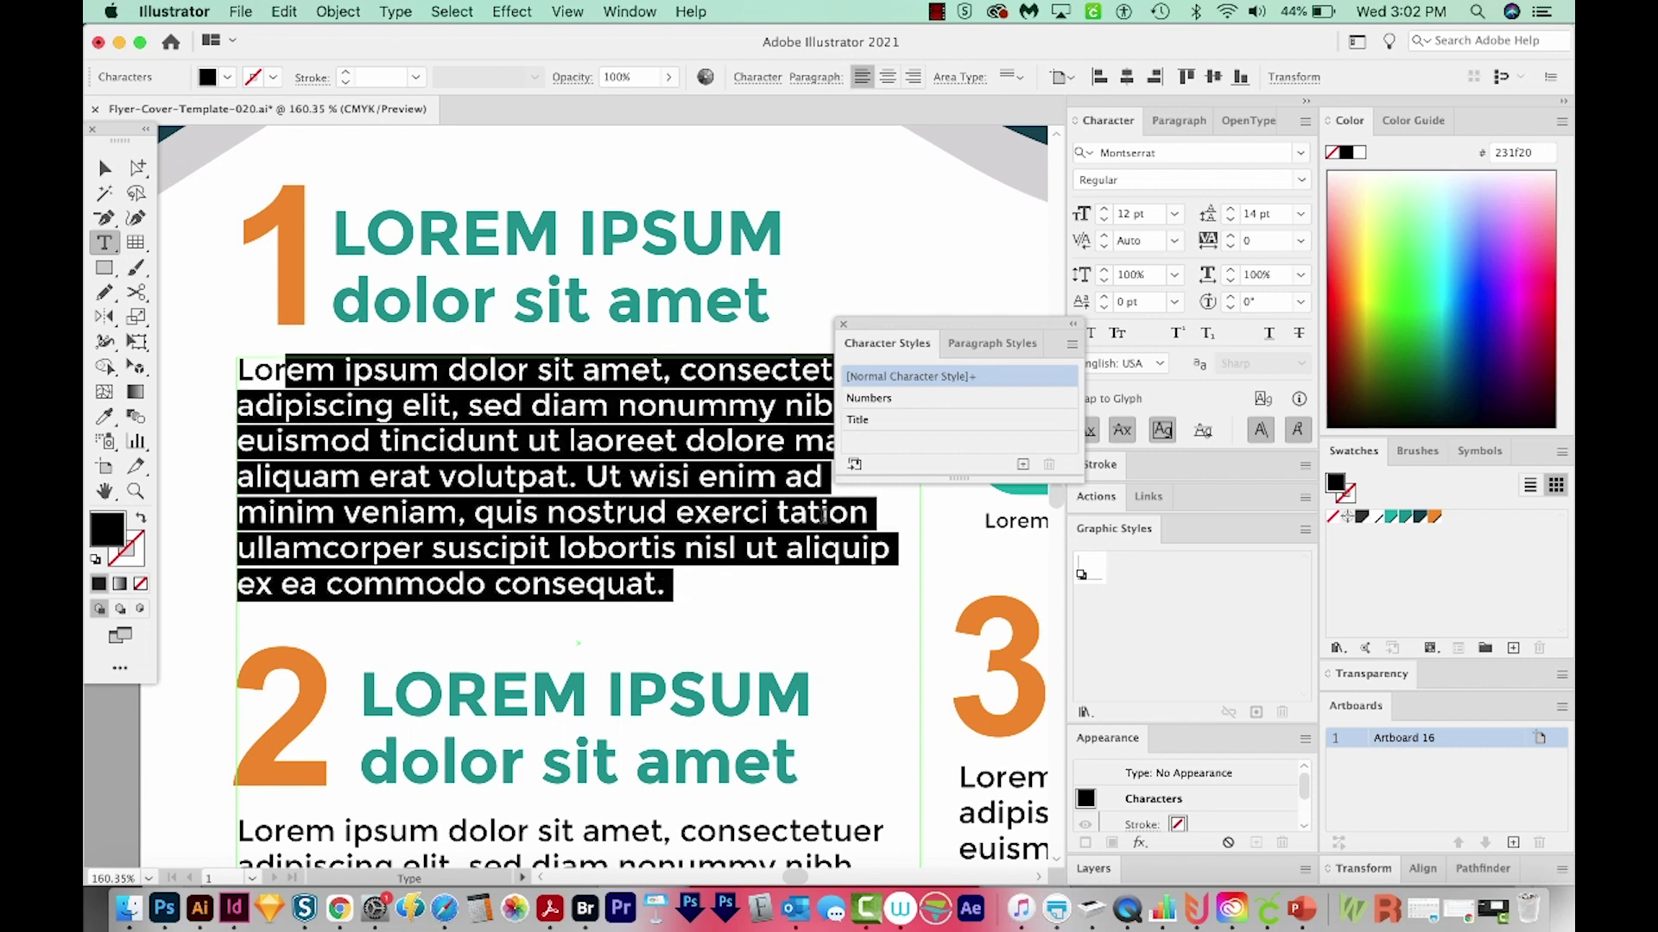
{"action": "left_click", "coordinate": [715, 469]}
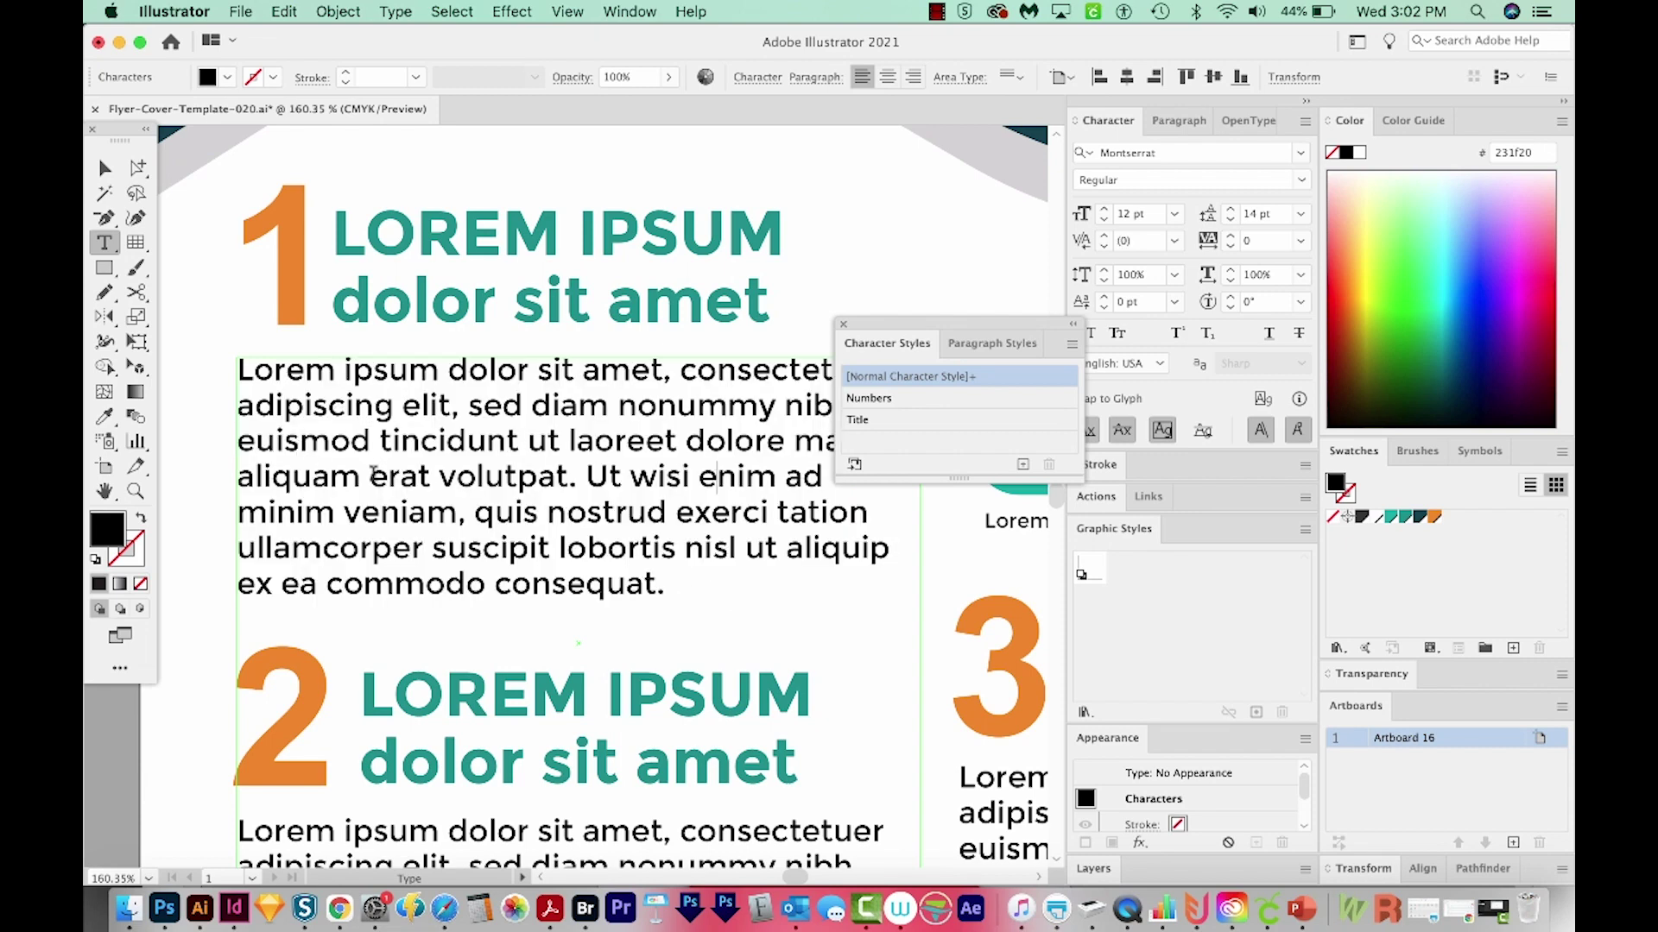
{"action": "left_click_drag", "start_coordinate": [373, 476], "coordinate": [433, 477]}
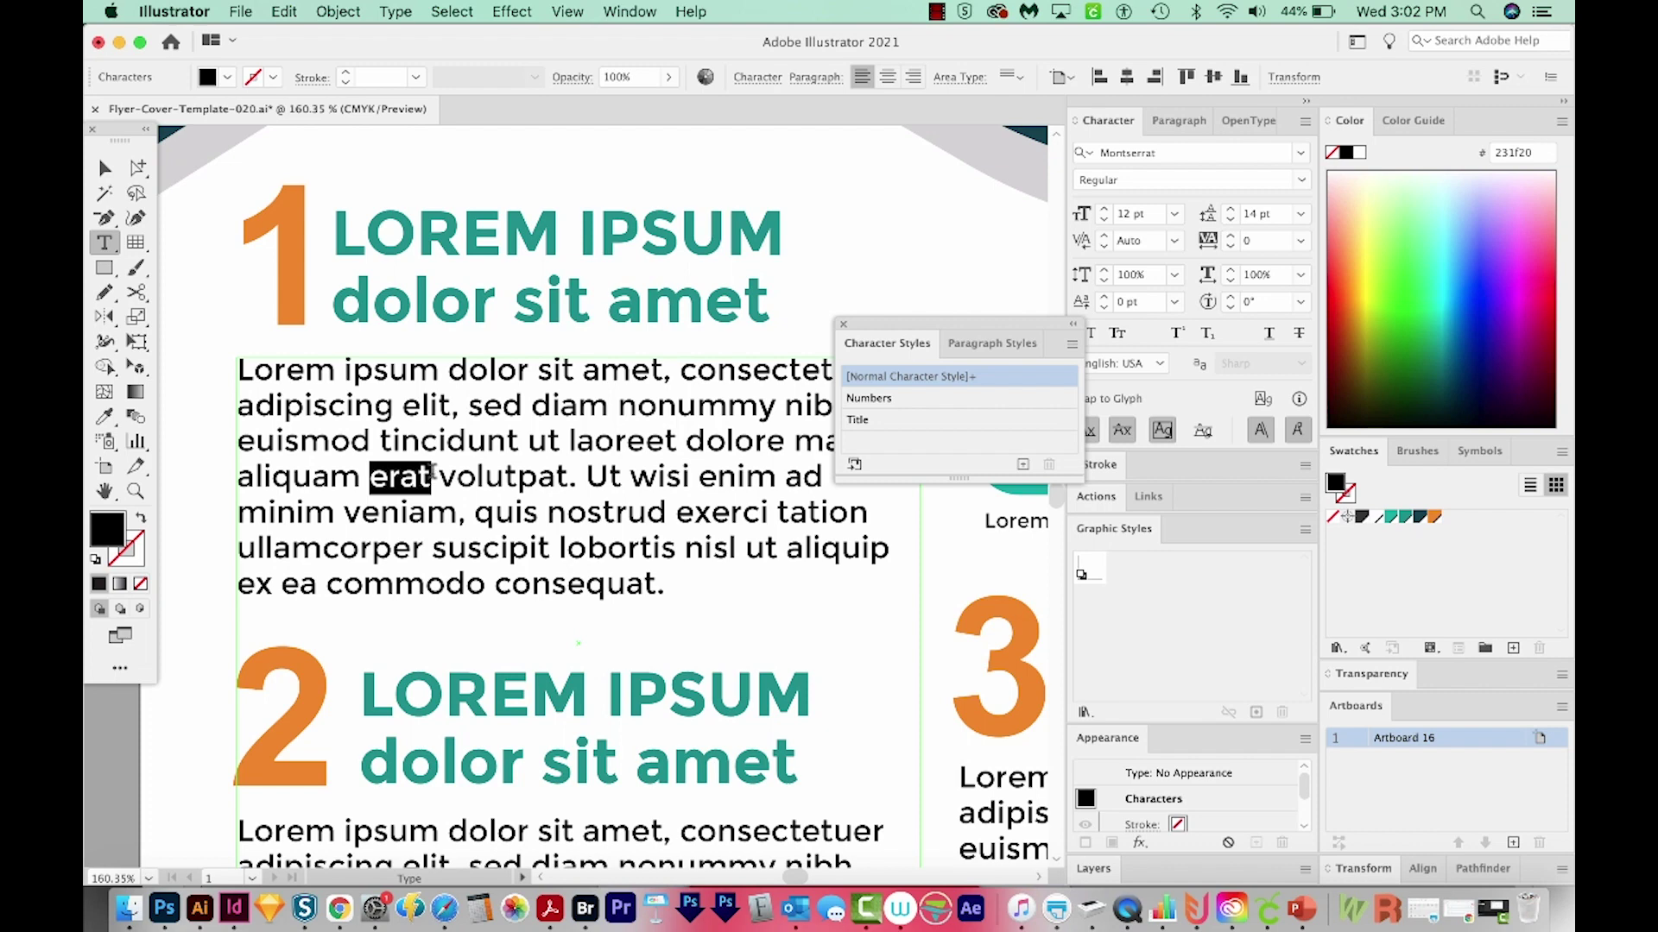